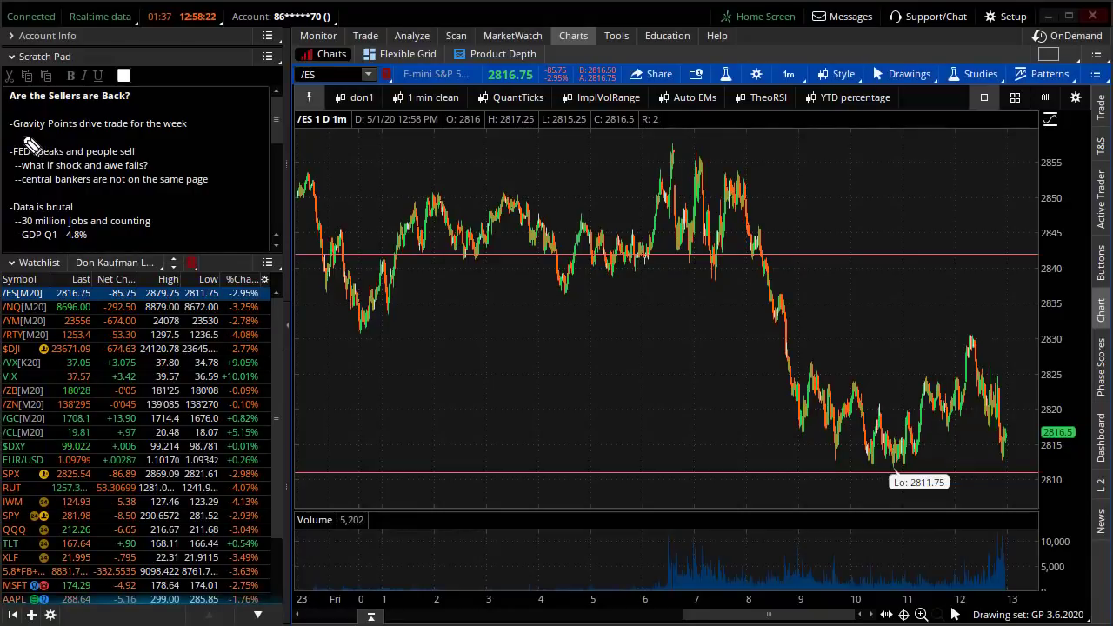
drag(76, 134, 33, 137)
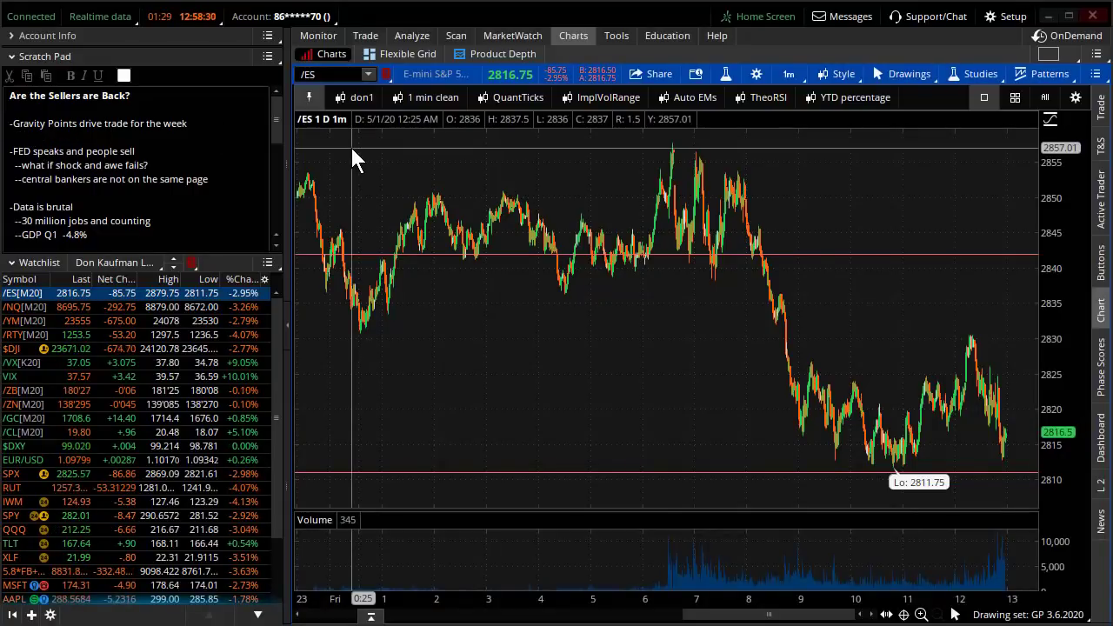
click(344, 94)
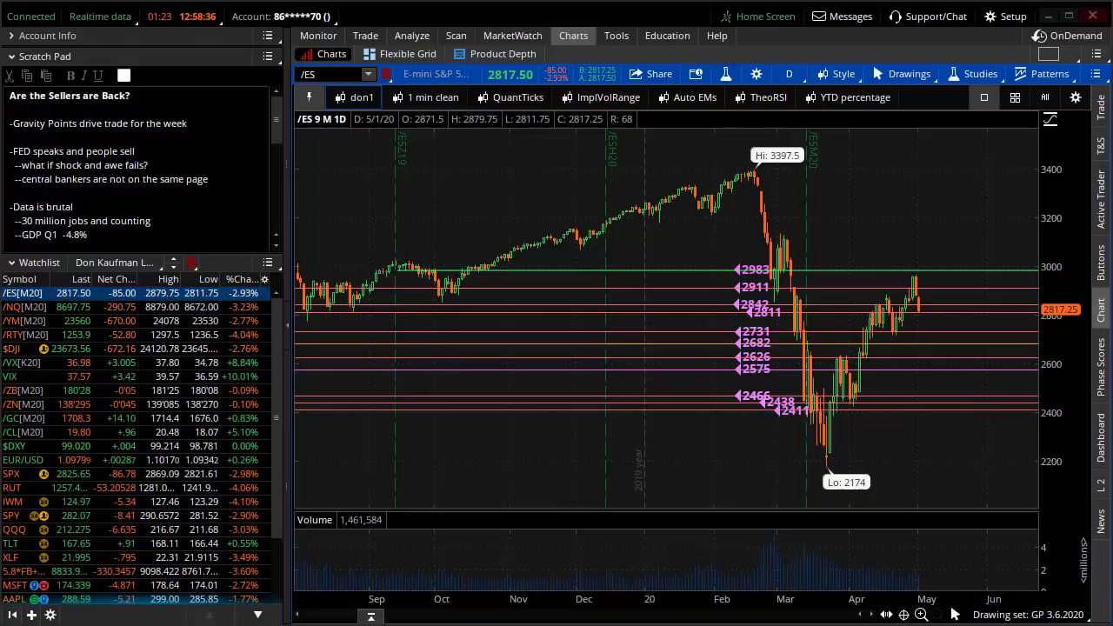
mouse_move(642, 315)
mouse_down()
mouse_move(885, 326)
mouse_move(1009, 374)
mouse_up()
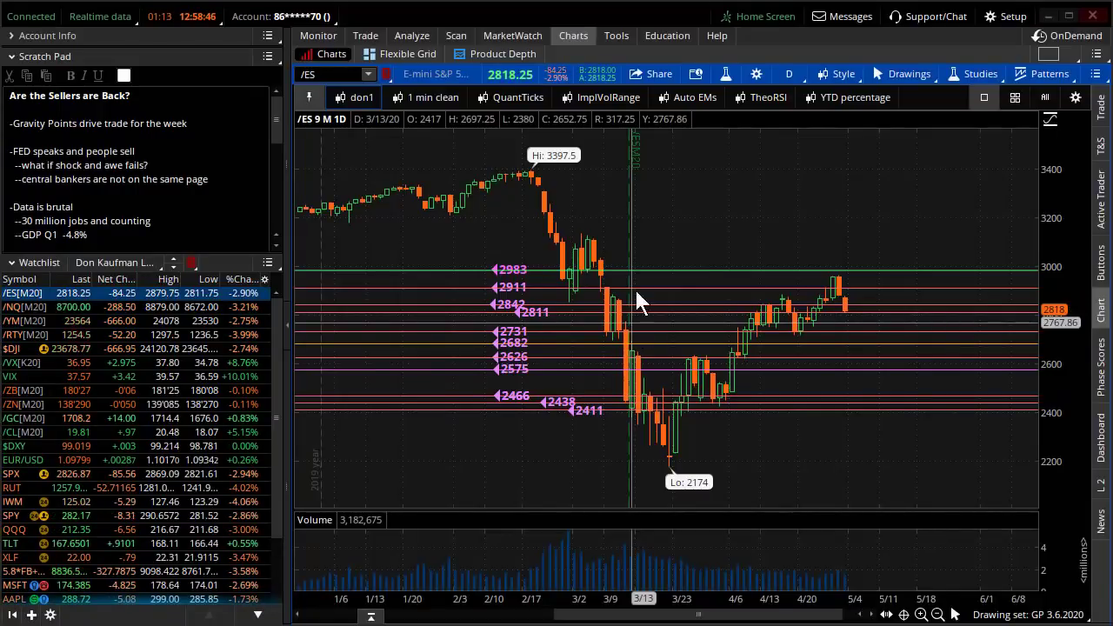
click(436, 94)
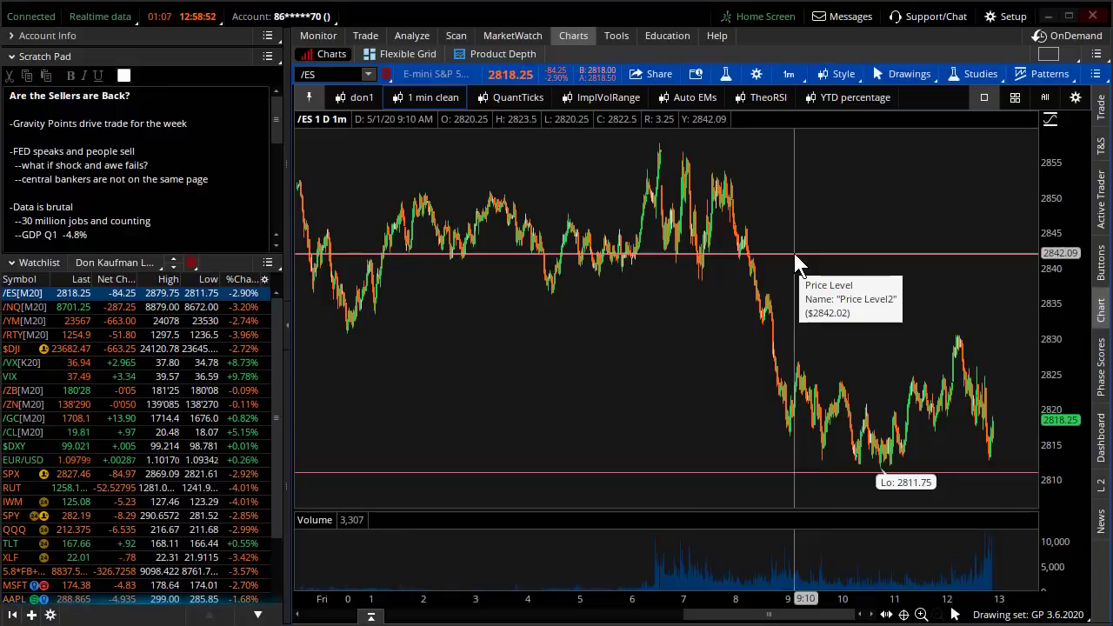
click(790, 252)
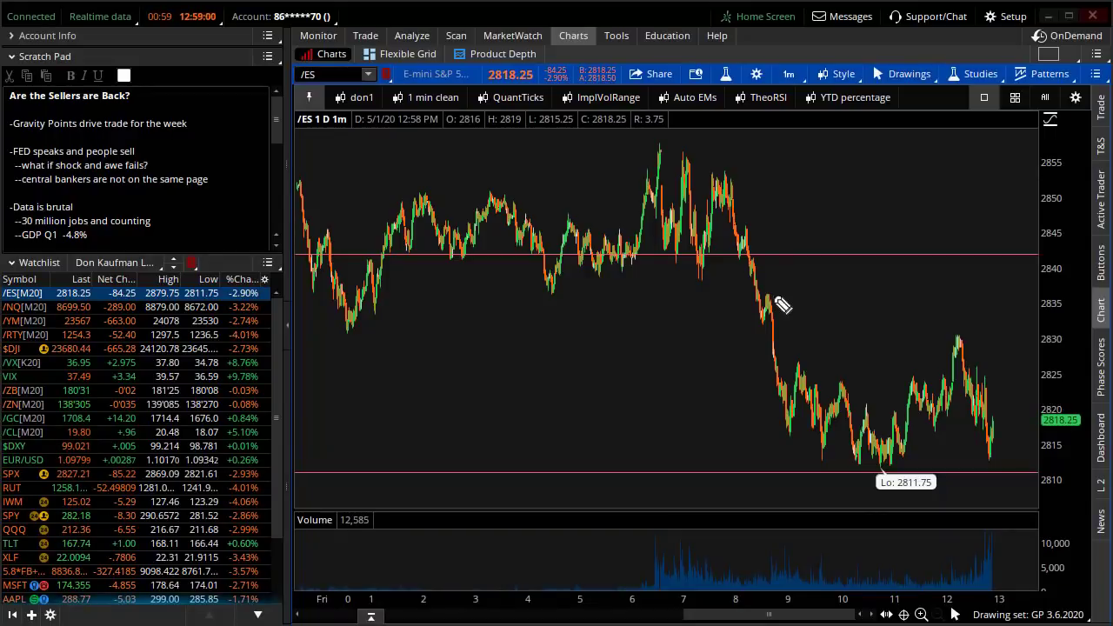
mouse_move(715, 254)
mouse_down()
mouse_move(826, 263)
mouse_move(848, 249)
mouse_move(932, 268)
mouse_up()
drag(654, 459, 682, 489)
drag(706, 460, 739, 459)
mouse_move(746, 461)
mouse_down()
mouse_move(748, 492)
mouse_move(761, 487)
mouse_up()
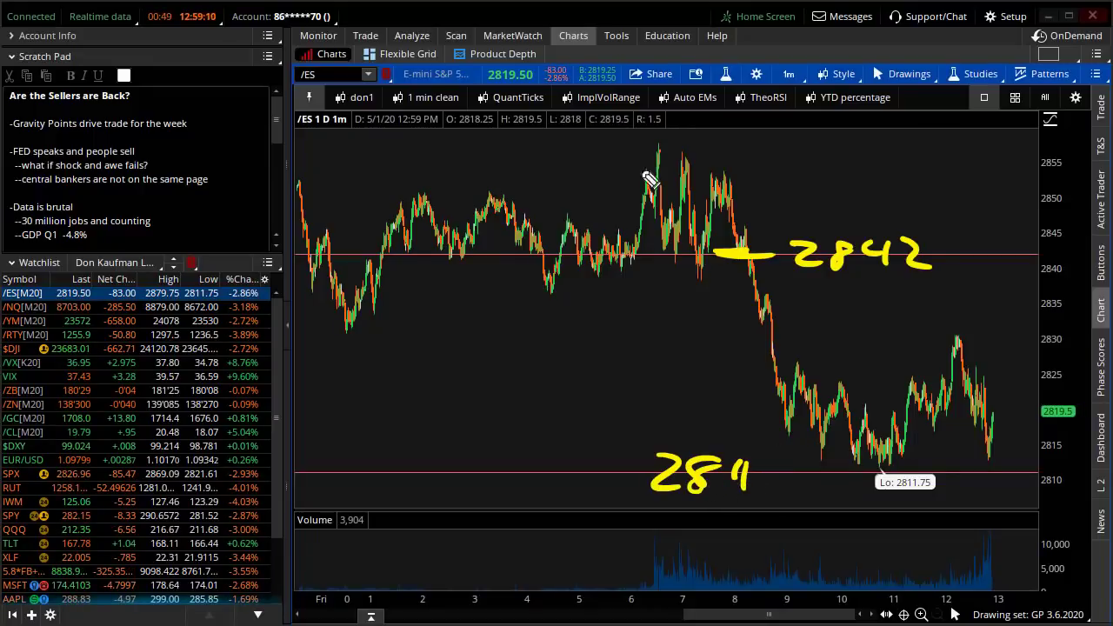
drag(546, 256, 633, 253)
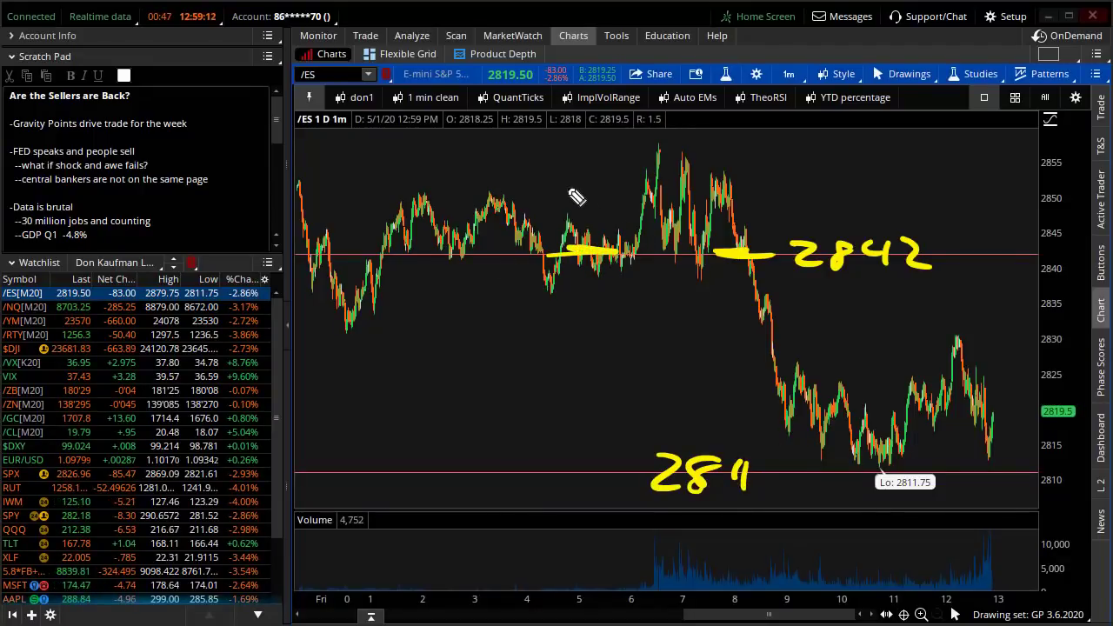
drag(531, 152, 580, 198)
mouse_move(516, 316)
mouse_down()
mouse_move(640, 250)
mouse_move(581, 240)
mouse_move(602, 272)
mouse_move(622, 265)
mouse_up()
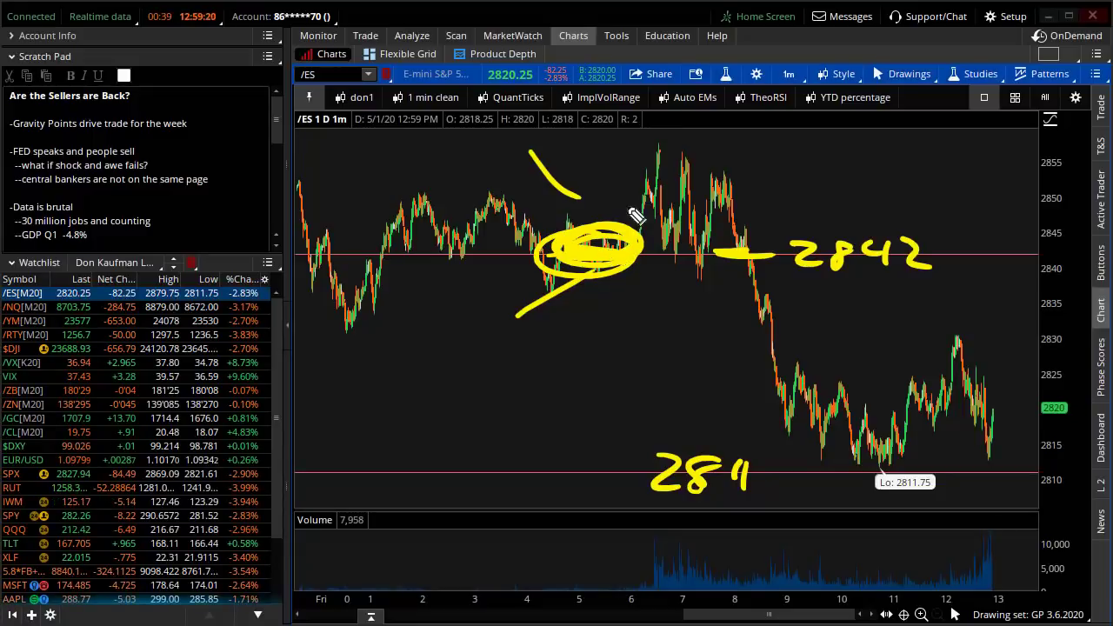
drag(506, 254, 671, 256)
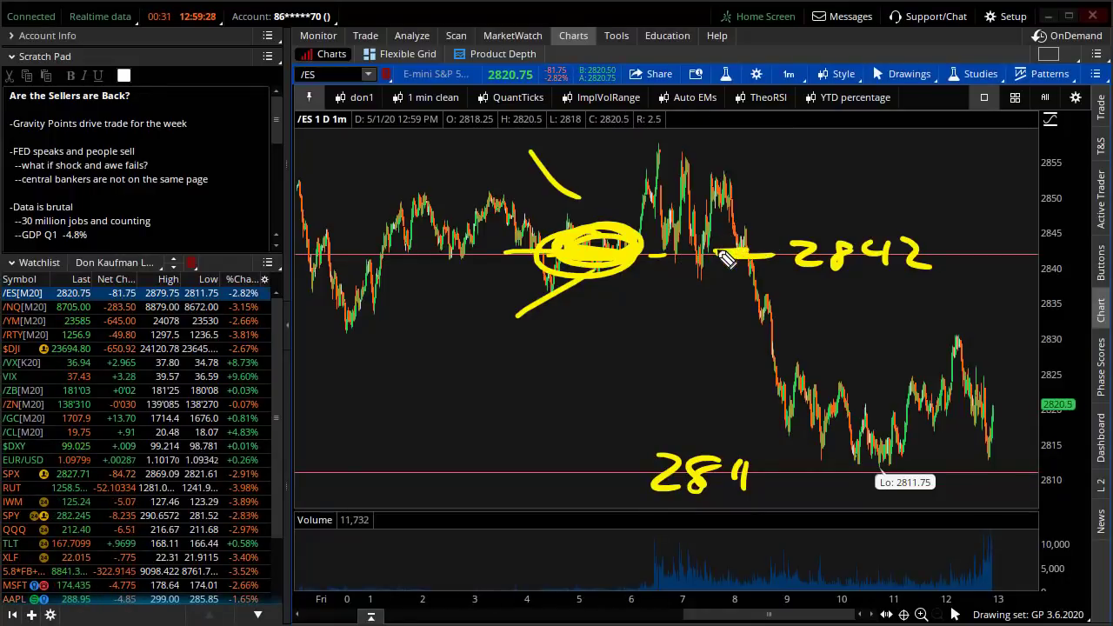
mouse_move(750, 173)
mouse_down()
mouse_move(717, 252)
mouse_move(783, 328)
mouse_up()
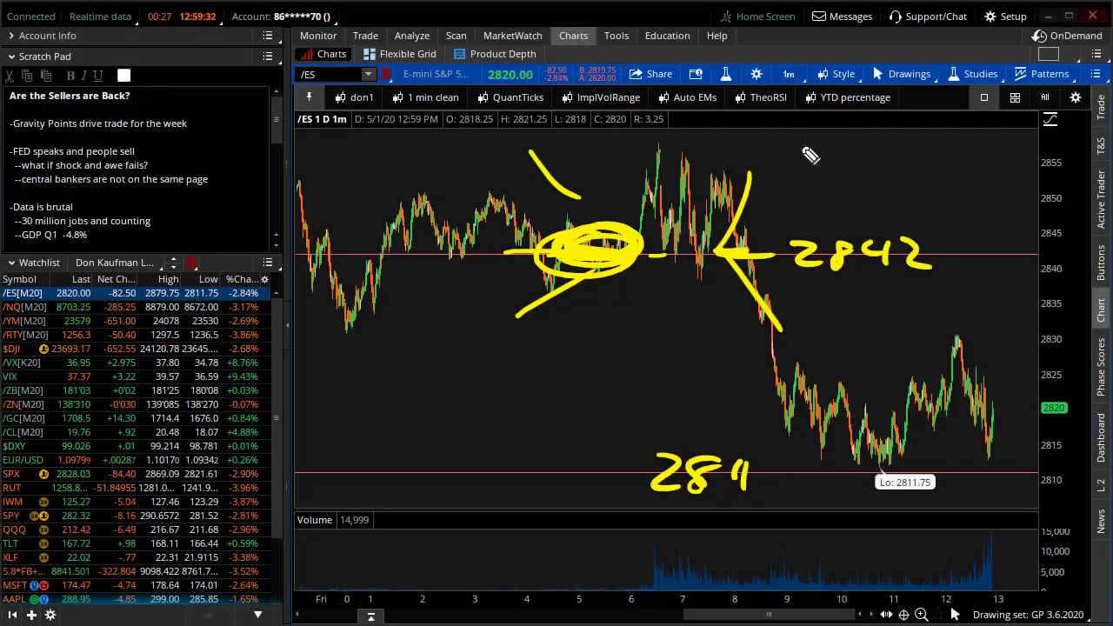
drag(798, 135, 772, 178)
drag(836, 139, 834, 143)
click(898, 146)
click(899, 159)
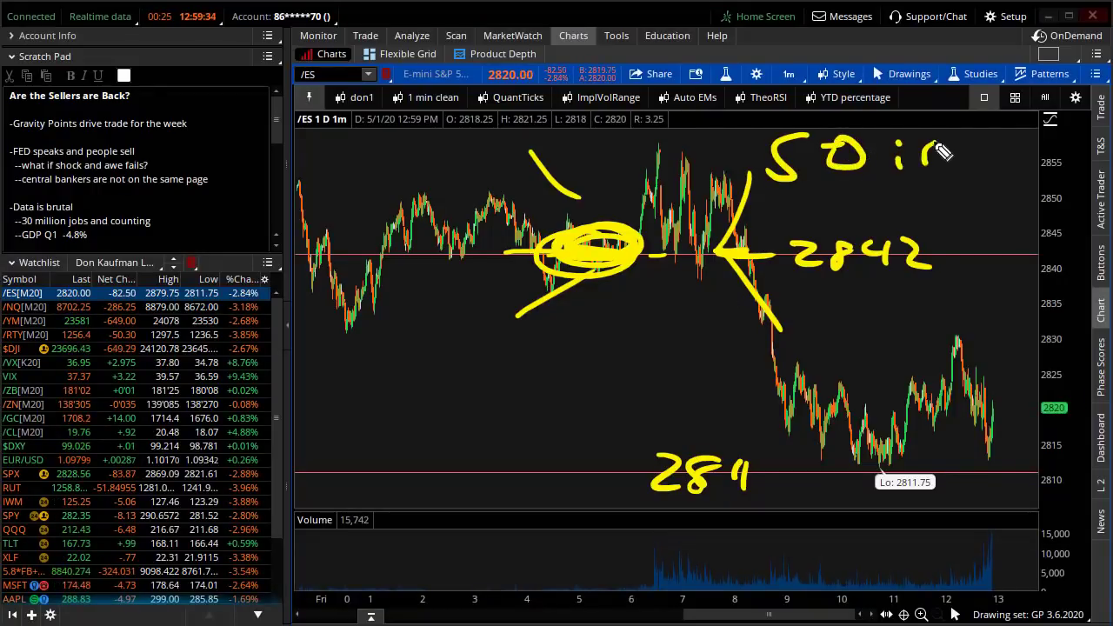
drag(929, 165, 934, 174)
drag(973, 129, 974, 132)
mouse_move(671, 232)
mouse_down()
mouse_move(791, 229)
mouse_move(744, 236)
mouse_move(786, 343)
mouse_move(772, 379)
mouse_up()
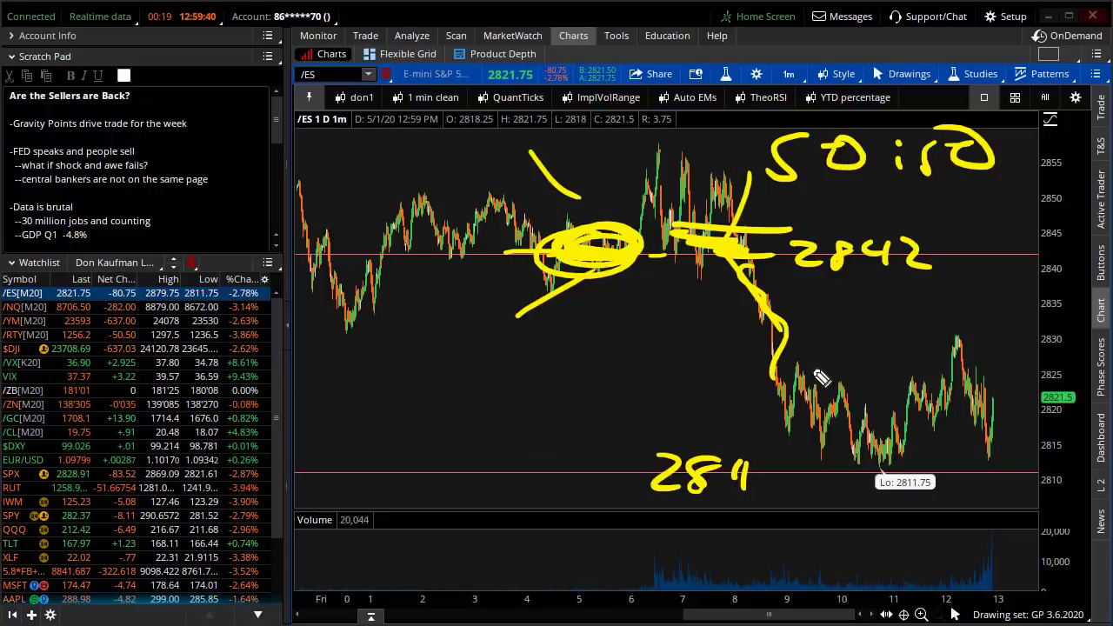
drag(746, 268, 844, 461)
mouse_move(787, 435)
mouse_down()
mouse_move(783, 442)
mouse_move(789, 417)
mouse_up()
mouse_move(900, 213)
mouse_down()
mouse_move(821, 218)
mouse_move(845, 238)
mouse_up()
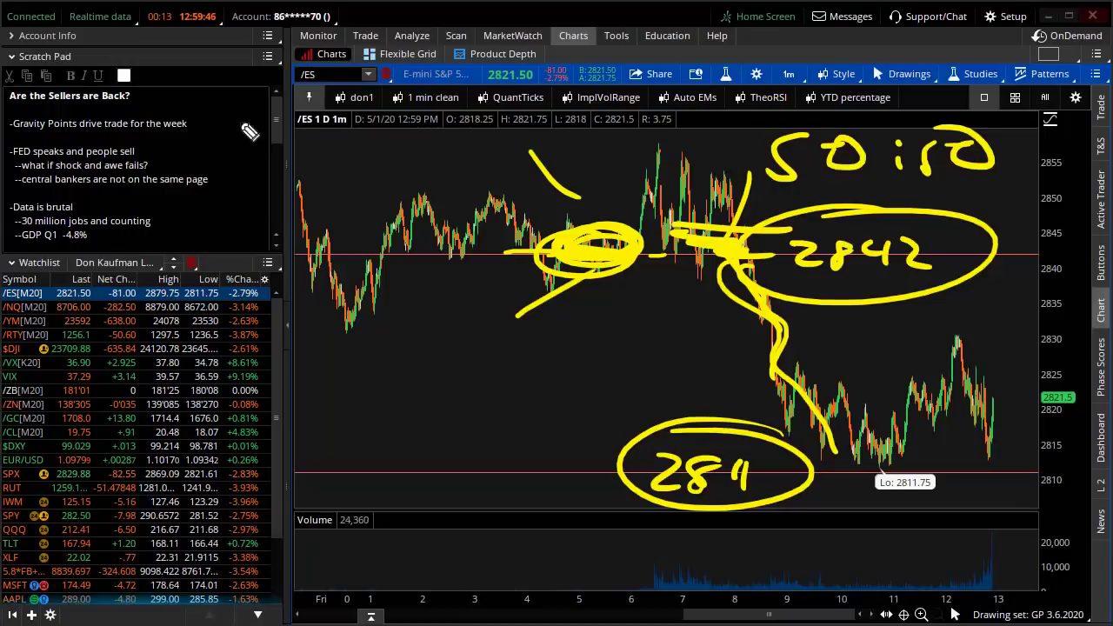
key(Escape)
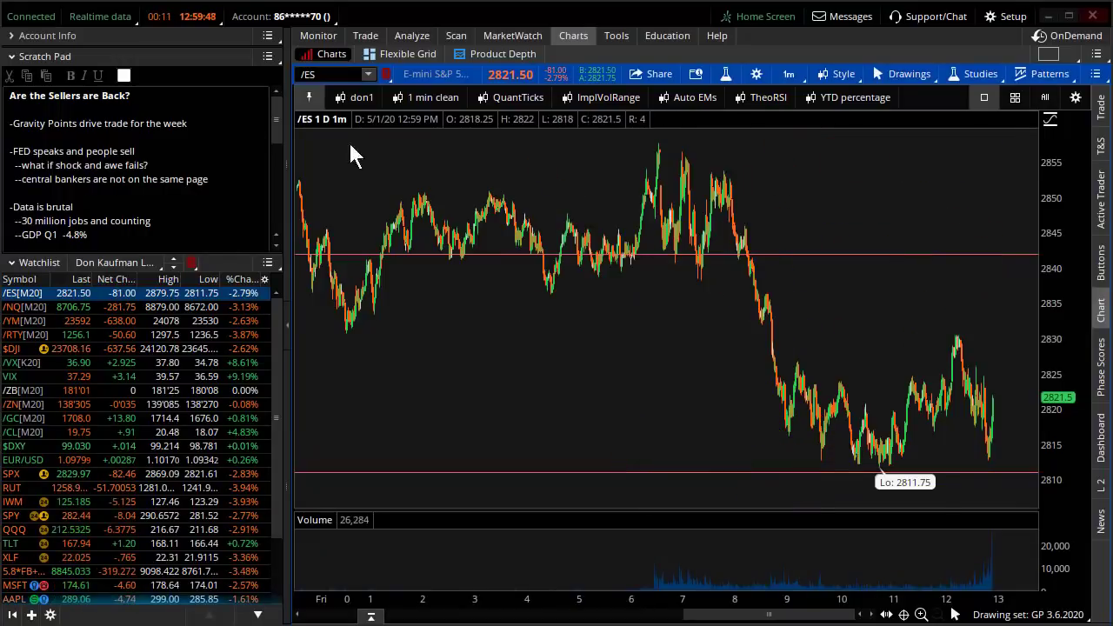
click(356, 98)
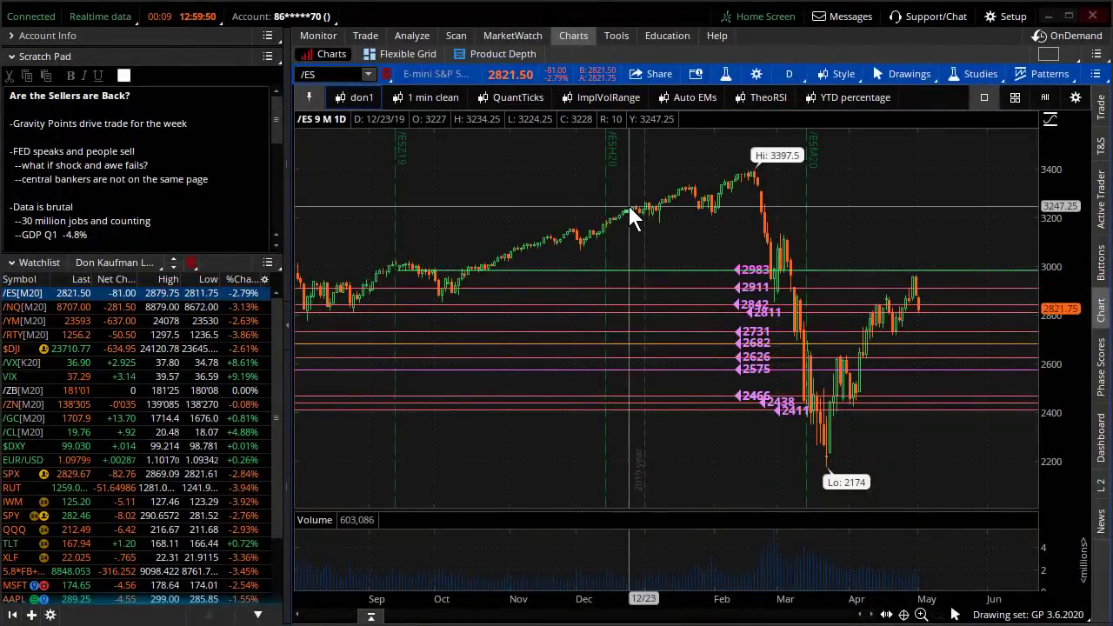
click(796, 73)
click(790, 168)
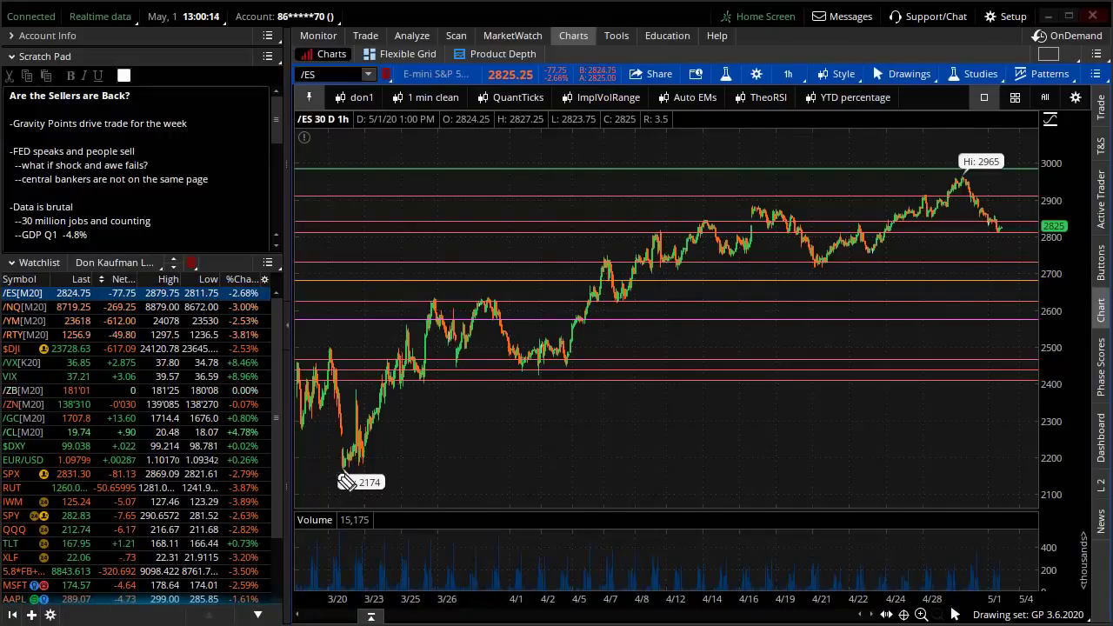
drag(357, 477, 366, 454)
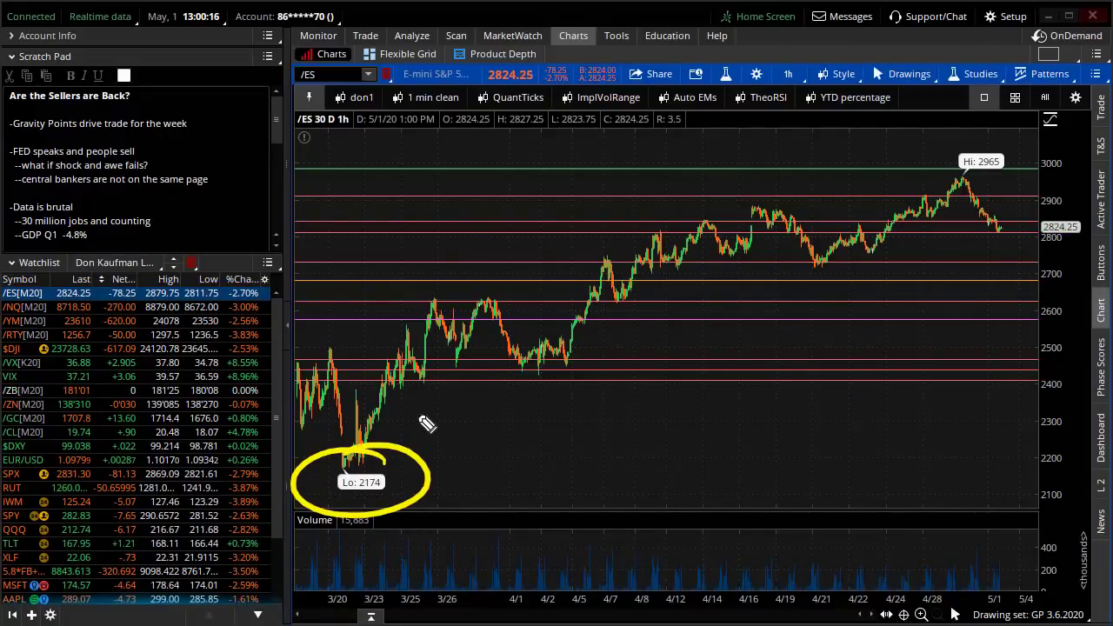
drag(398, 381, 923, 206)
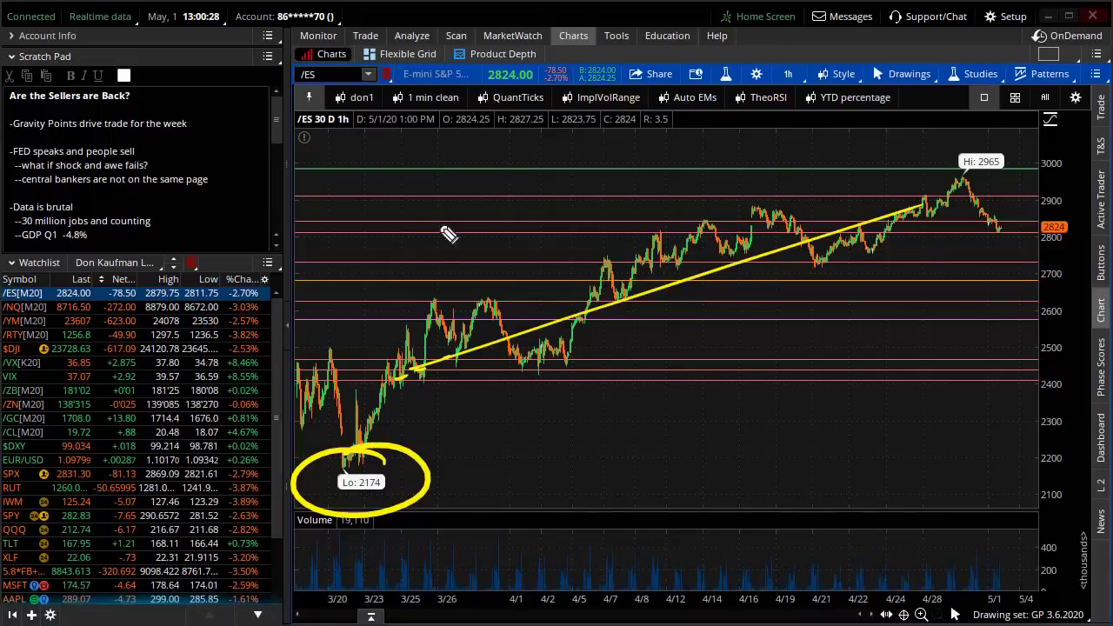
drag(40, 137, 93, 135)
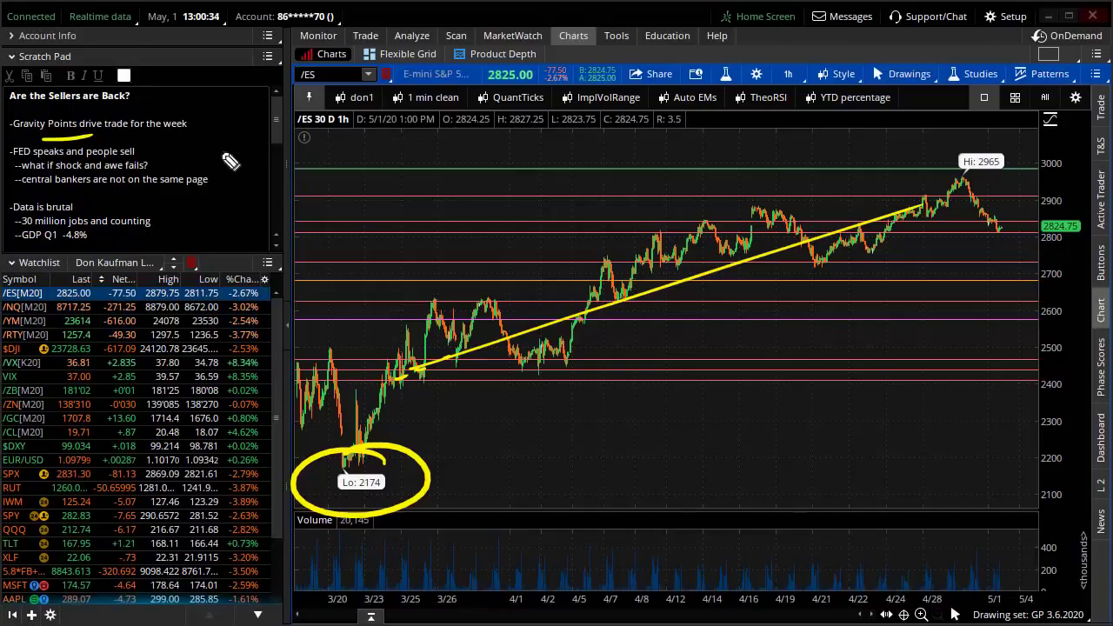
key(Escape)
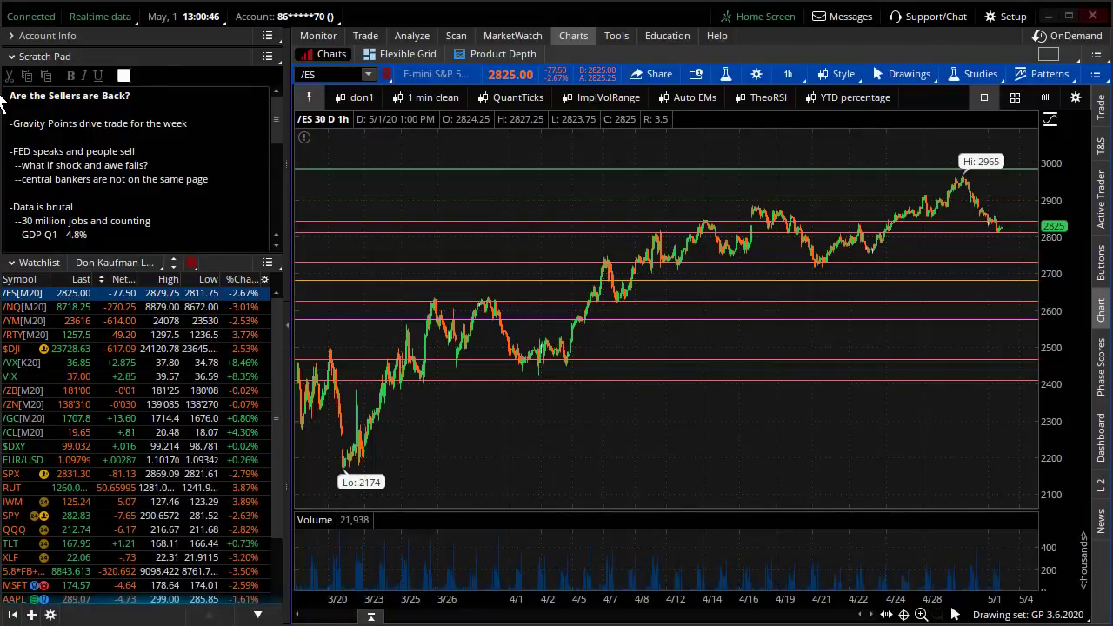
click(421, 92)
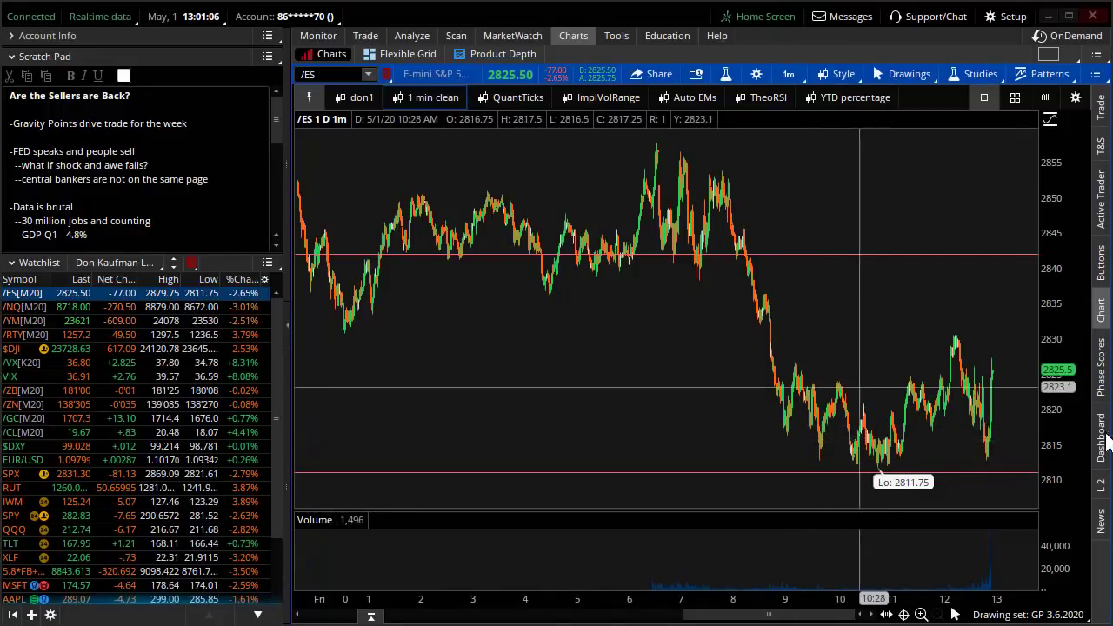
Zoom /ES's nine-month daily chart into this year, return to one-minute, then chart SPX.
scroll(878, 263, up, 5)
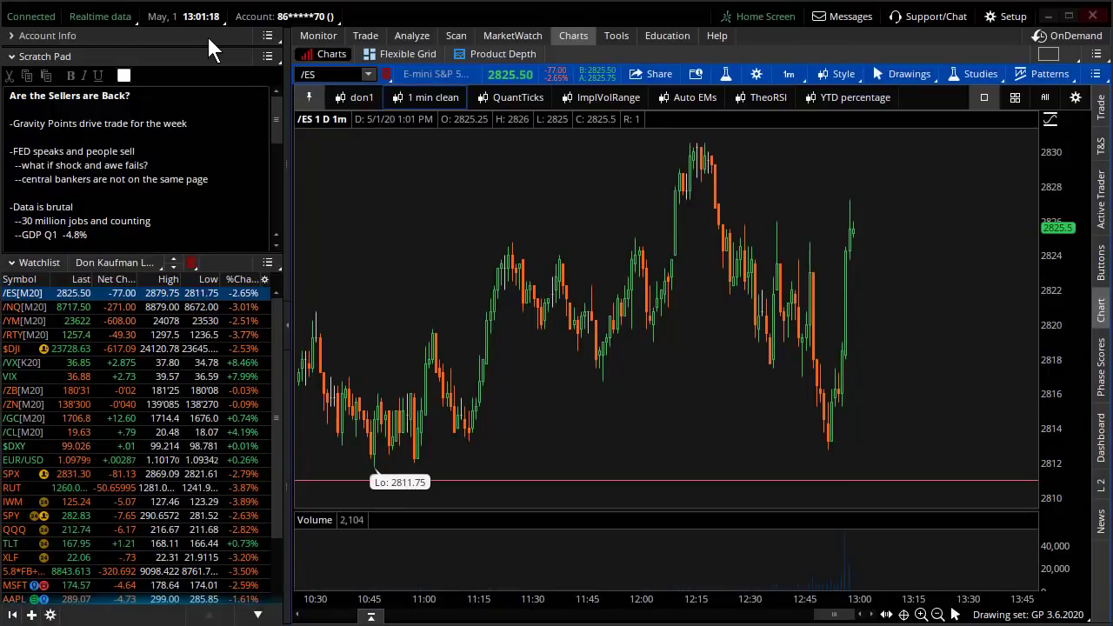
click(347, 100)
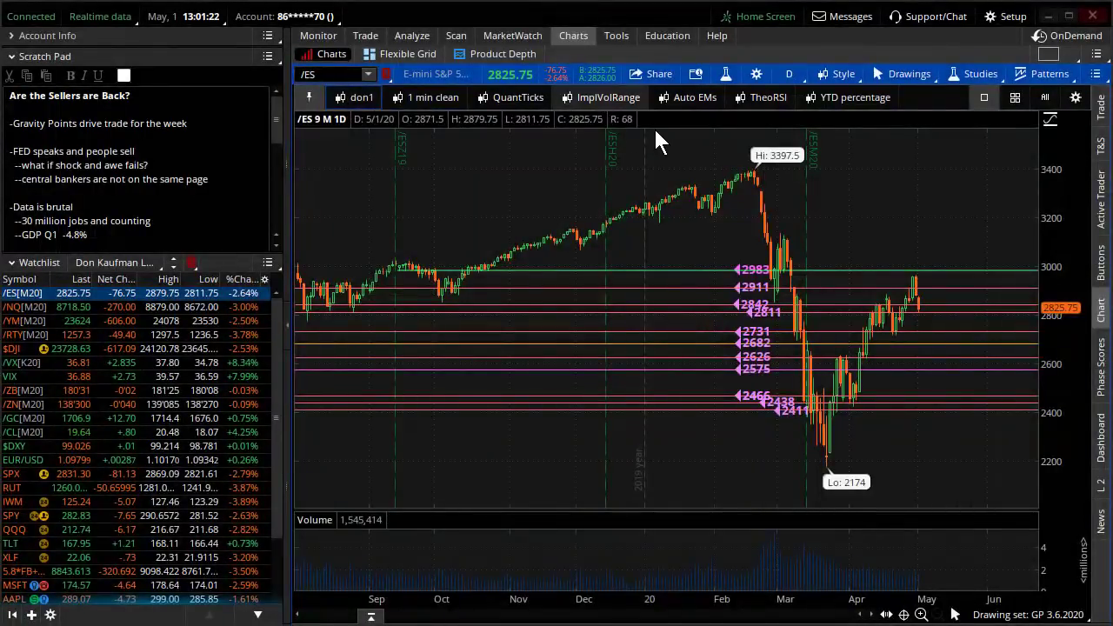
drag(658, 141, 928, 366)
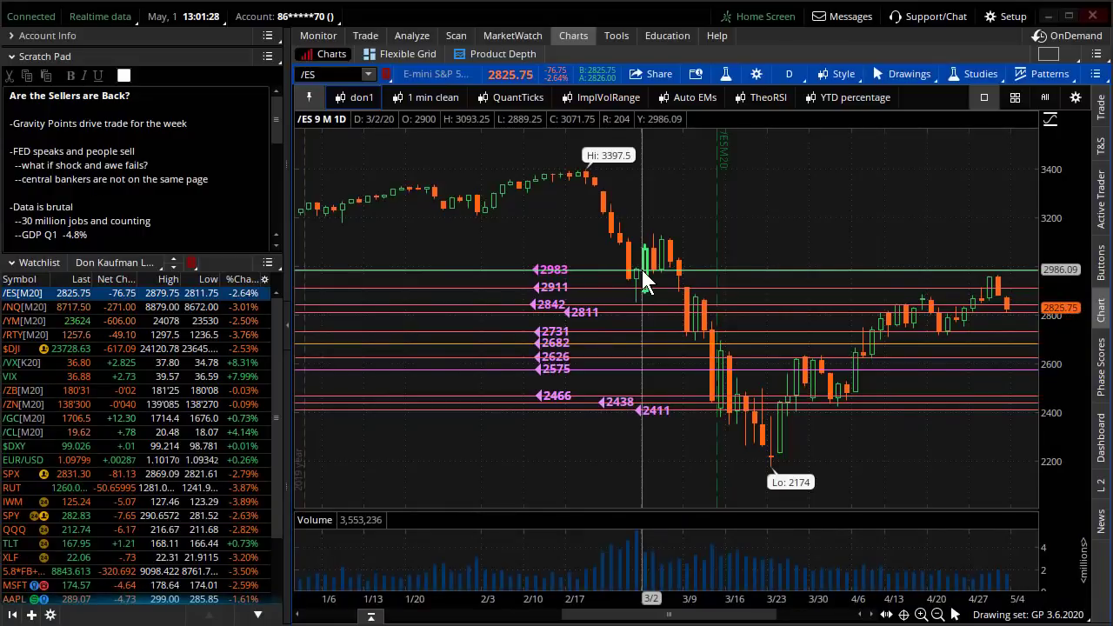
click(438, 100)
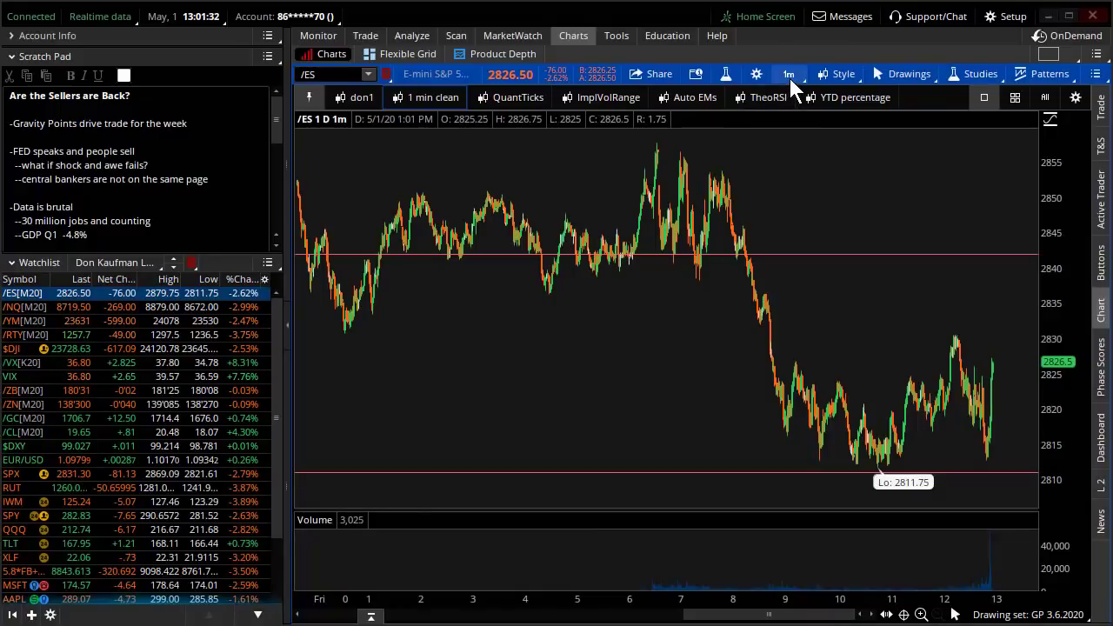
click(182, 471)
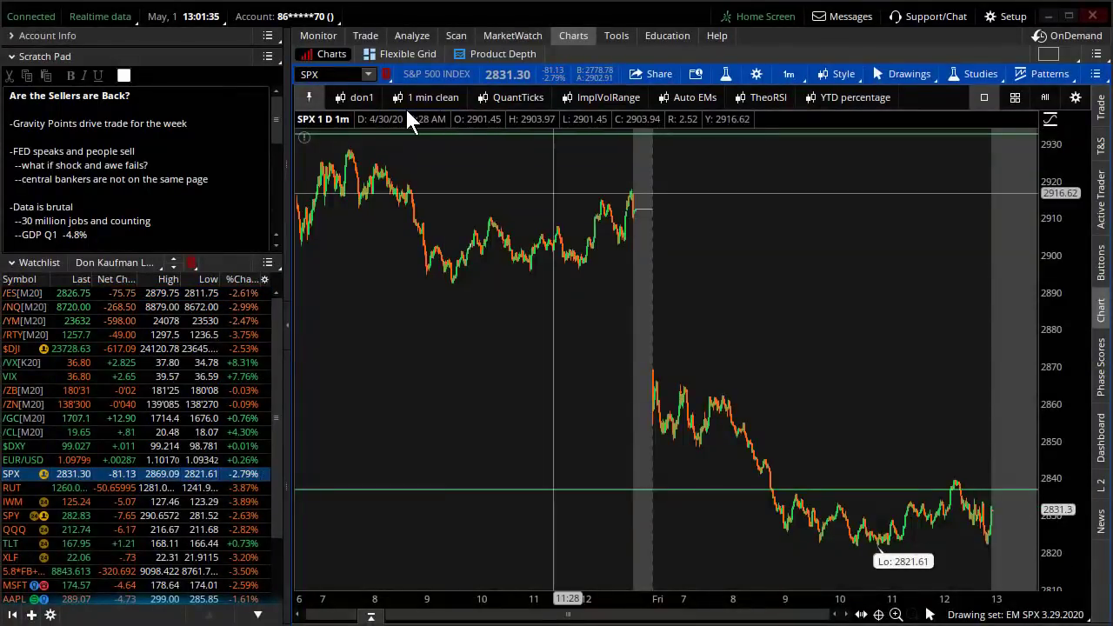
click(362, 97)
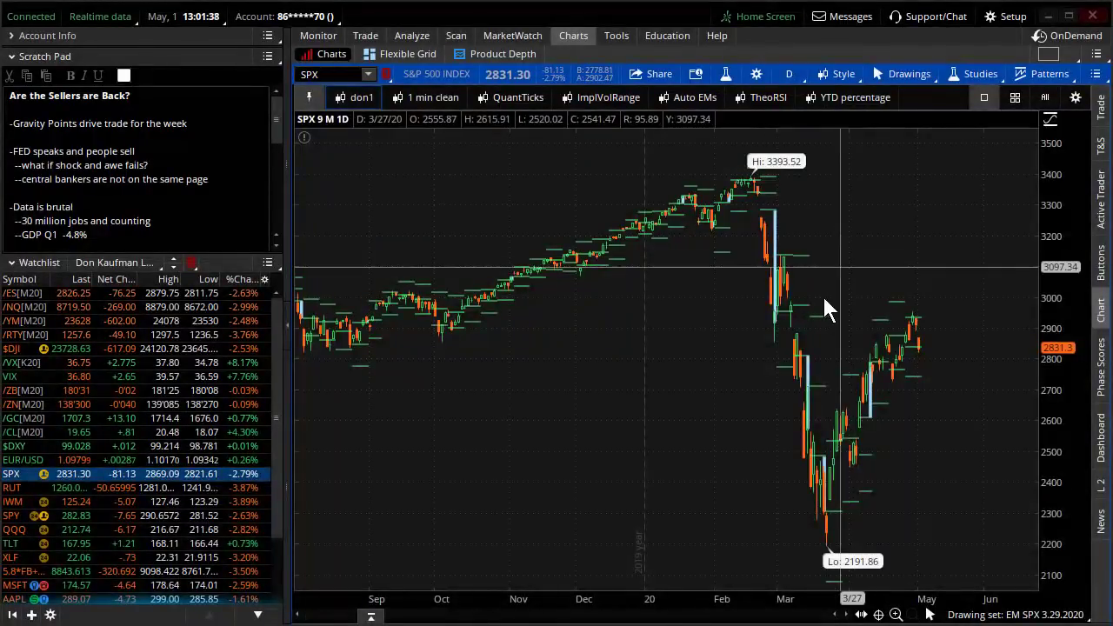
drag(827, 294, 978, 392)
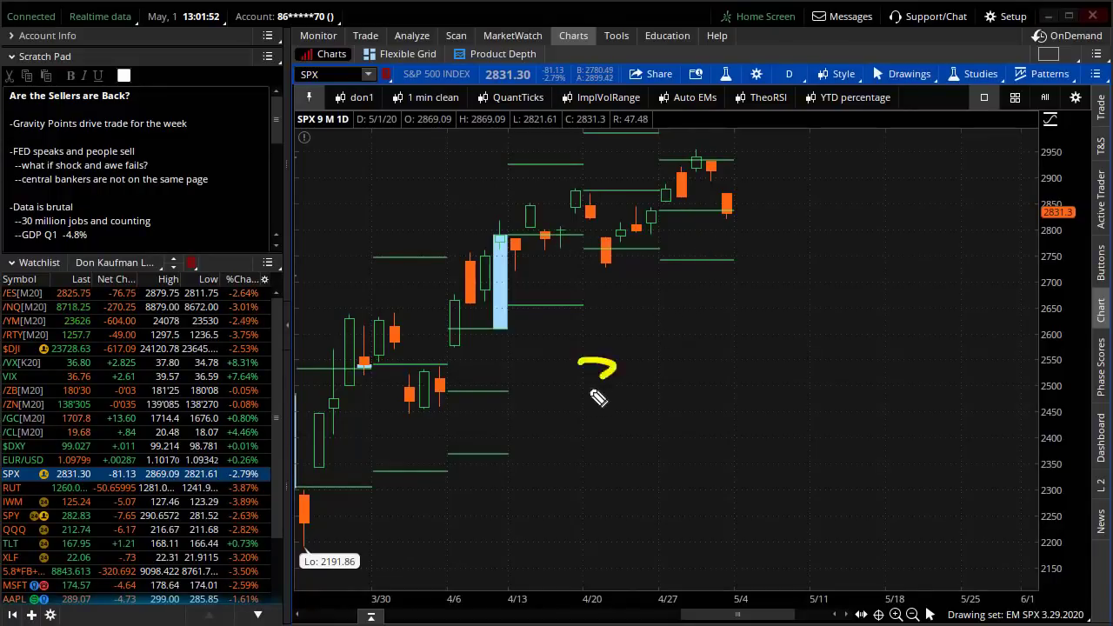
mouse_move(644, 366)
mouse_down()
mouse_move(668, 362)
mouse_move(695, 388)
mouse_up()
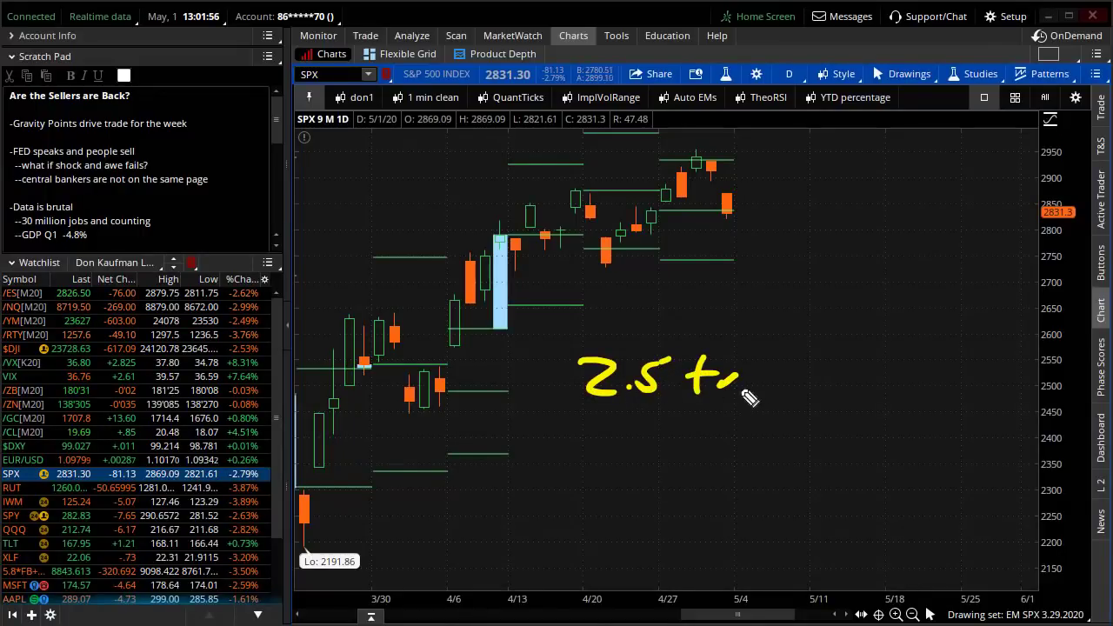
drag(539, 440, 903, 389)
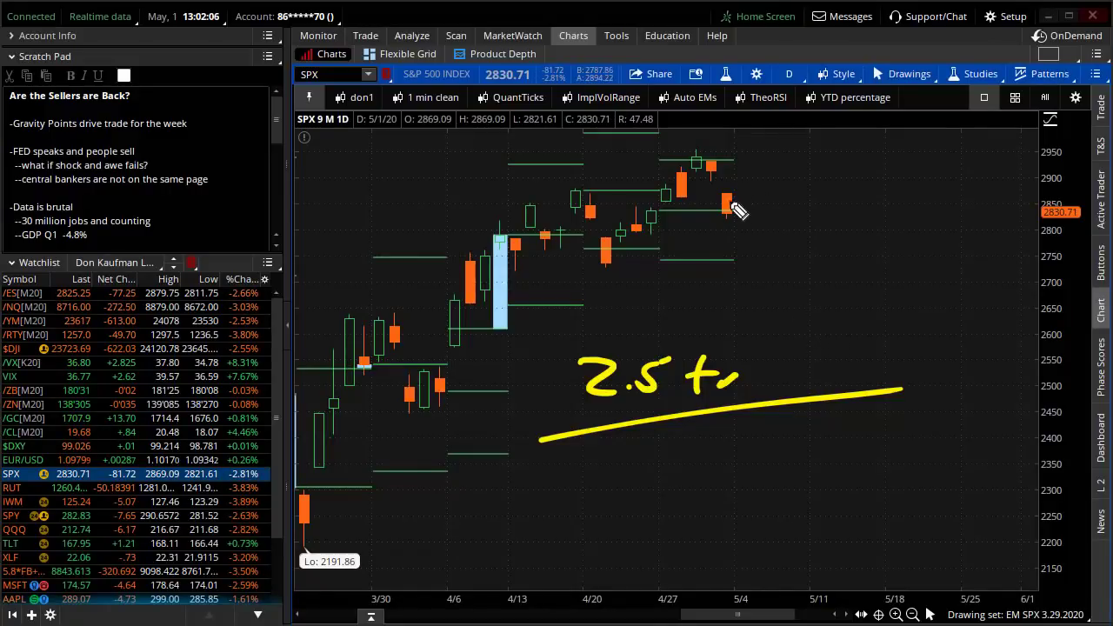
mouse_move(698, 157)
mouse_down()
mouse_move(662, 167)
mouse_move(696, 155)
mouse_up()
click(691, 159)
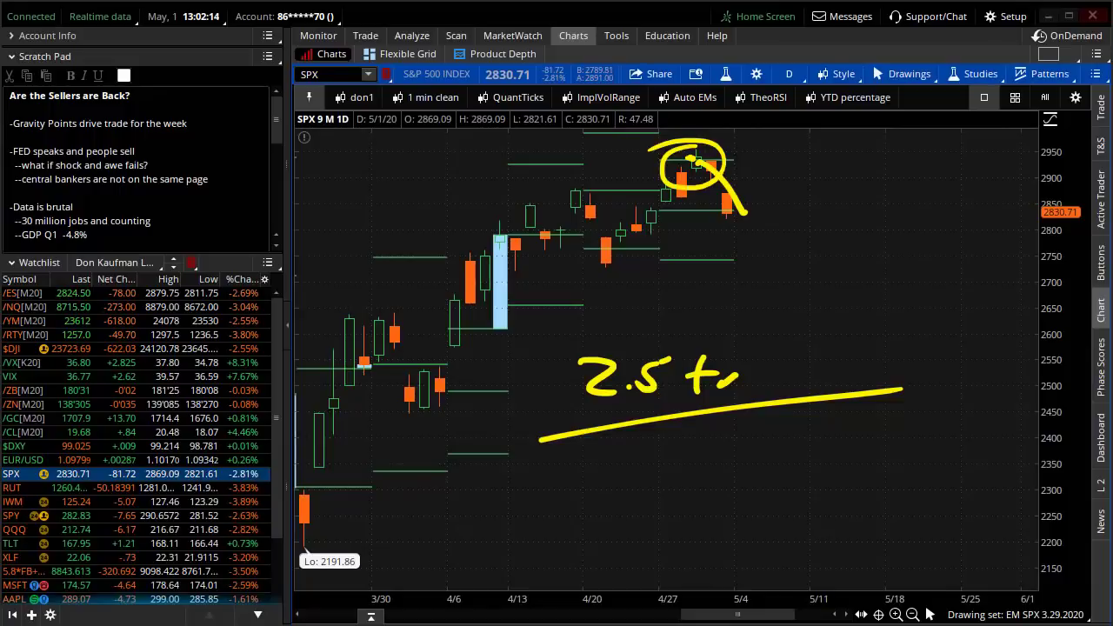
key(Escape)
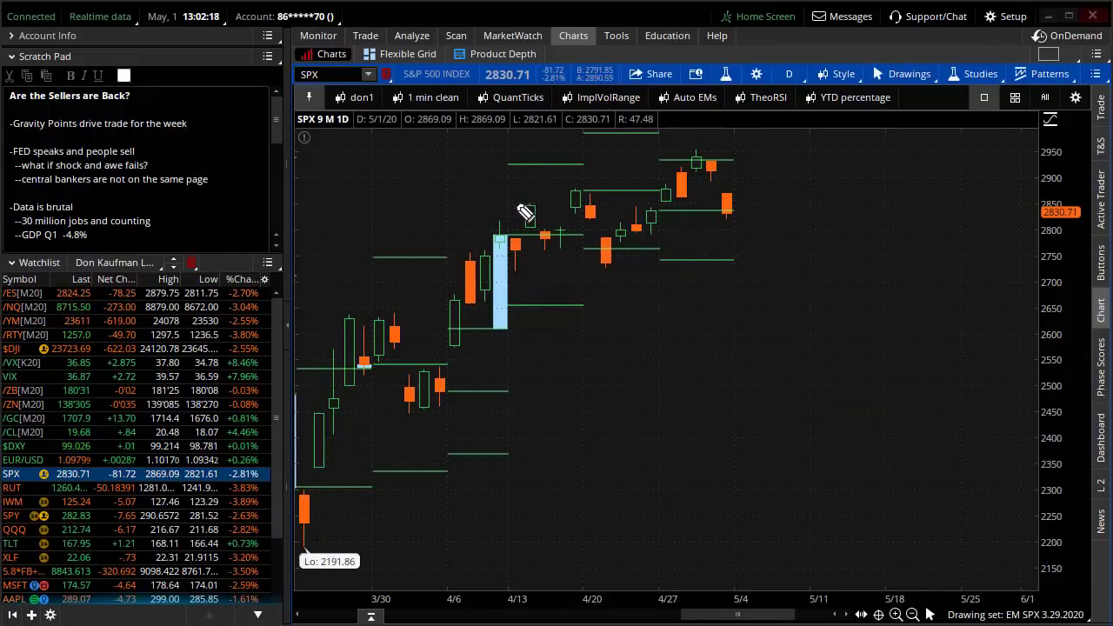
mouse_move(56, 191)
mouse_down()
mouse_move(39, 190)
mouse_move(79, 190)
mouse_up()
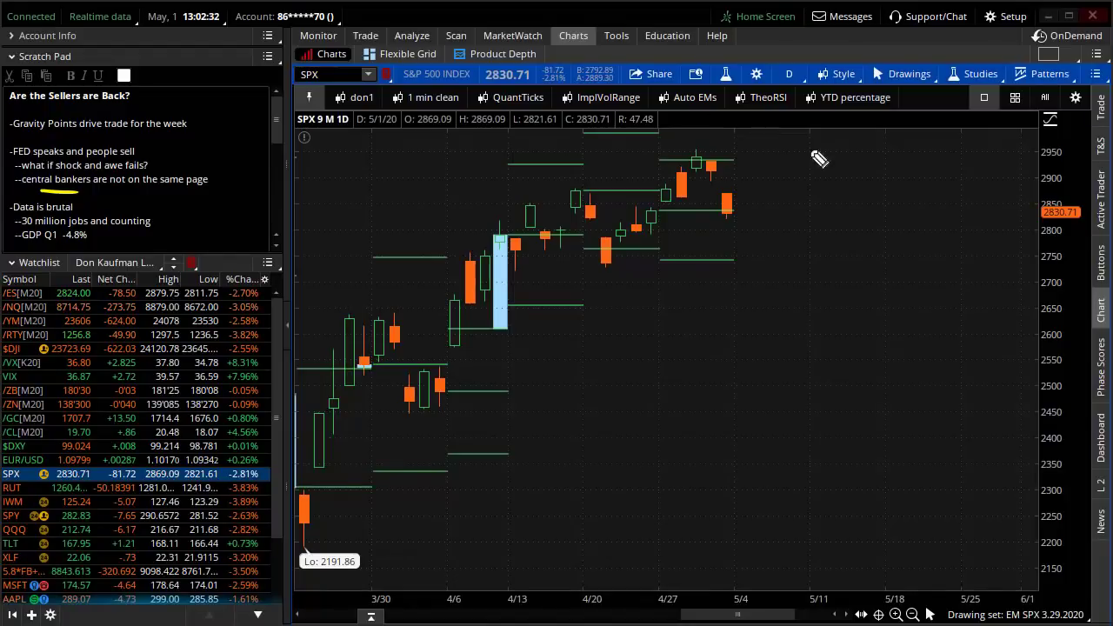
mouse_move(719, 162)
mouse_down()
mouse_move(735, 157)
mouse_move(736, 174)
mouse_move(790, 183)
mouse_move(847, 177)
mouse_move(831, 189)
mouse_move(864, 198)
mouse_move(845, 169)
mouse_move(856, 179)
mouse_up()
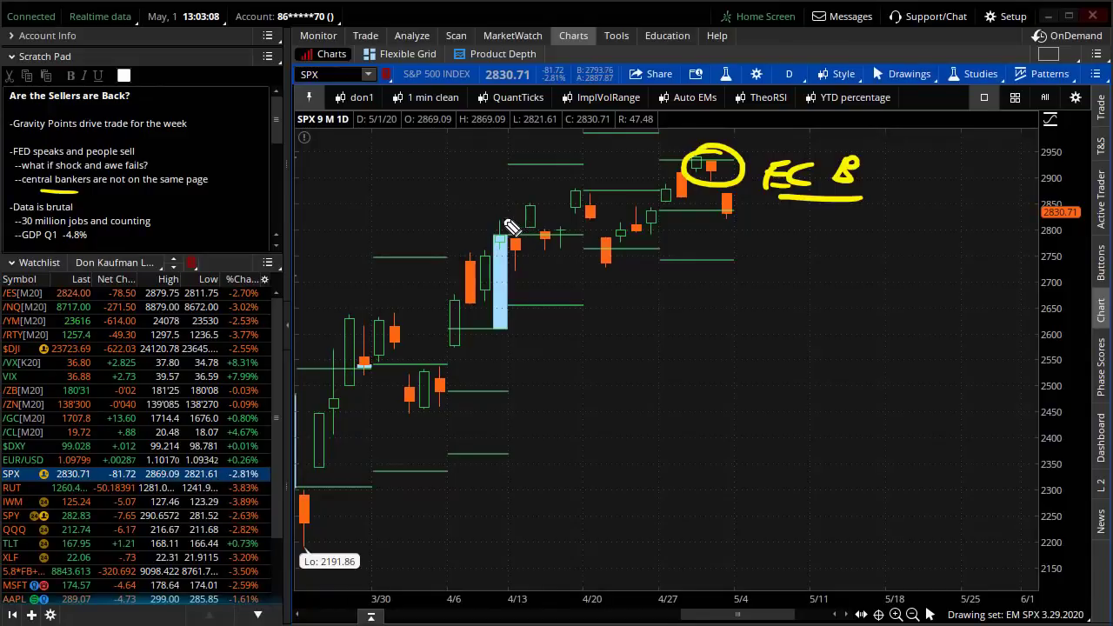
drag(809, 211, 879, 211)
key(Escape)
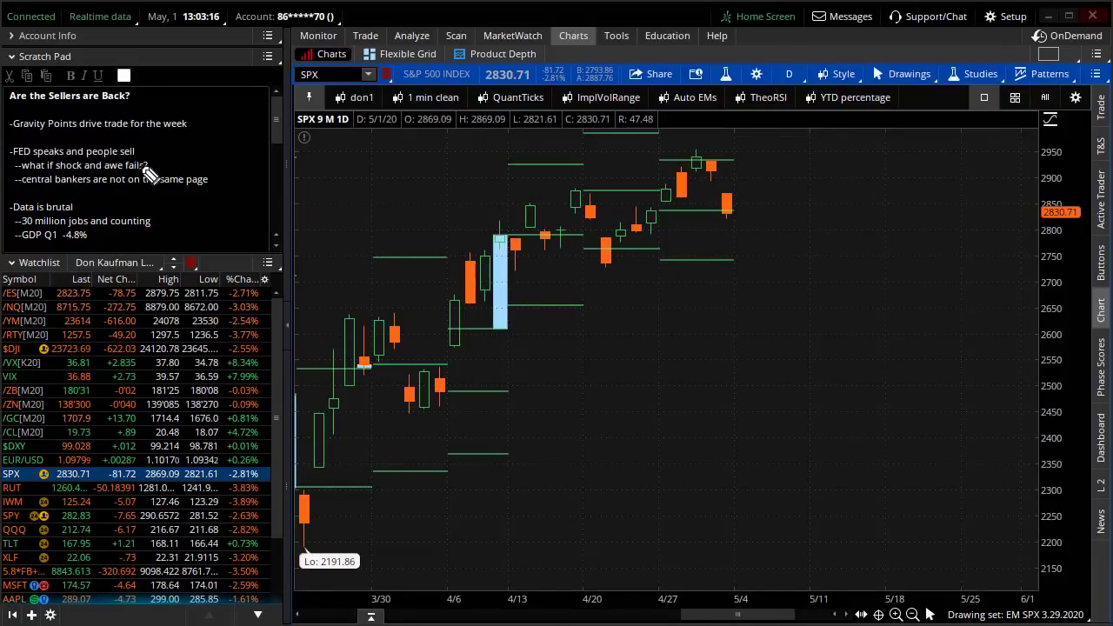
drag(160, 164, 171, 163)
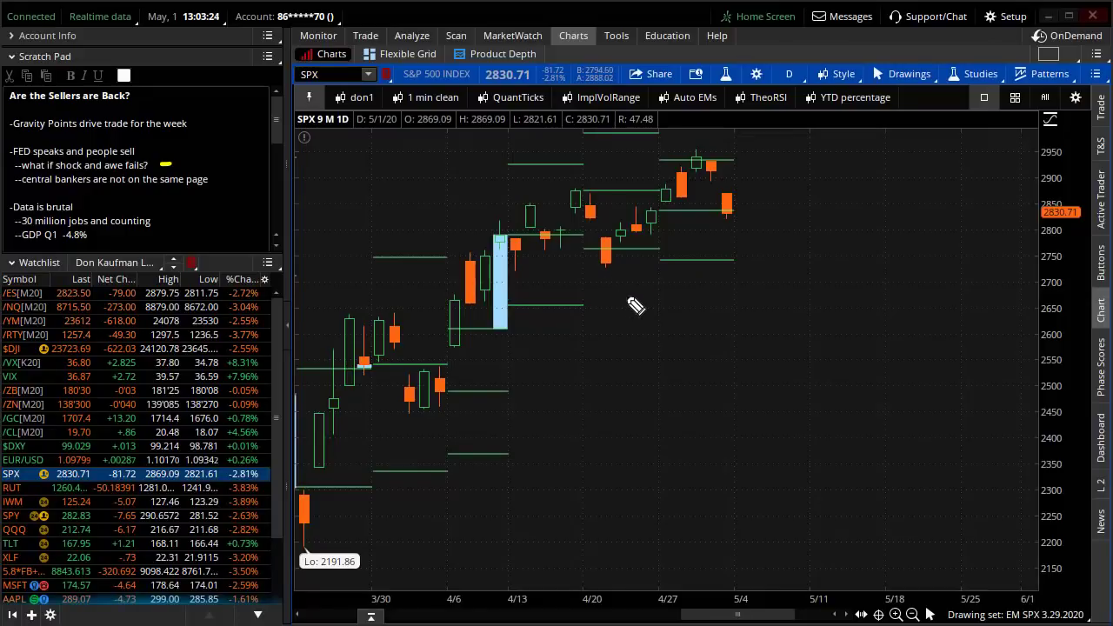
drag(329, 414, 743, 235)
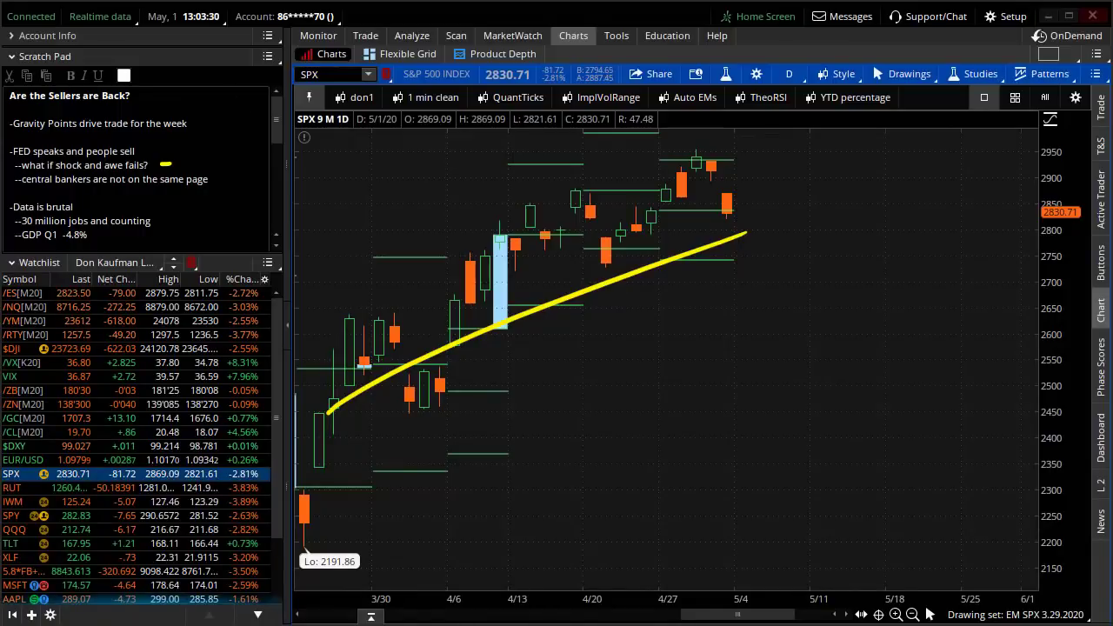
key(Escape)
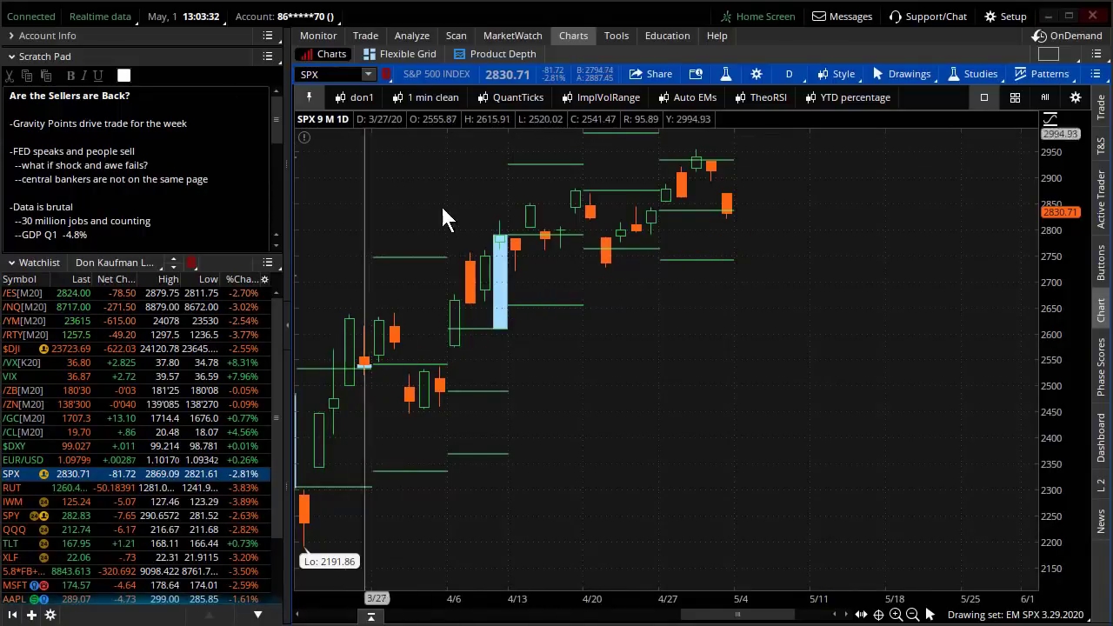
Zoom the SPY chart out to nine months, then in on February through June.
right_click(421, 186)
click(474, 199)
drag(709, 300, 1101, 373)
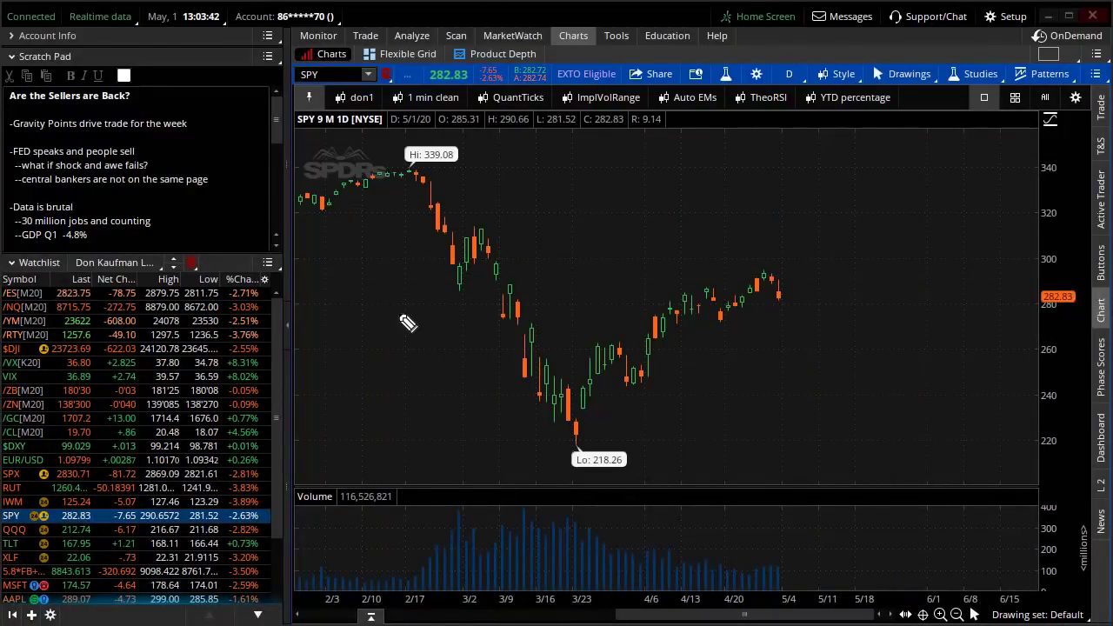
Annotate the decline to the March low, the rally and falling volume, then clear the drawings.
mouse_move(450, 204)
mouse_down()
mouse_move(474, 263)
mouse_move(576, 398)
mouse_move(750, 297)
mouse_up()
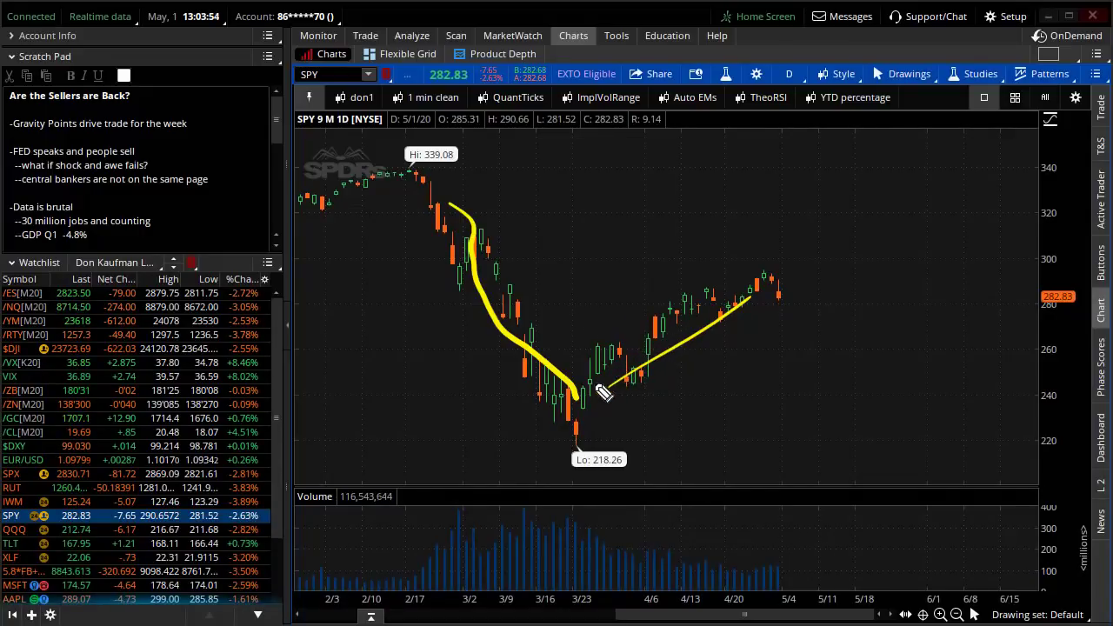
mouse_move(606, 393)
mouse_down()
mouse_move(757, 321)
mouse_move(802, 287)
mouse_up()
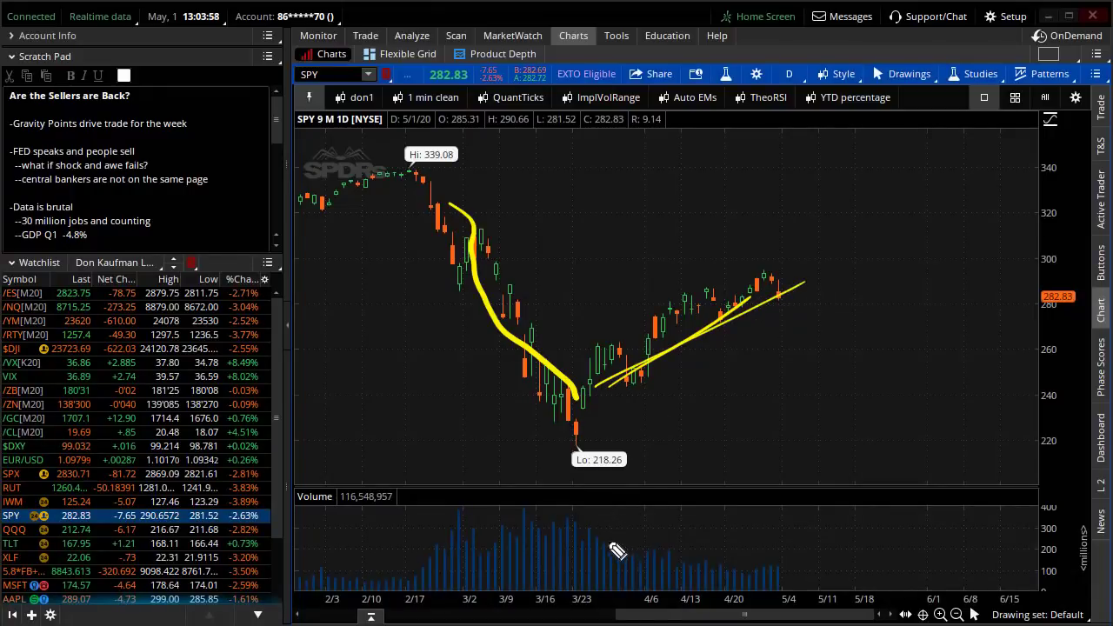
drag(606, 537, 830, 535)
mouse_move(621, 423)
mouse_down()
mouse_move(750, 543)
mouse_move(780, 500)
mouse_up()
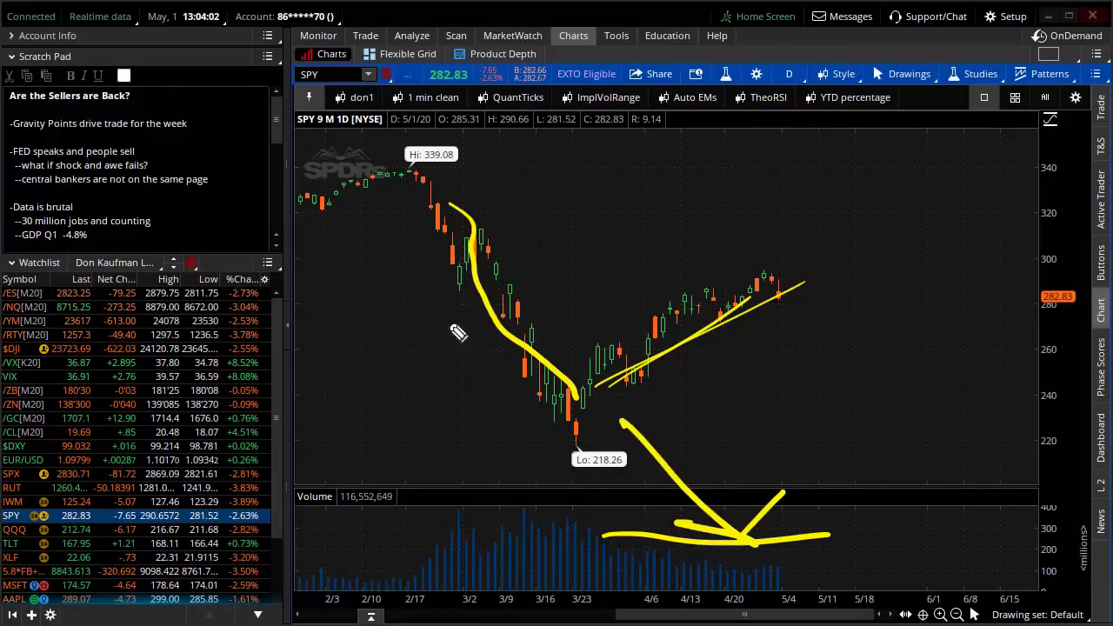
mouse_move(474, 463)
mouse_down()
mouse_move(426, 518)
mouse_move(589, 487)
mouse_up()
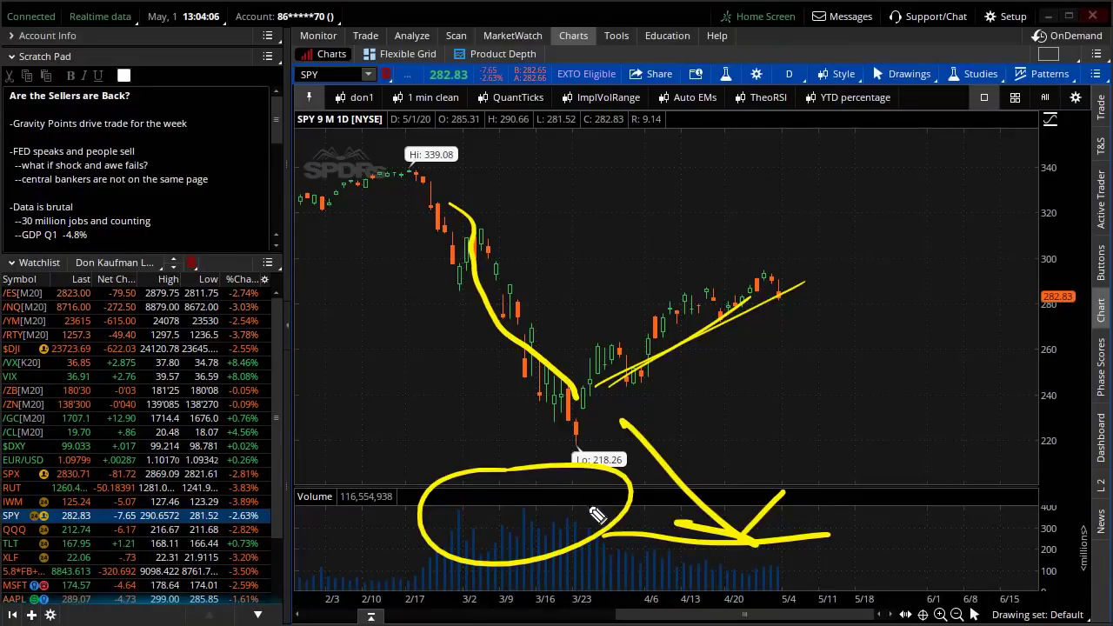
drag(744, 564, 804, 570)
drag(489, 522, 606, 520)
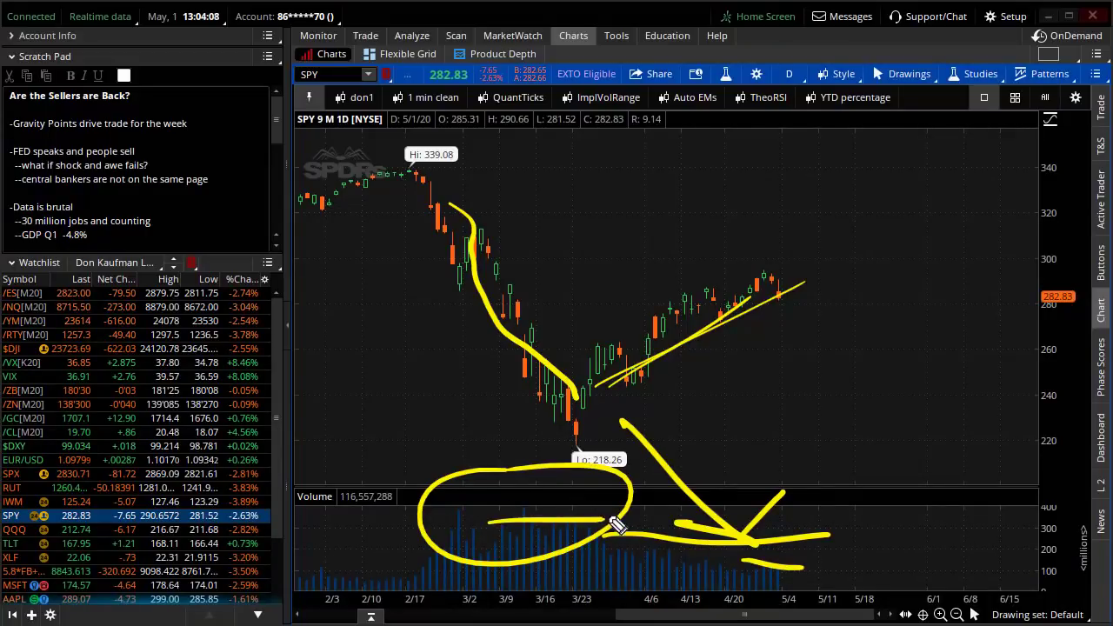
mouse_move(434, 204)
mouse_down()
mouse_move(613, 409)
mouse_move(787, 256)
mouse_up()
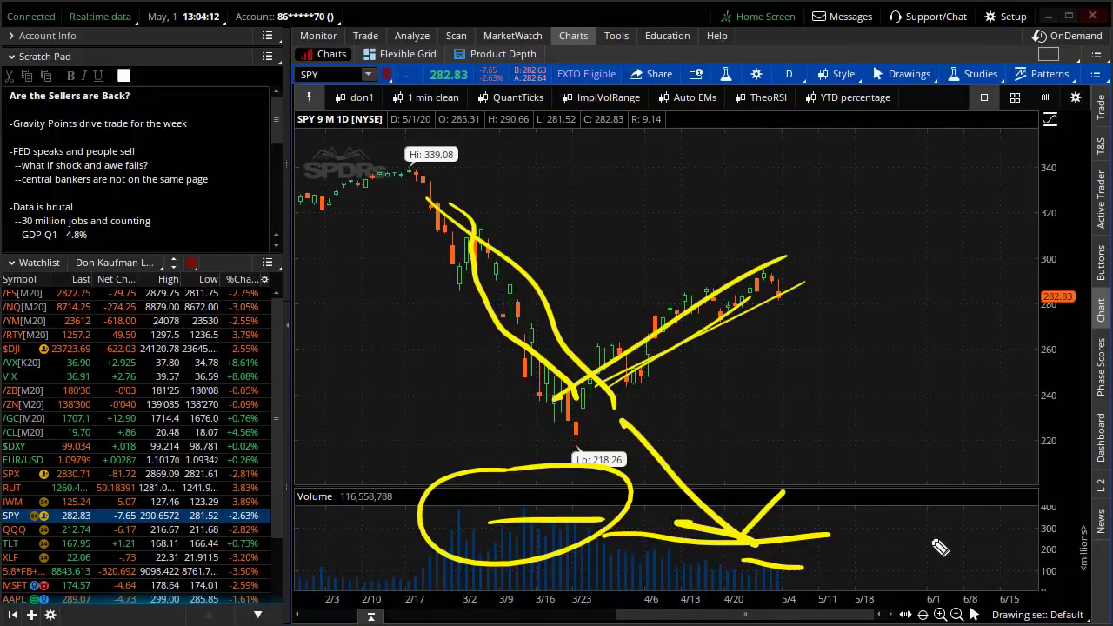
mouse_move(1052, 558)
mouse_down()
mouse_move(1072, 576)
mouse_move(1051, 556)
mouse_up()
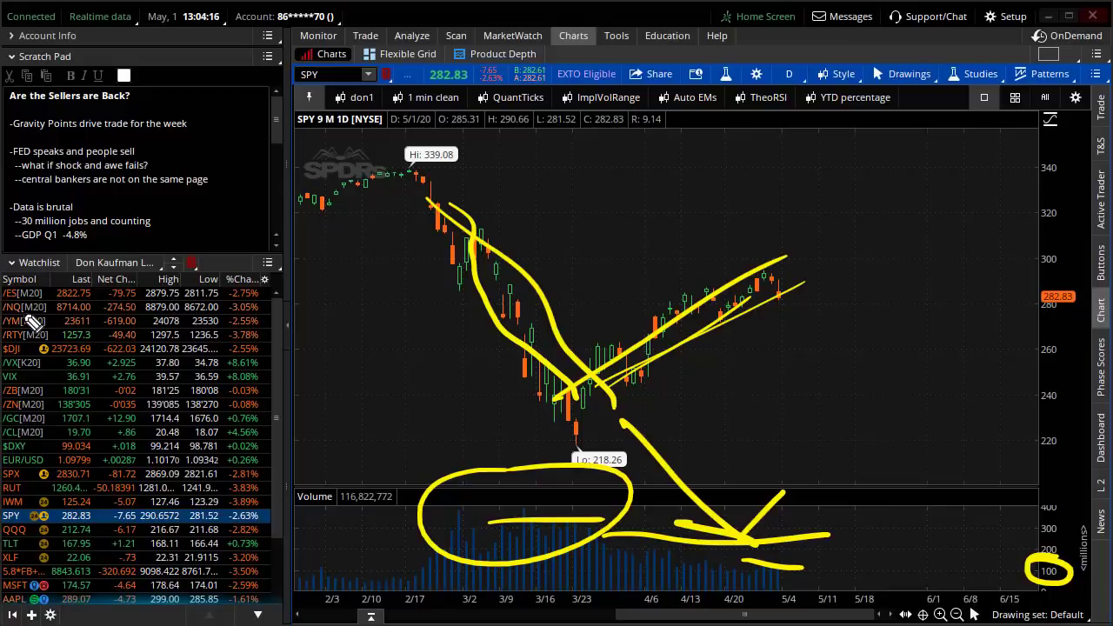
key(Escape)
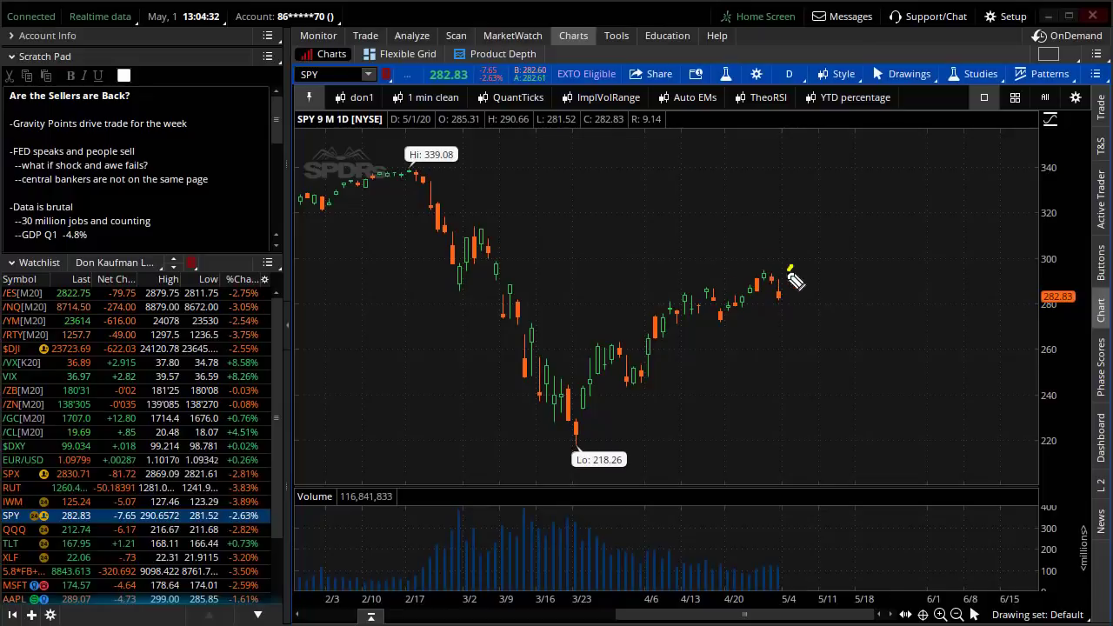
mouse_move(725, 316)
mouse_down()
mouse_move(790, 251)
mouse_move(814, 288)
mouse_up()
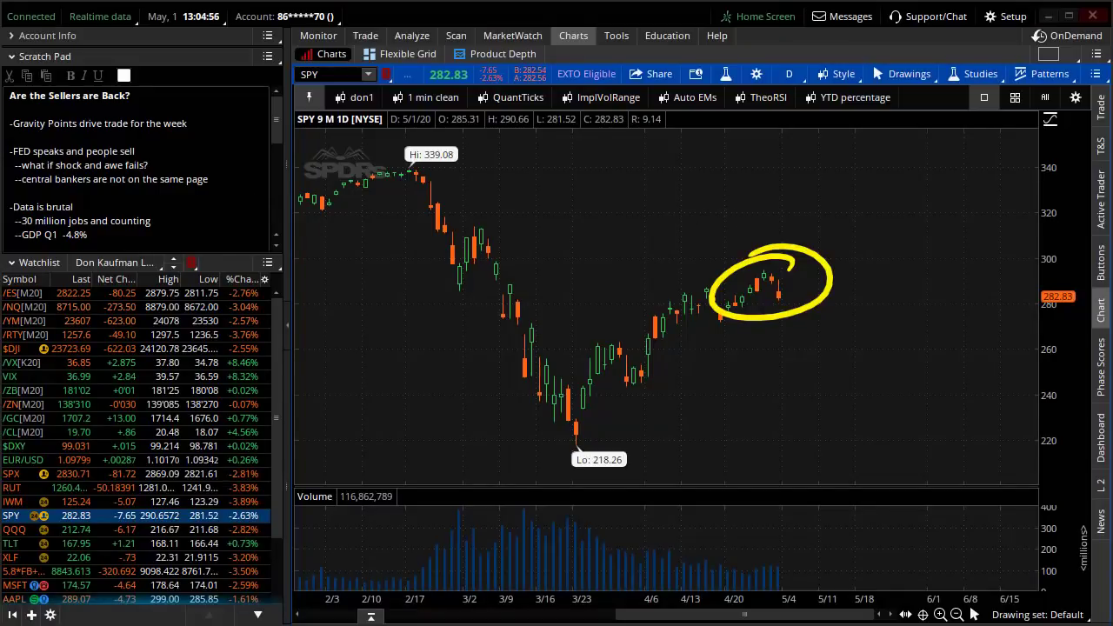
key(Escape)
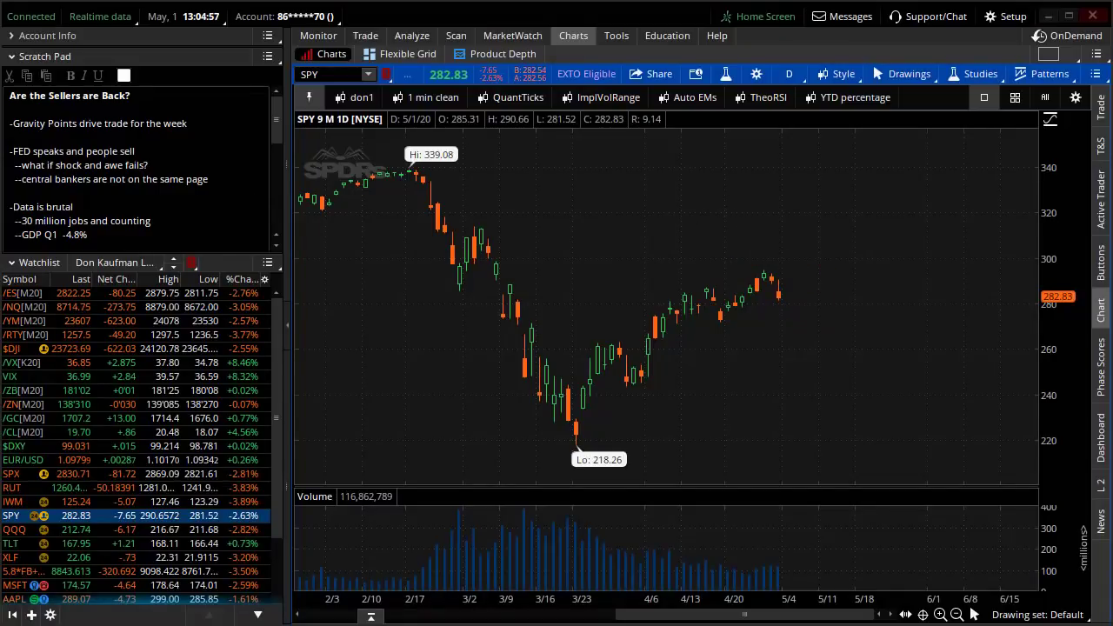
Switch to <TOTAL> (ALL ACCOUNTS) and show the Activity and Positions view.
click(335, 15)
click(306, 41)
click(318, 36)
scroll(931, 421, down, 3)
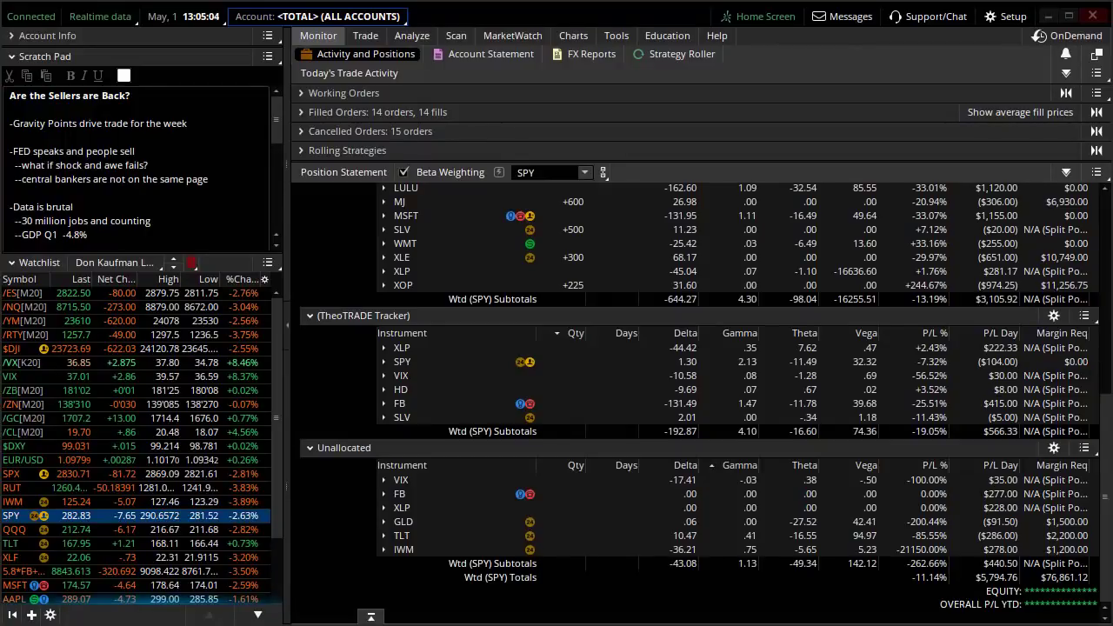
Mark up the EQUITY value, a 750k note and the weighted P/L Day totals, then clear them.
drag(1039, 590, 1081, 591)
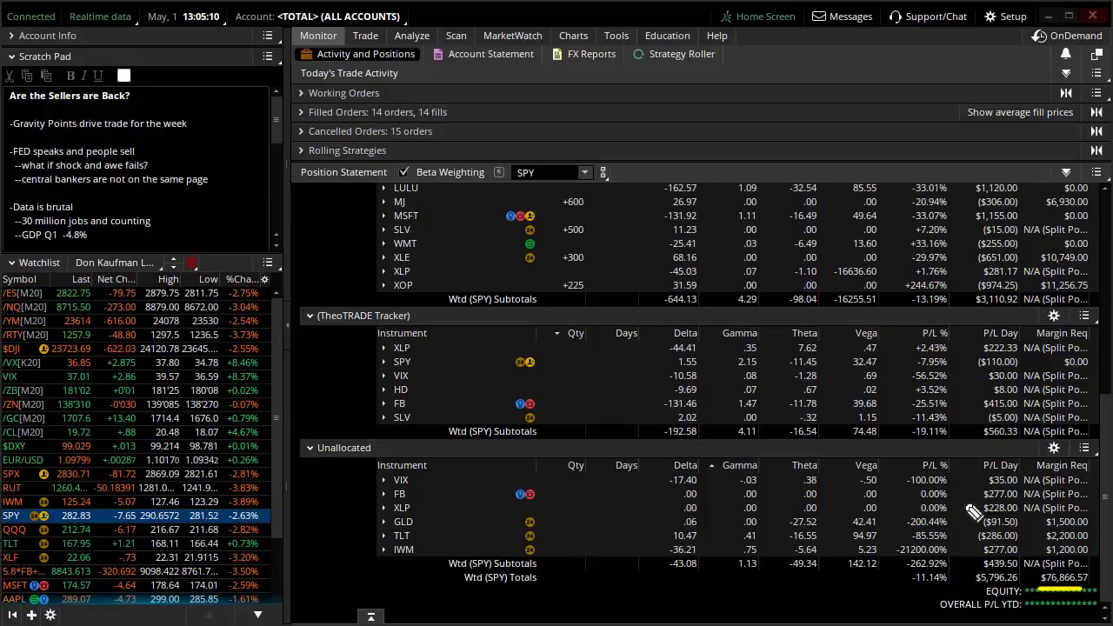
mouse_move(1037, 509)
mouse_down()
mouse_move(1061, 559)
mouse_move(1073, 542)
mouse_move(1055, 574)
mouse_up()
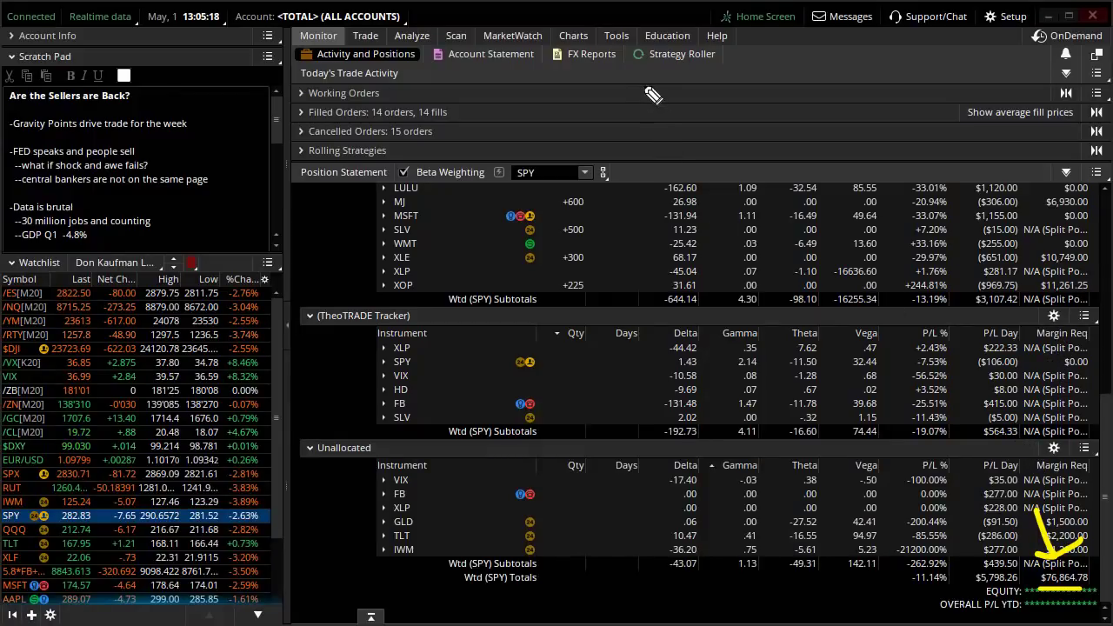
mouse_move(638, 105)
mouse_down()
mouse_move(723, 102)
mouse_move(765, 135)
mouse_up()
mouse_move(682, 164)
mouse_down()
mouse_move(827, 146)
mouse_move(881, 340)
mouse_move(1056, 441)
mouse_up()
drag(913, 379, 1000, 414)
drag(1057, 376, 1043, 413)
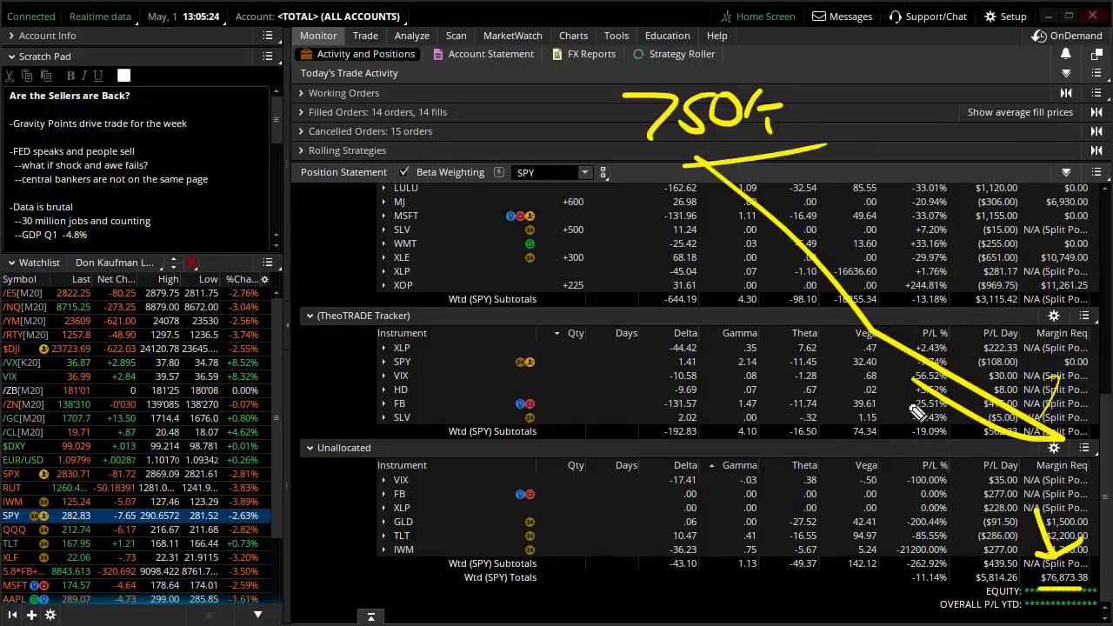
drag(1009, 555, 1030, 566)
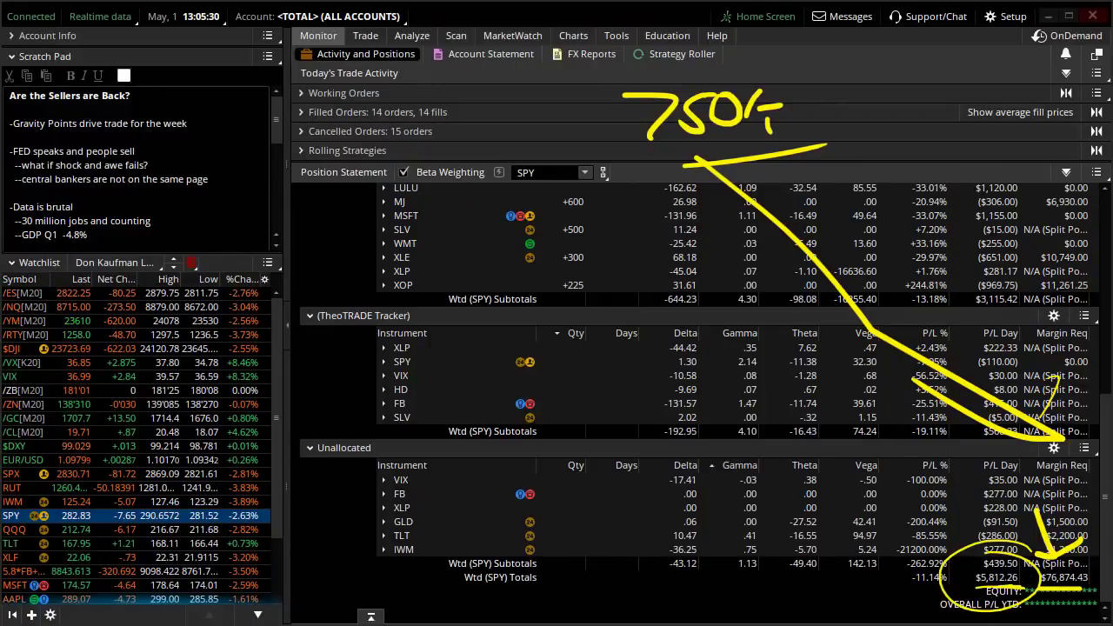
key(Escape)
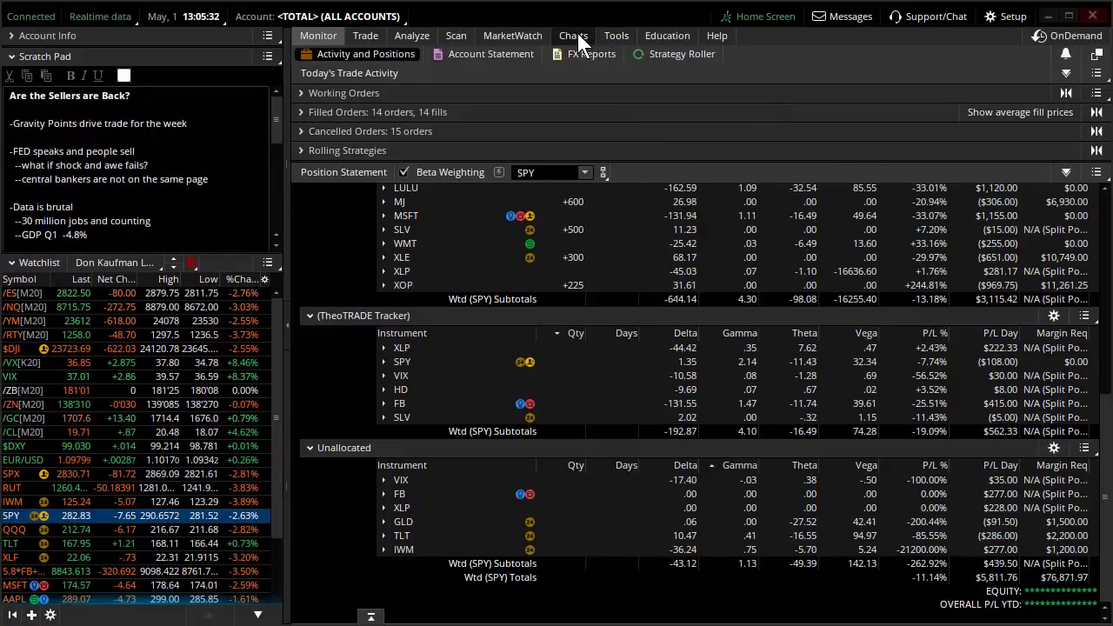
Back on the SPY chart, sketch a possible drop and two support levels, then erase them.
click(573, 35)
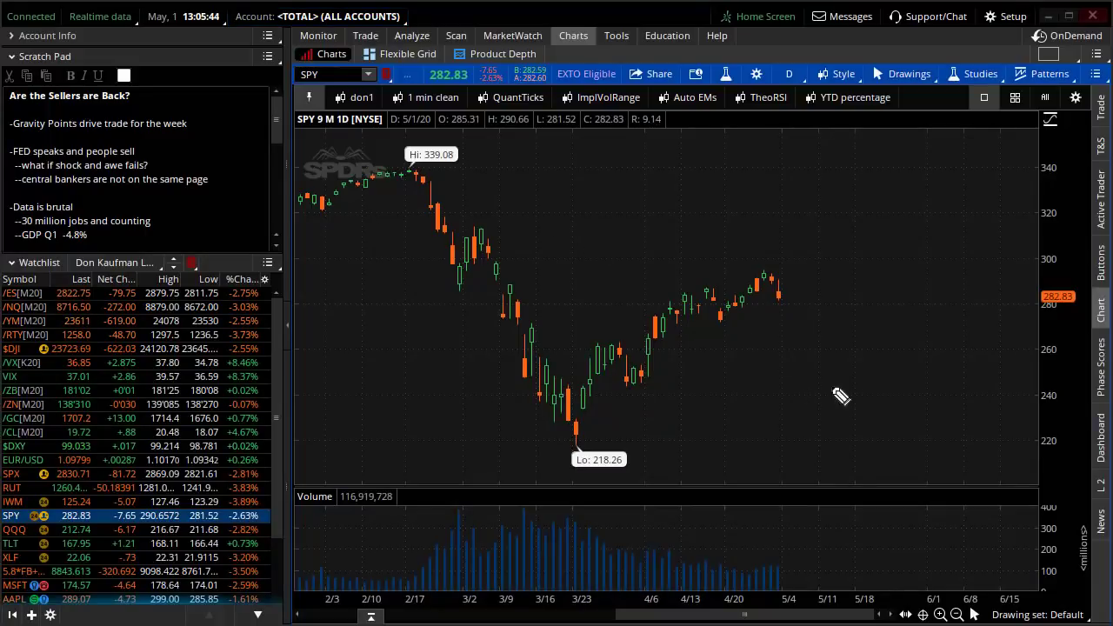
mouse_move(775, 277)
mouse_down()
mouse_move(824, 376)
mouse_move(868, 346)
mouse_up()
drag(820, 424, 909, 390)
drag(828, 462, 909, 445)
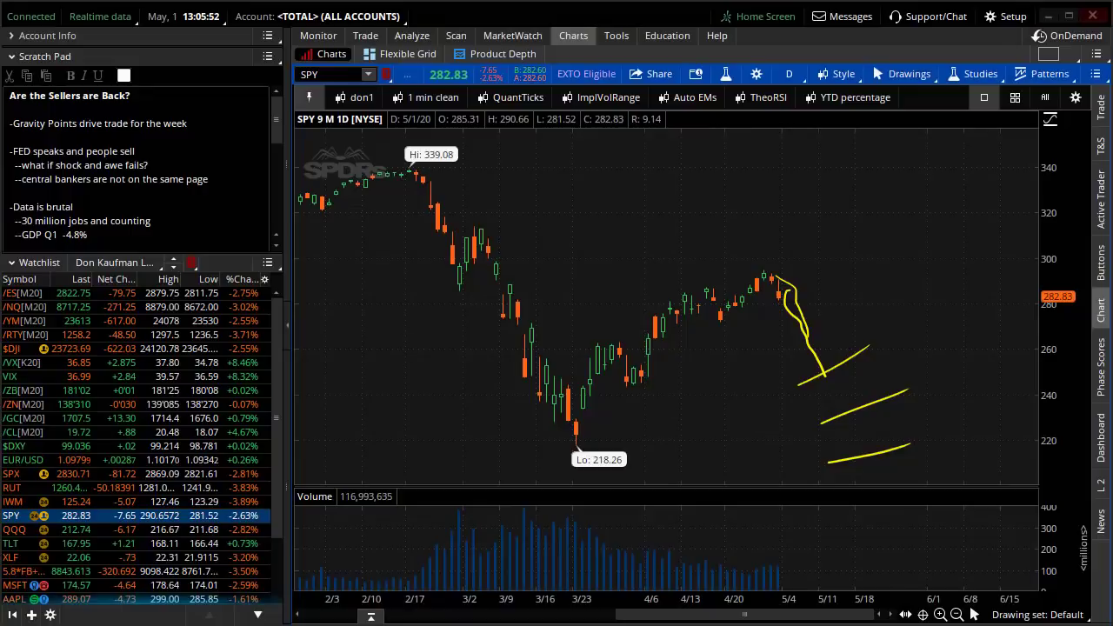
key(Escape)
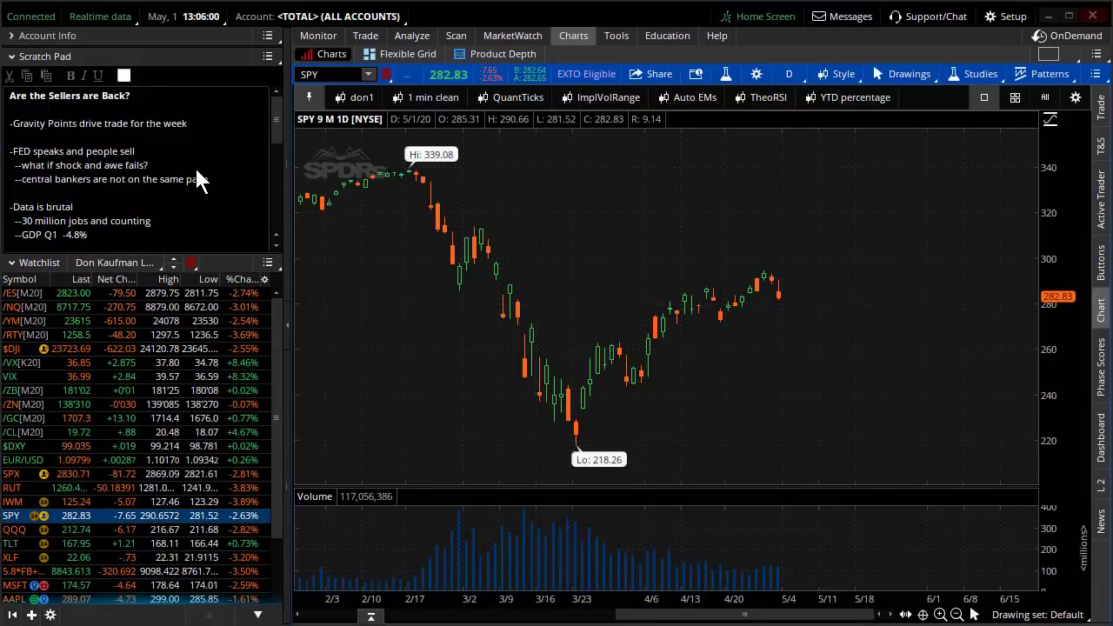
drag(150, 167, 26, 170)
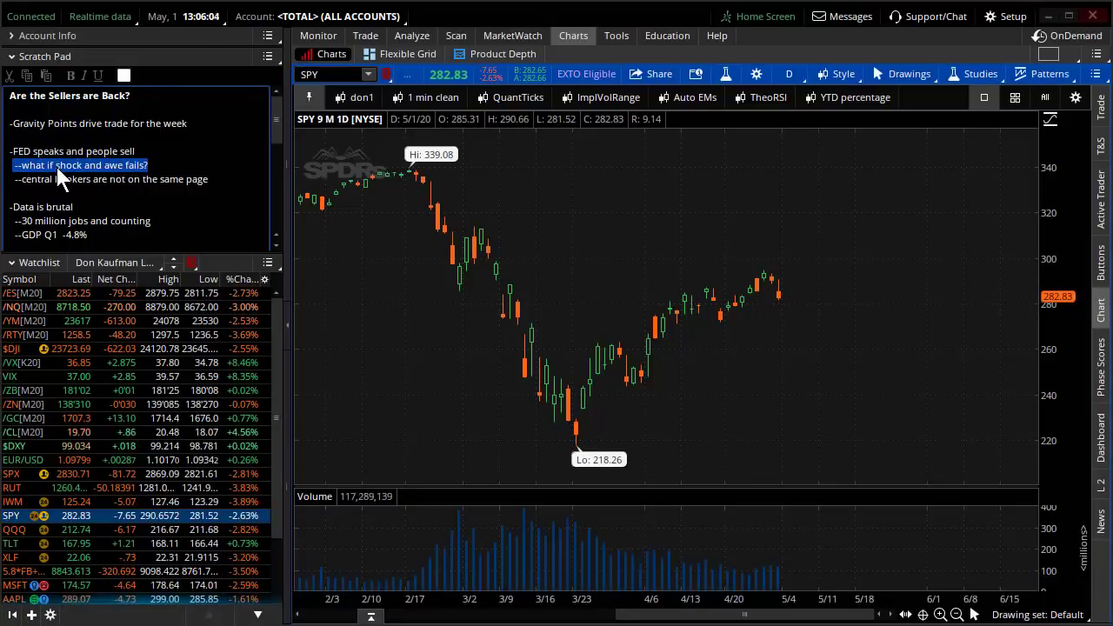
click(148, 167)
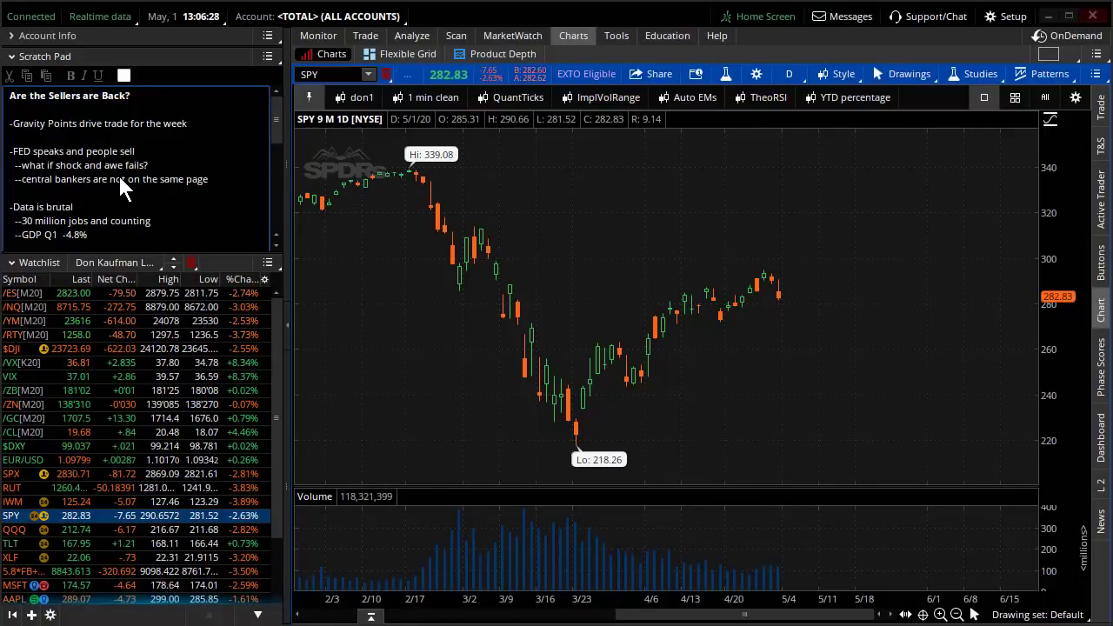
scroll(118, 174, down, 1)
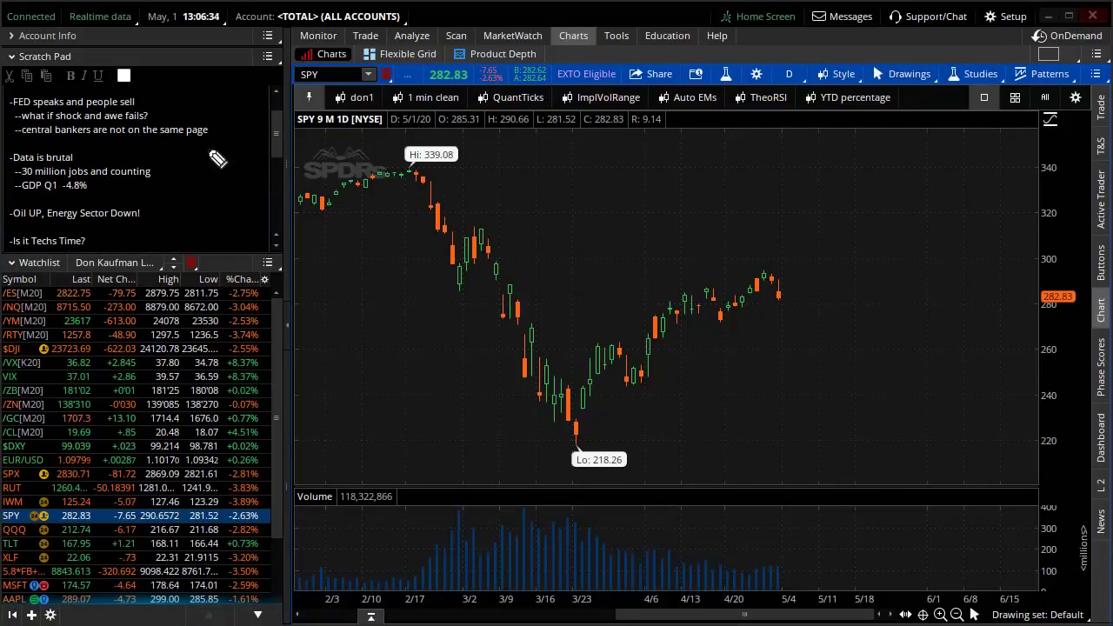
drag(172, 181, 189, 173)
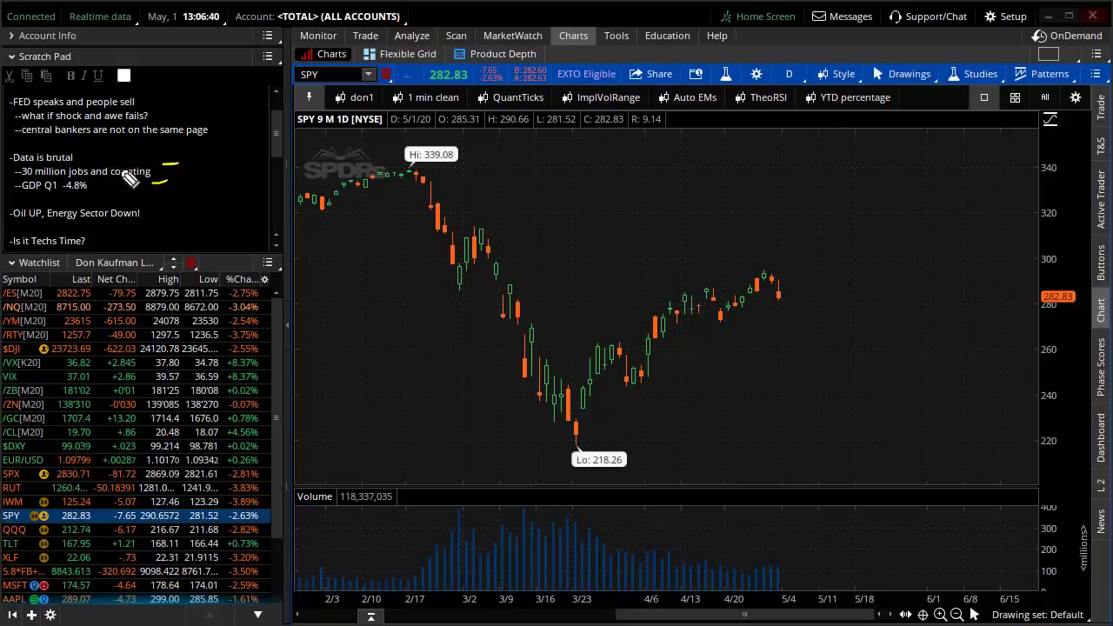
drag(154, 184, 167, 182)
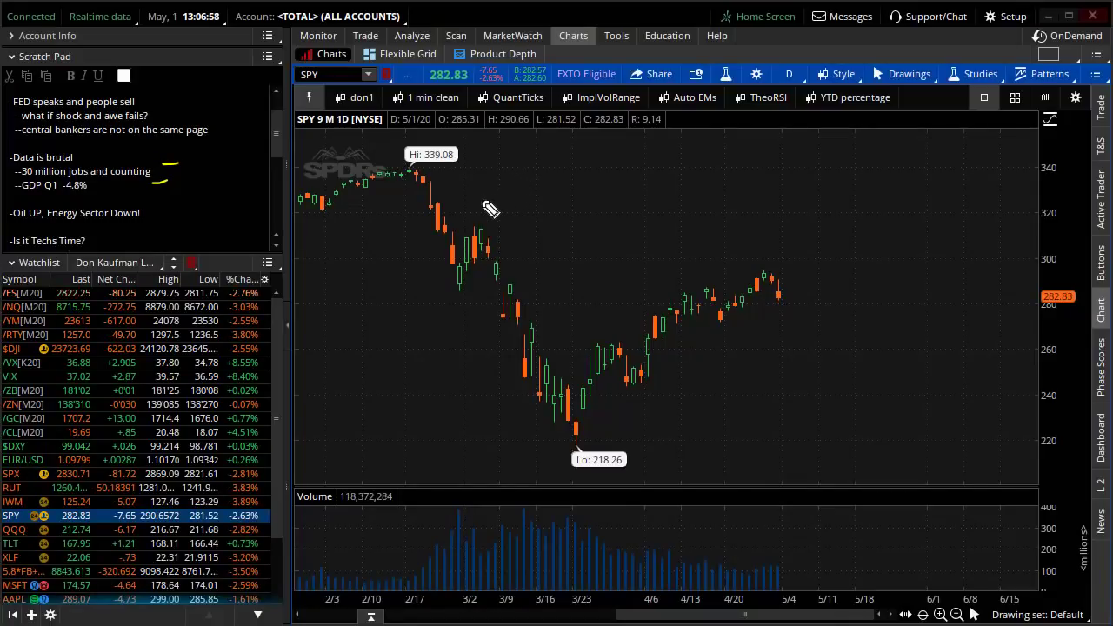
drag(28, 201, 87, 201)
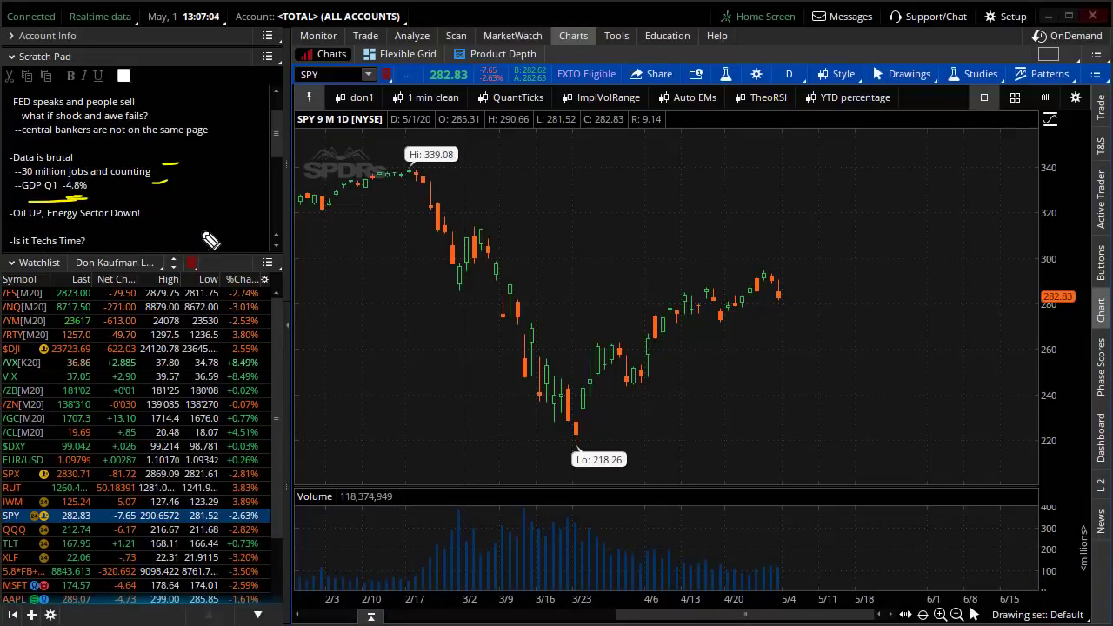
drag(103, 186, 115, 186)
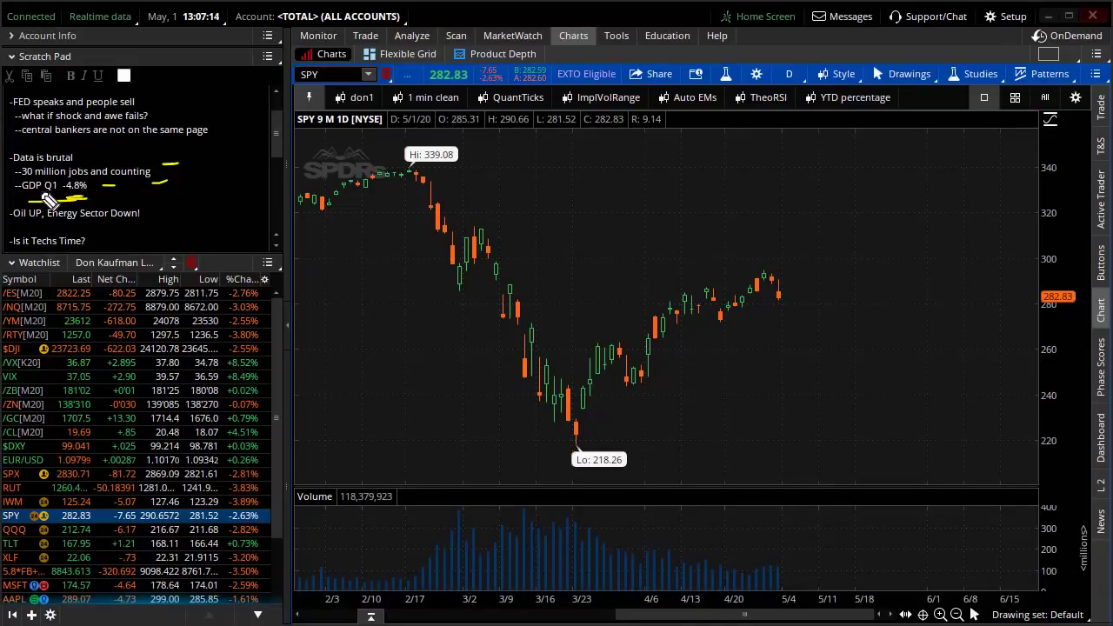
drag(42, 199, 90, 199)
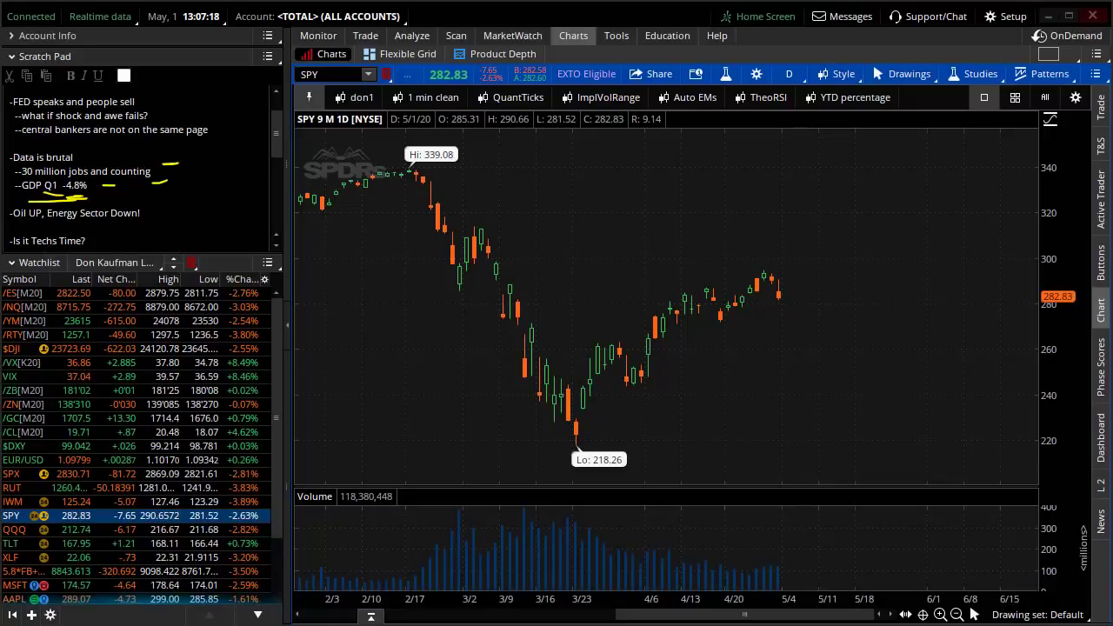
key(Escape)
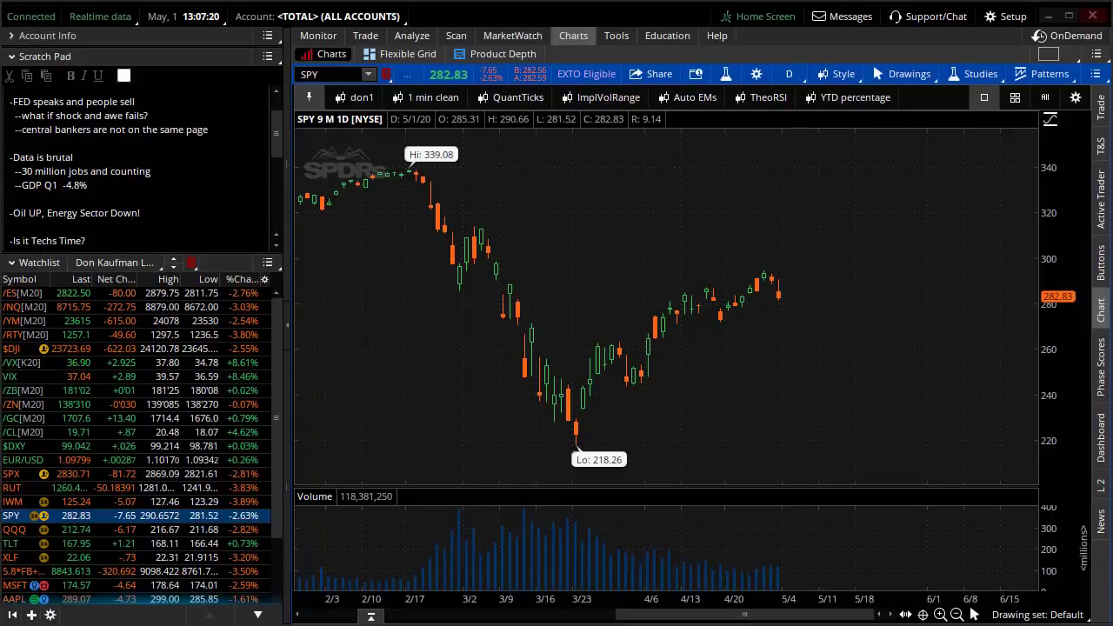
scroll(172, 159, down, 1)
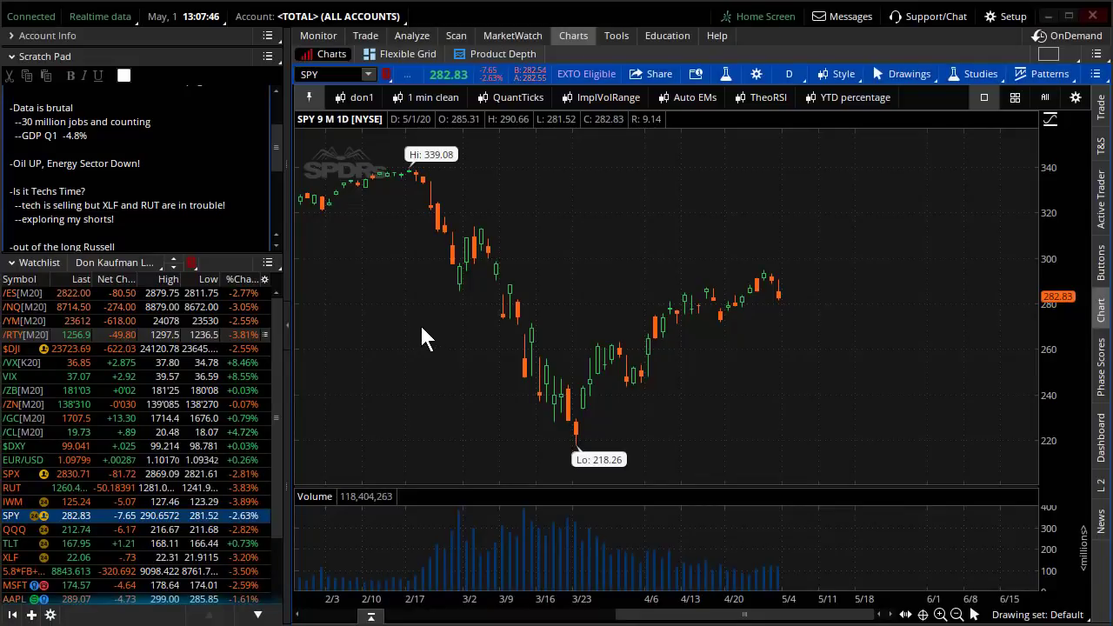
Show the S&P 100 Index Watch visualization, toggle the side panels, and enlarge the watchlist.
mouse_move(520, 36)
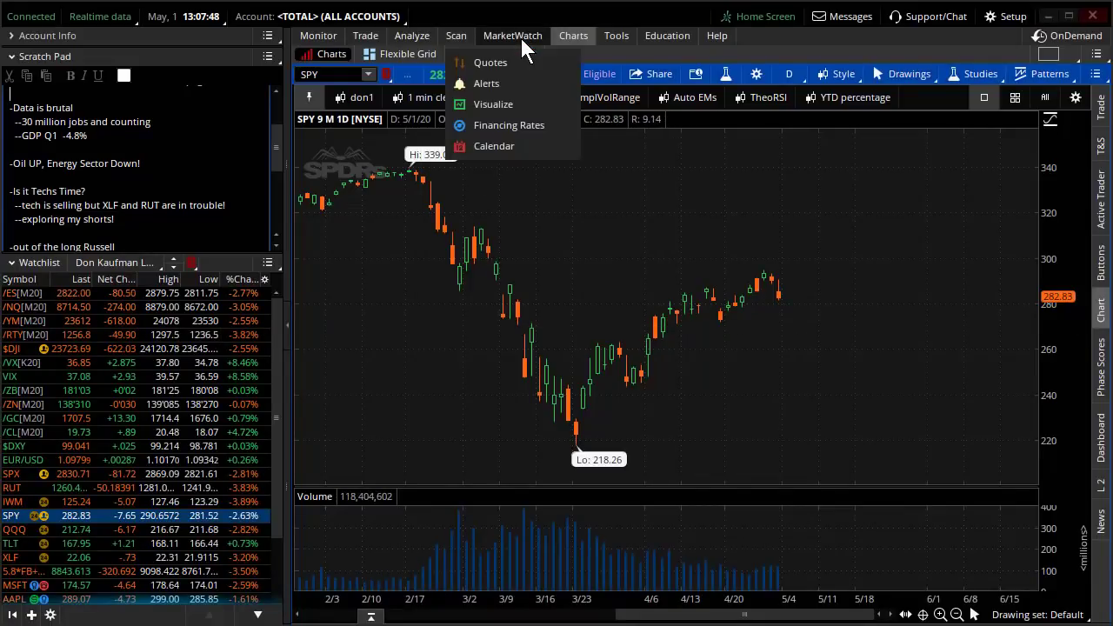
click(502, 103)
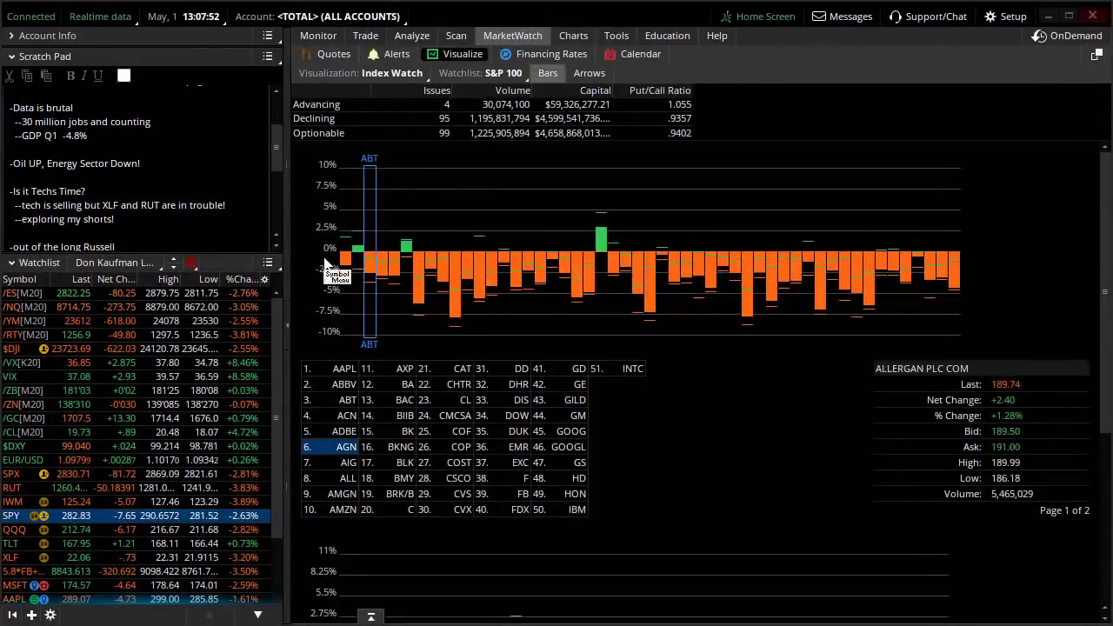
click(285, 316)
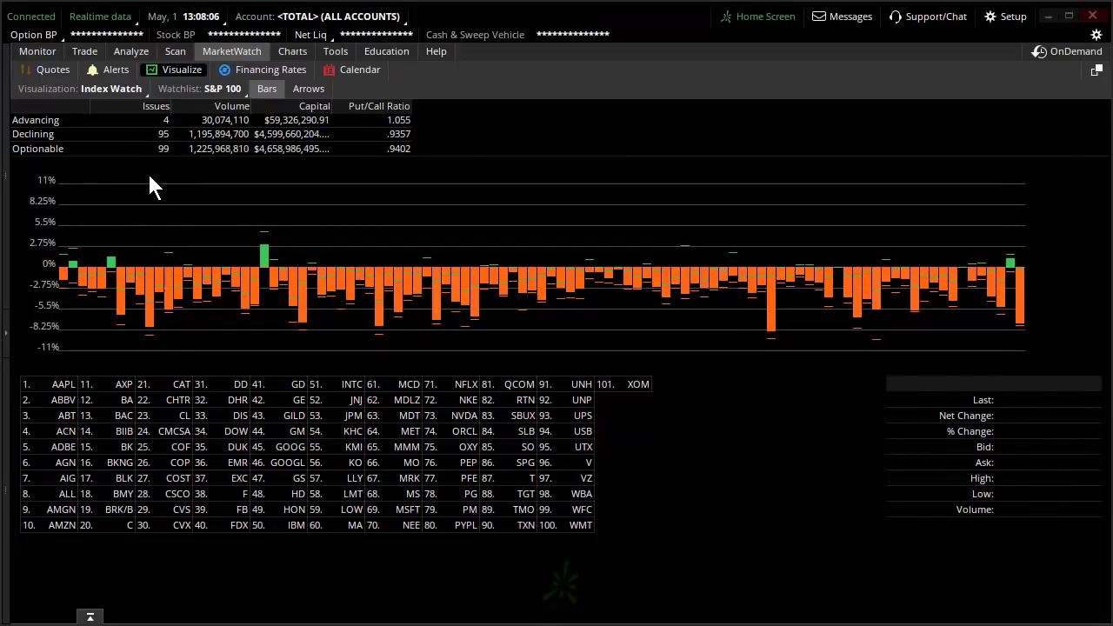
click(8, 341)
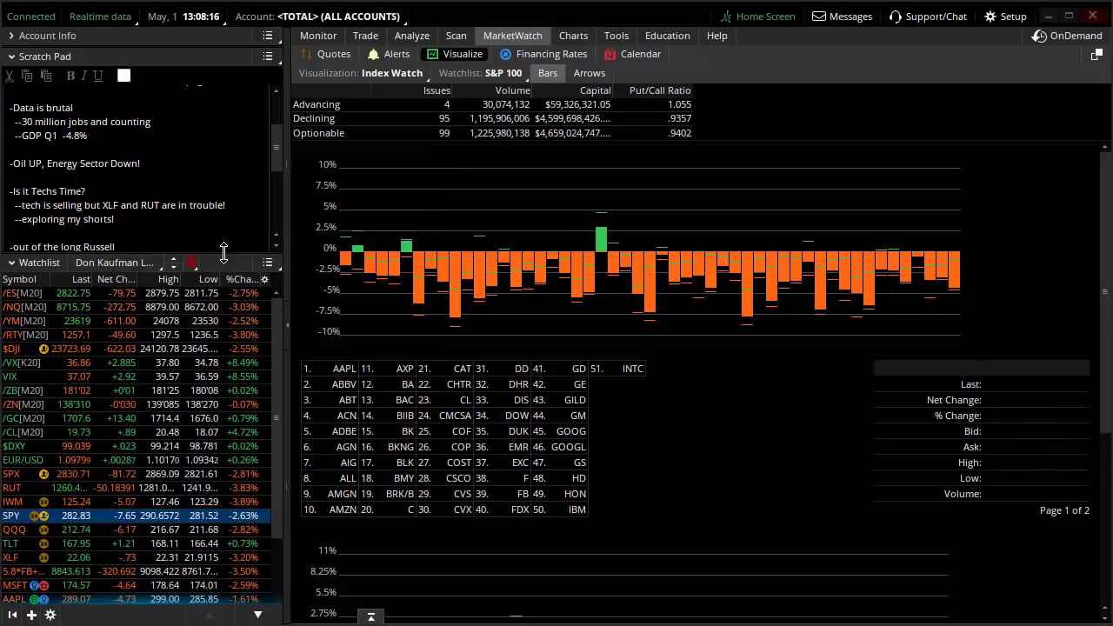
drag(217, 252, 160, 162)
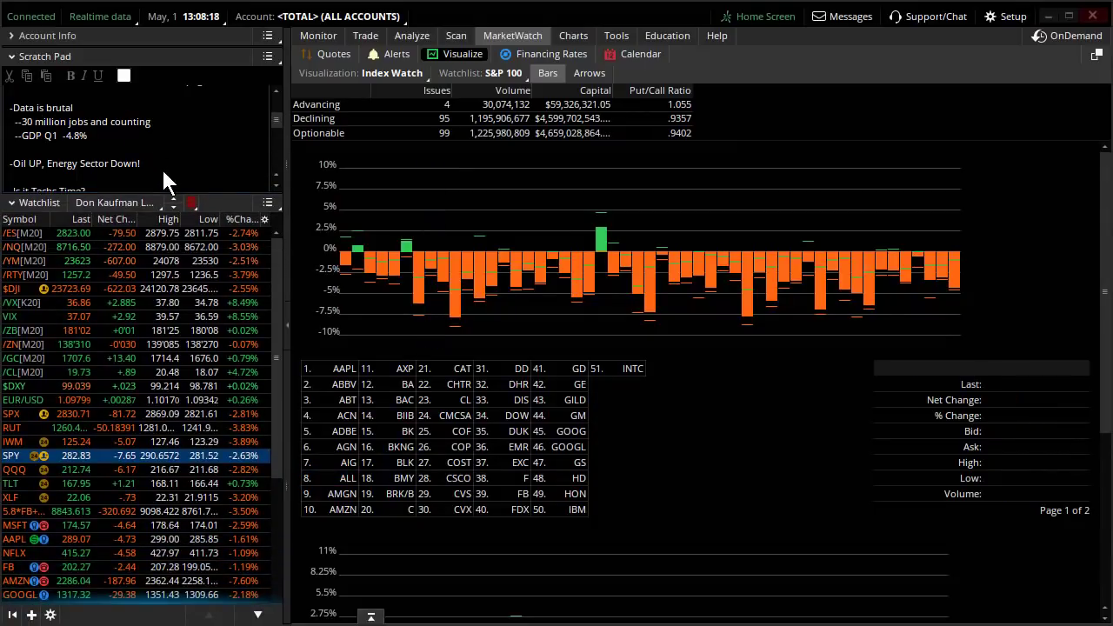
Chart the /CL crude oil futures contract and zoom its chart.
click(170, 371)
click(582, 36)
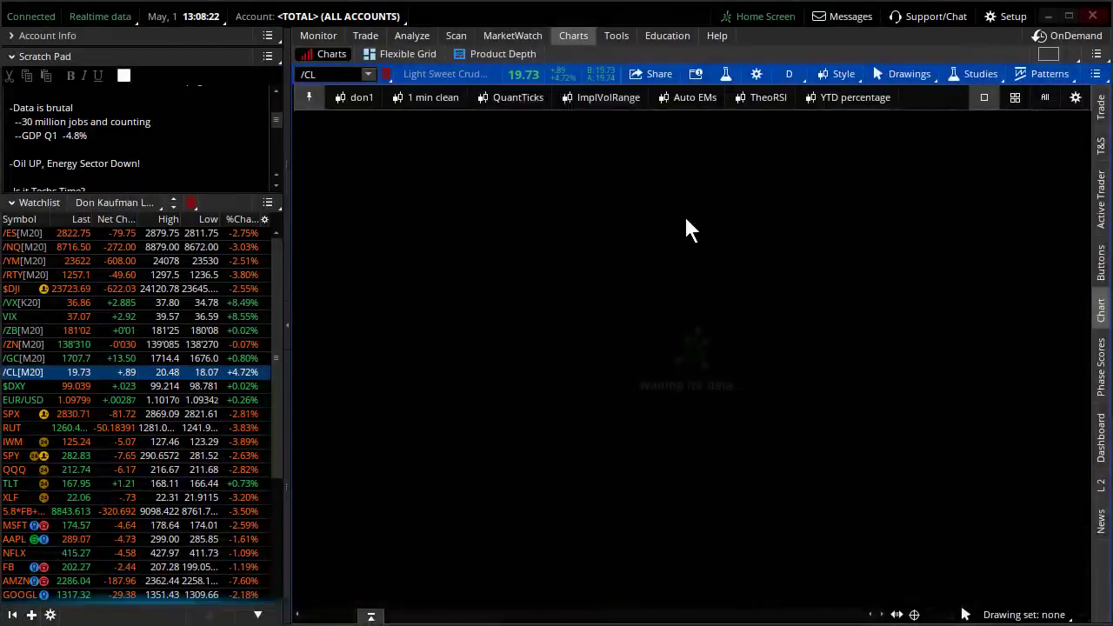
scroll(567, 423, up, 5)
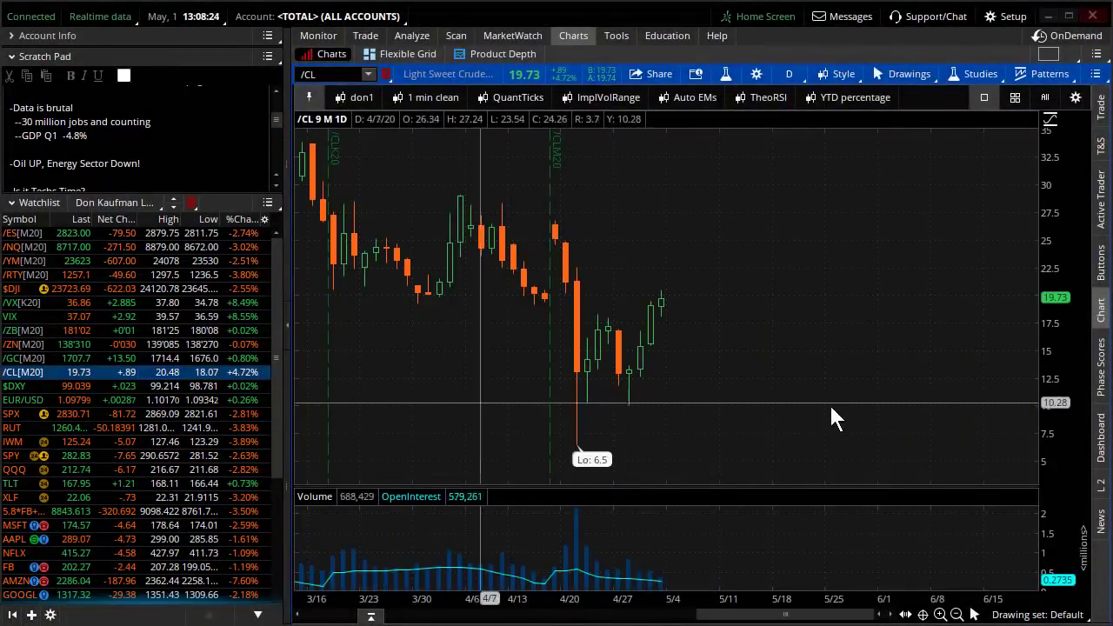
scroll(526, 420, up, 3)
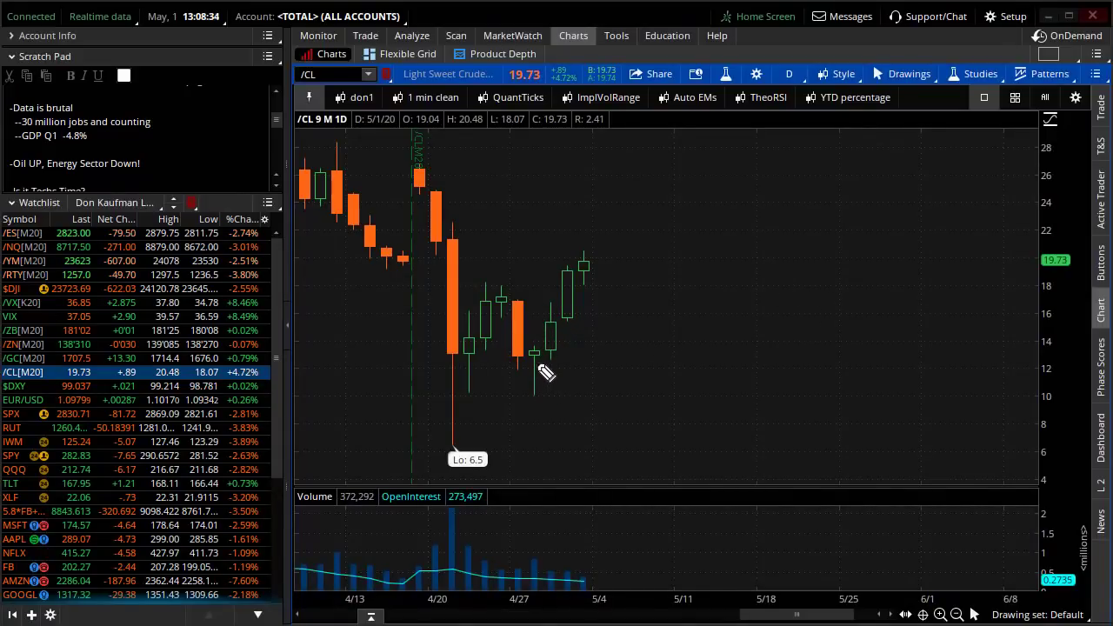
Sketch the /CL rebound from the late-April low, erase it, then chart XLE.
mouse_move(536, 371)
mouse_down()
mouse_move(557, 252)
mouse_move(634, 250)
mouse_up()
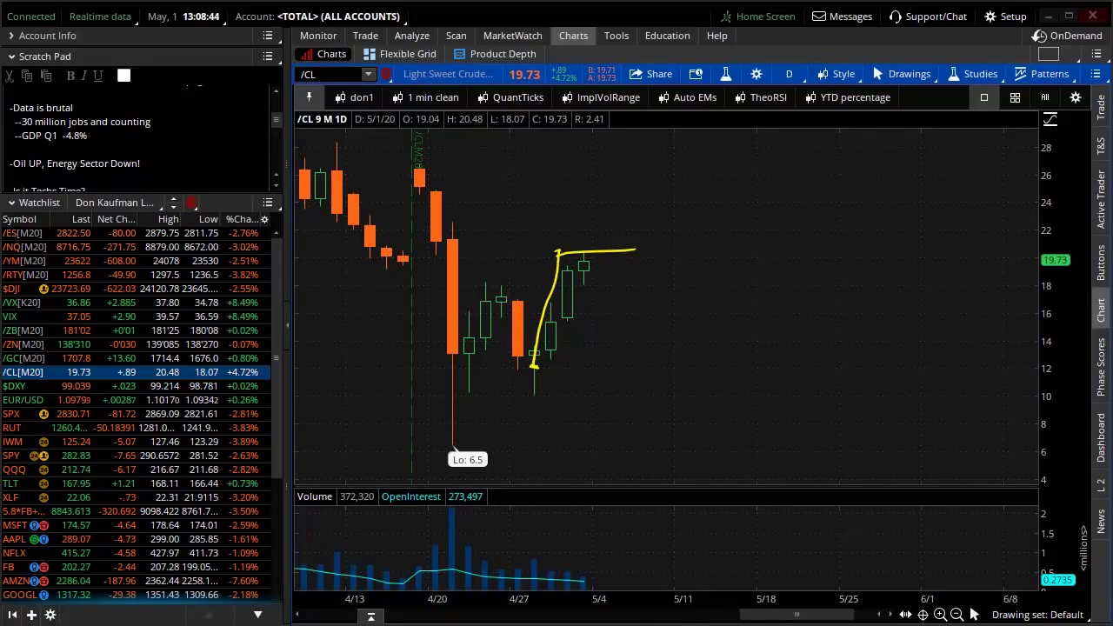
key(Escape)
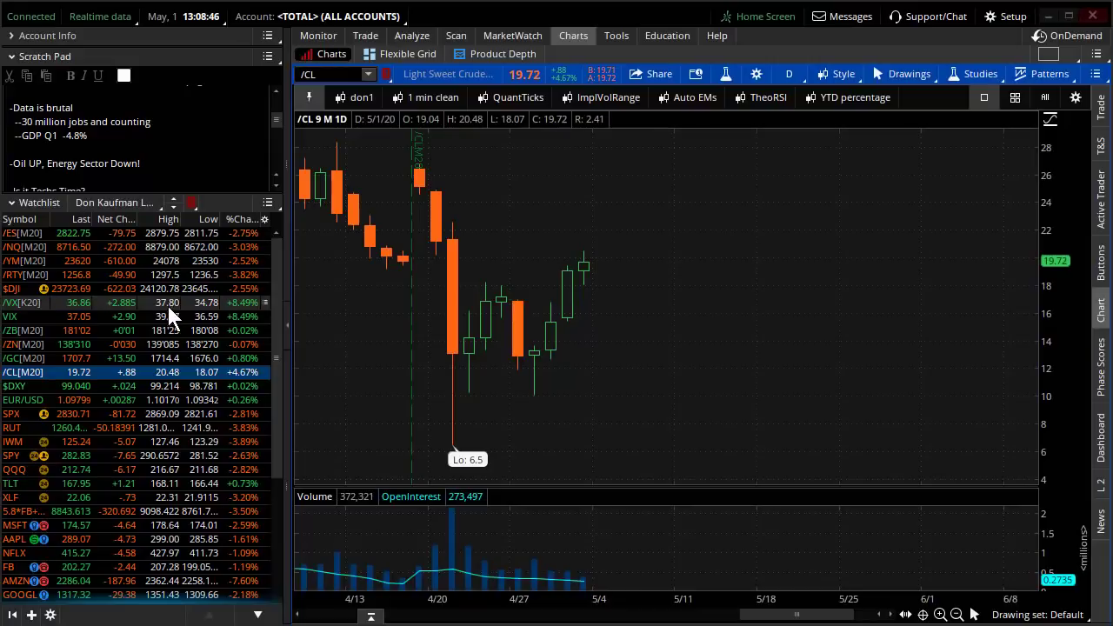
scroll(270, 487, down, 4)
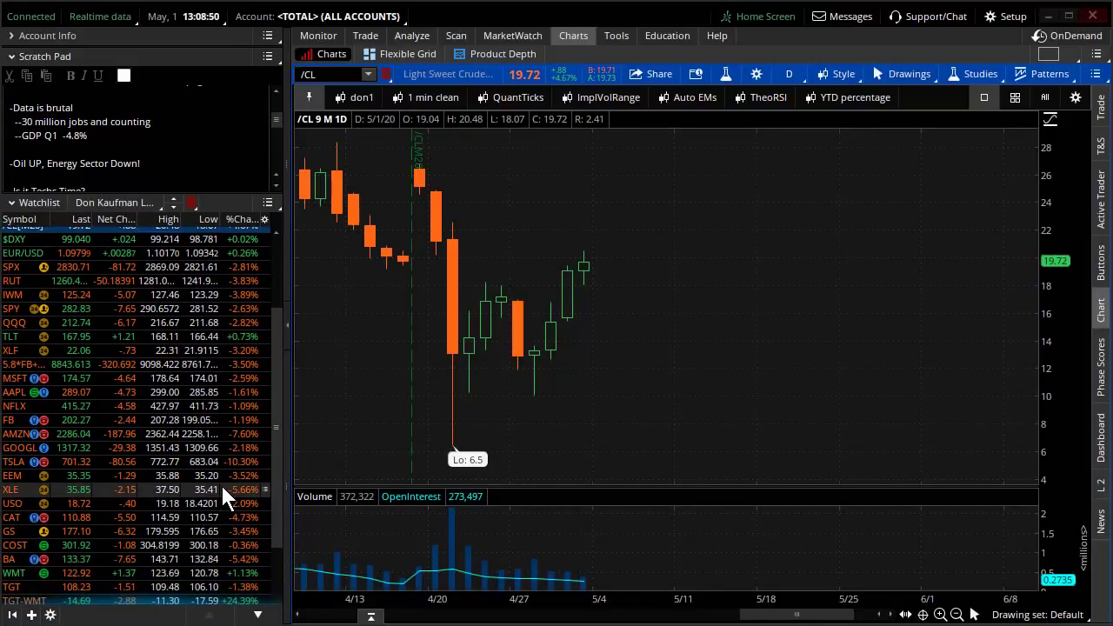
click(221, 484)
Autoarrange XLE, switch it to year-to-date percentage, then Autozoom to fit the whole range.
scroll(818, 372, up, 5)
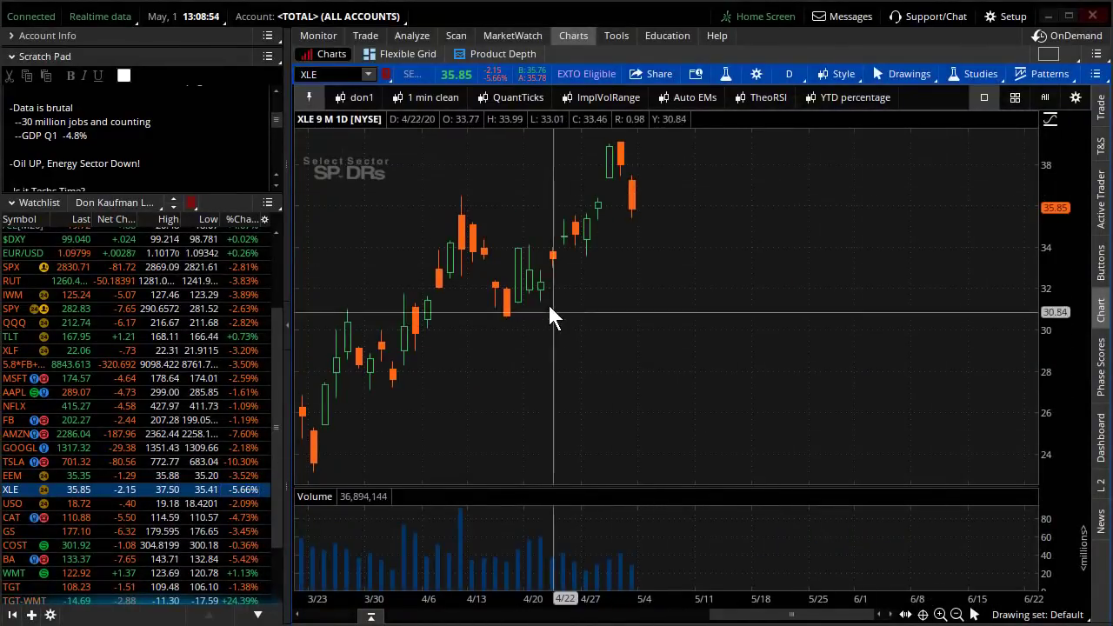
right_click(723, 320)
click(809, 264)
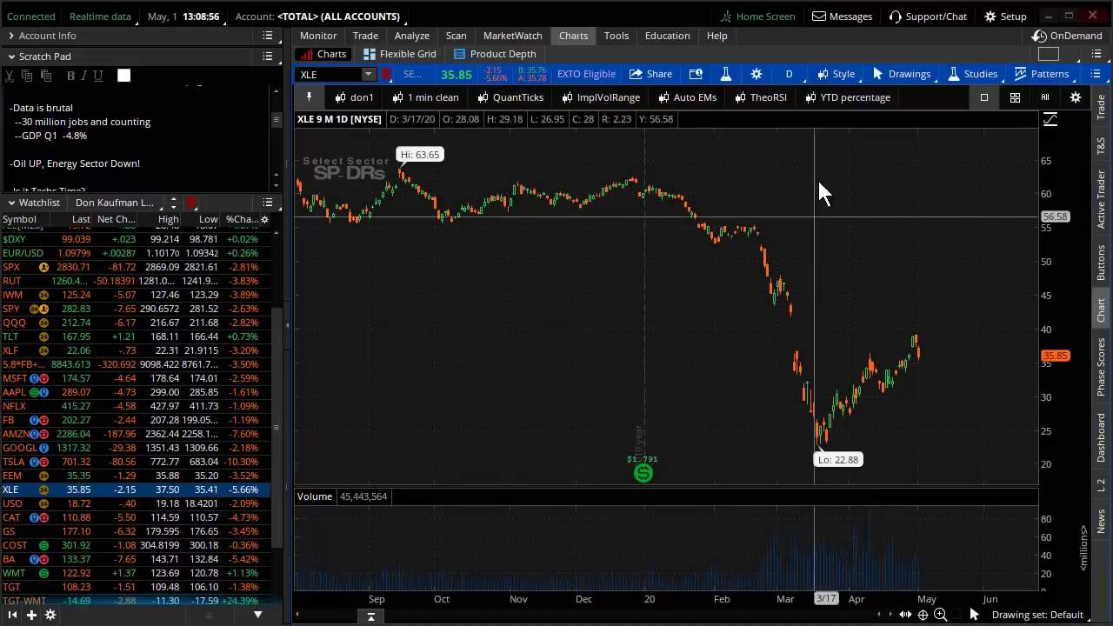
click(836, 100)
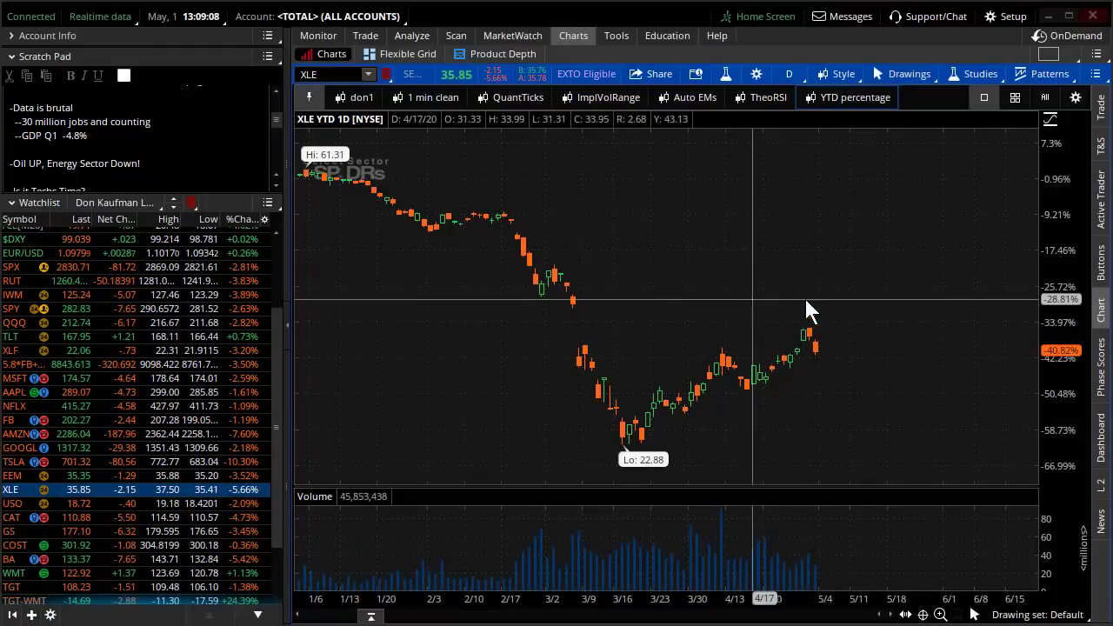
scroll(904, 301, up, 5)
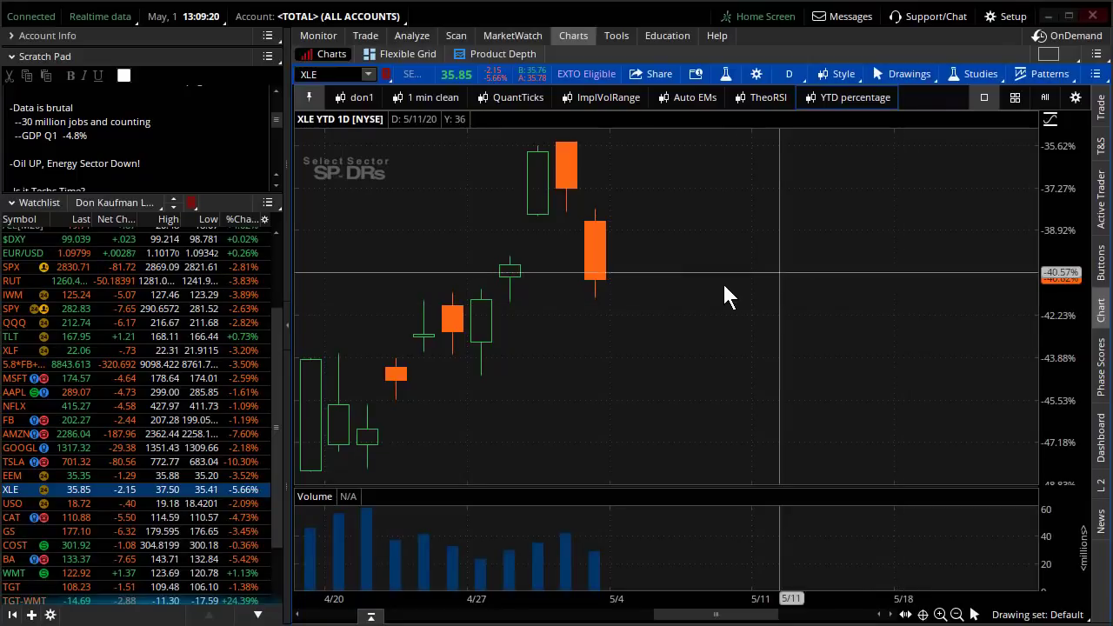
right_click(788, 282)
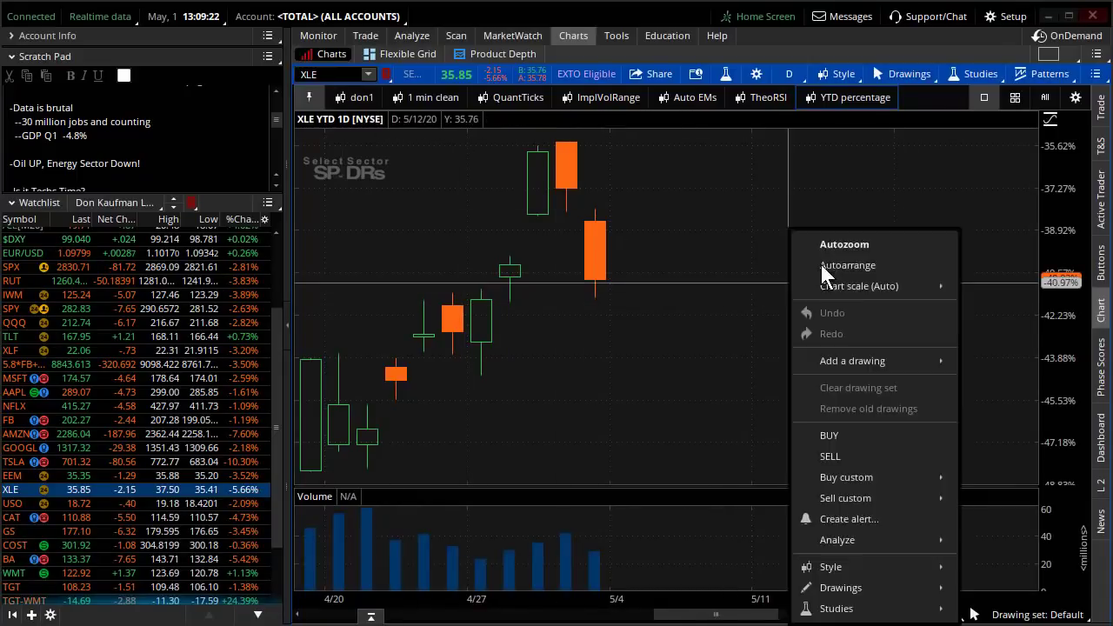
click(839, 242)
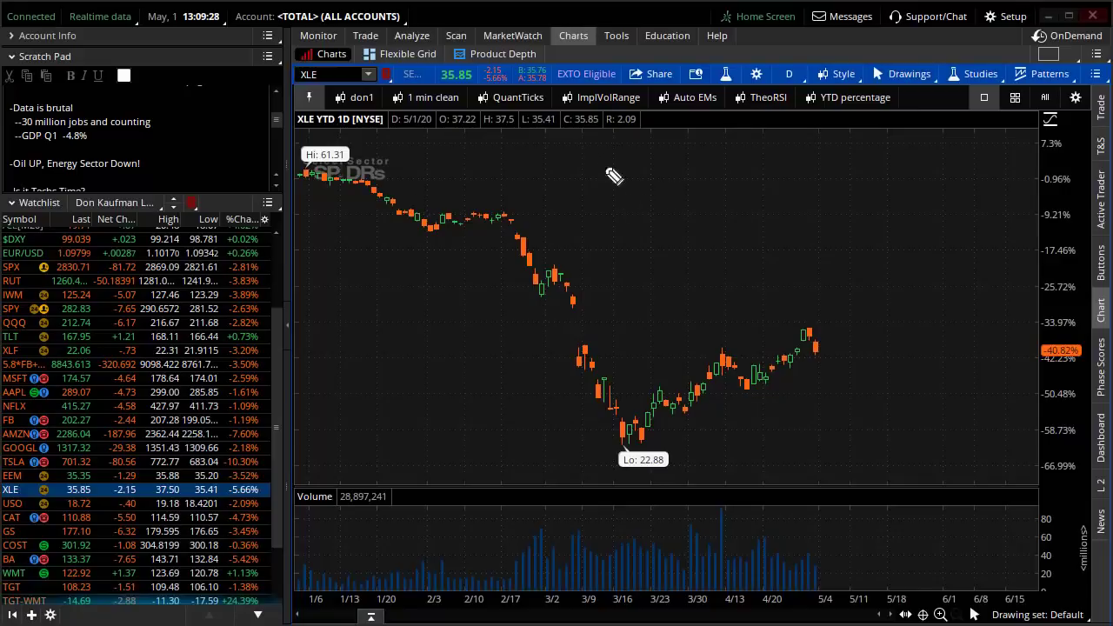
Annotate the XLE ticker, an XOA note, a downward path and the 22.88 low, then clear.
mouse_move(284, 86)
mouse_down()
mouse_move(374, 51)
mouse_move(396, 103)
mouse_up()
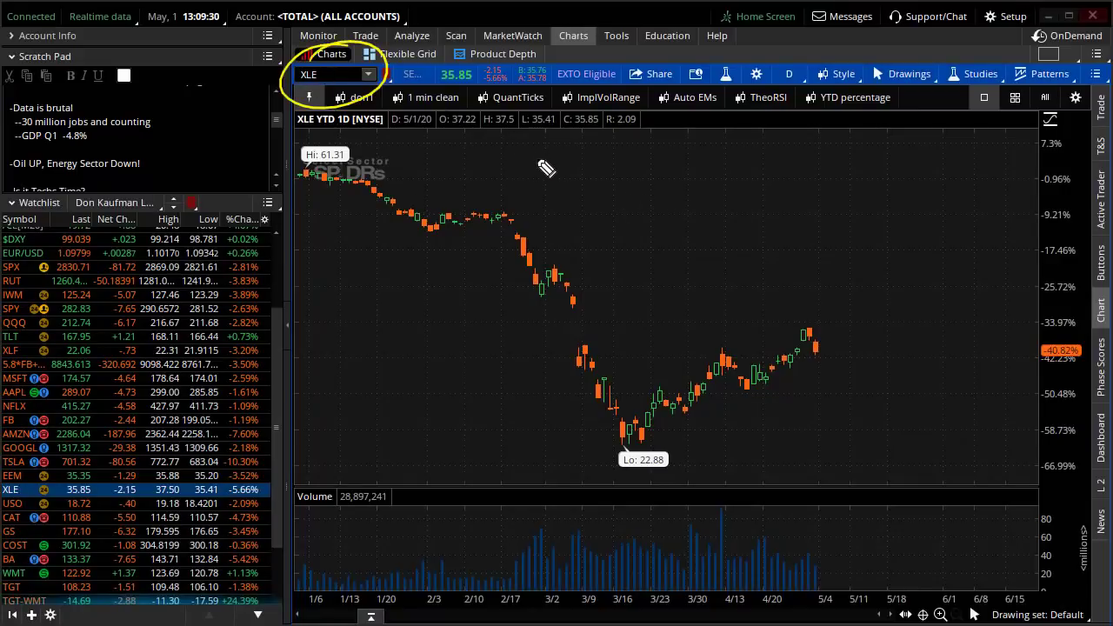
mouse_move(542, 148)
mouse_down()
mouse_move(574, 167)
mouse_move(543, 174)
mouse_up()
mouse_move(612, 150)
mouse_down()
mouse_move(642, 137)
mouse_move(652, 162)
mouse_up()
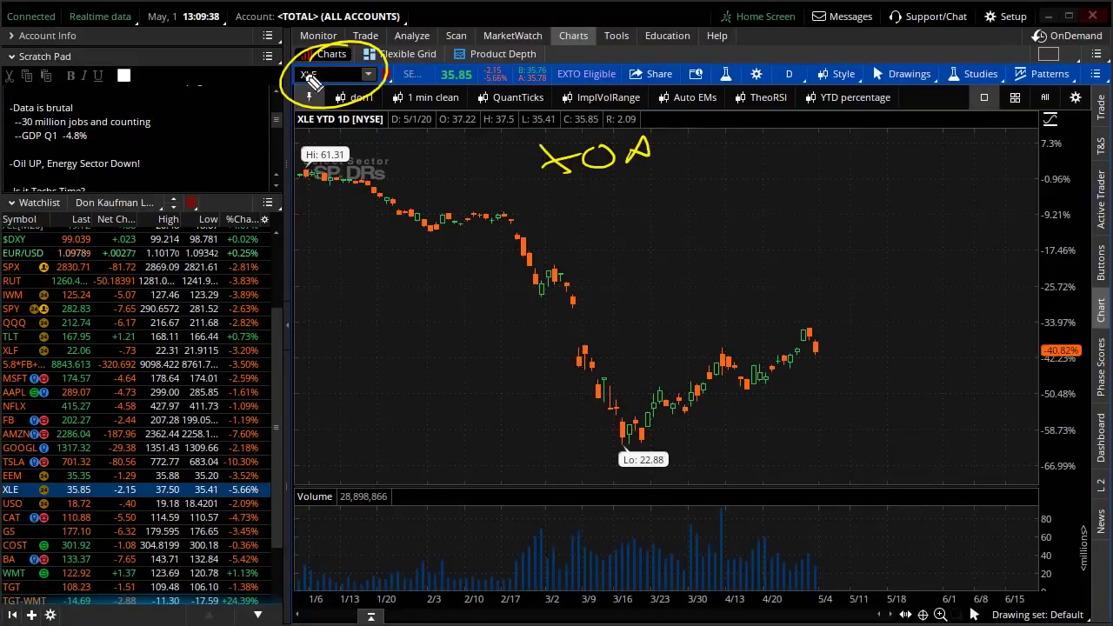
drag(557, 186, 675, 164)
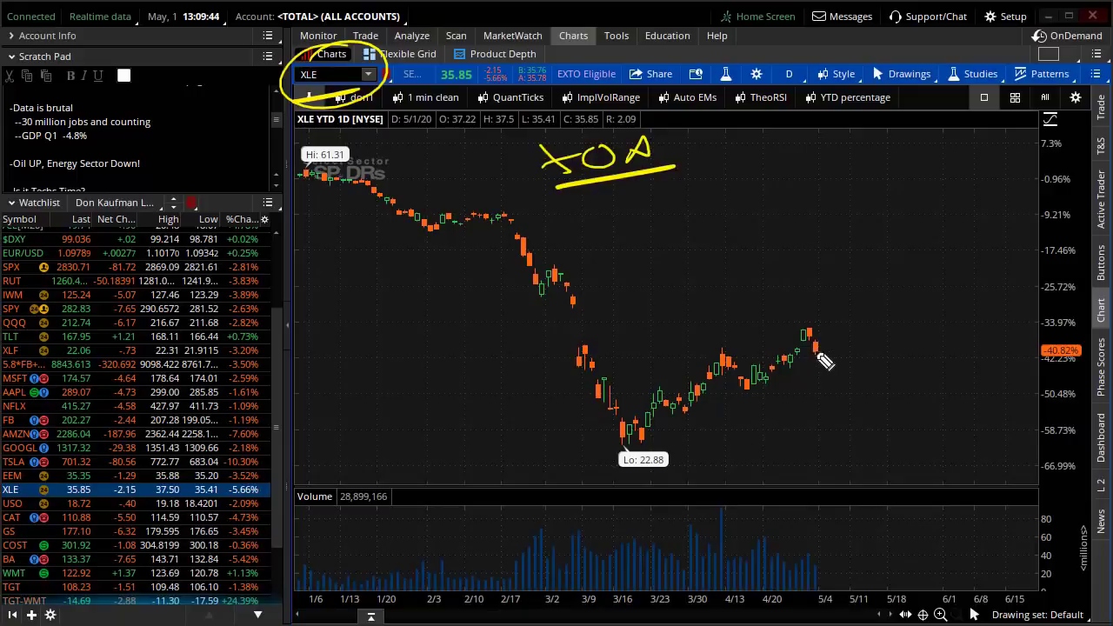
drag(816, 350, 848, 477)
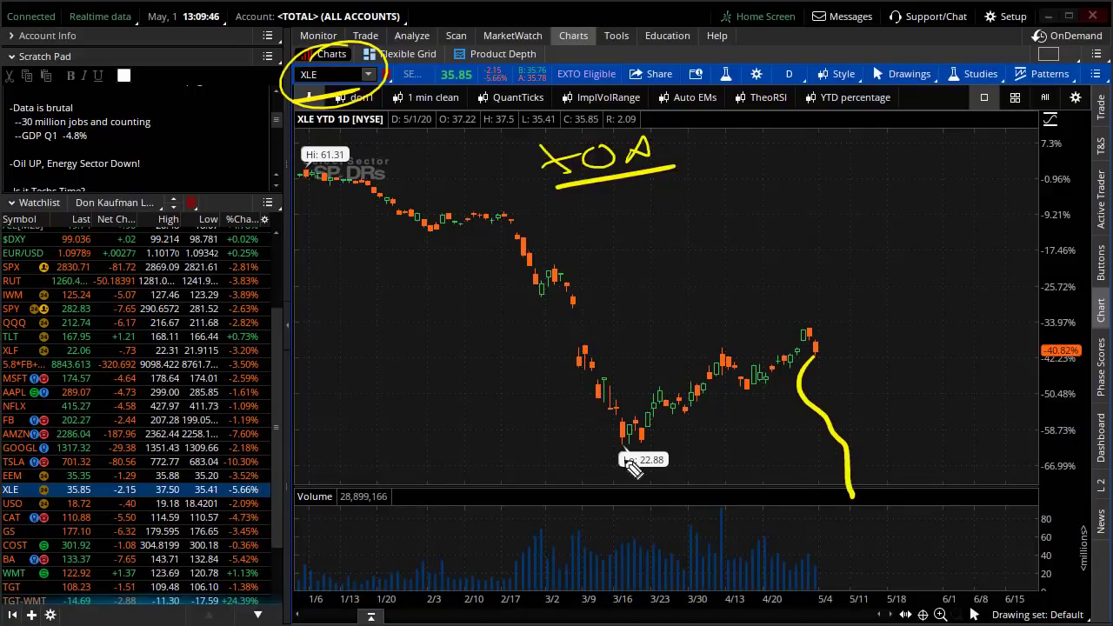
drag(610, 449, 692, 450)
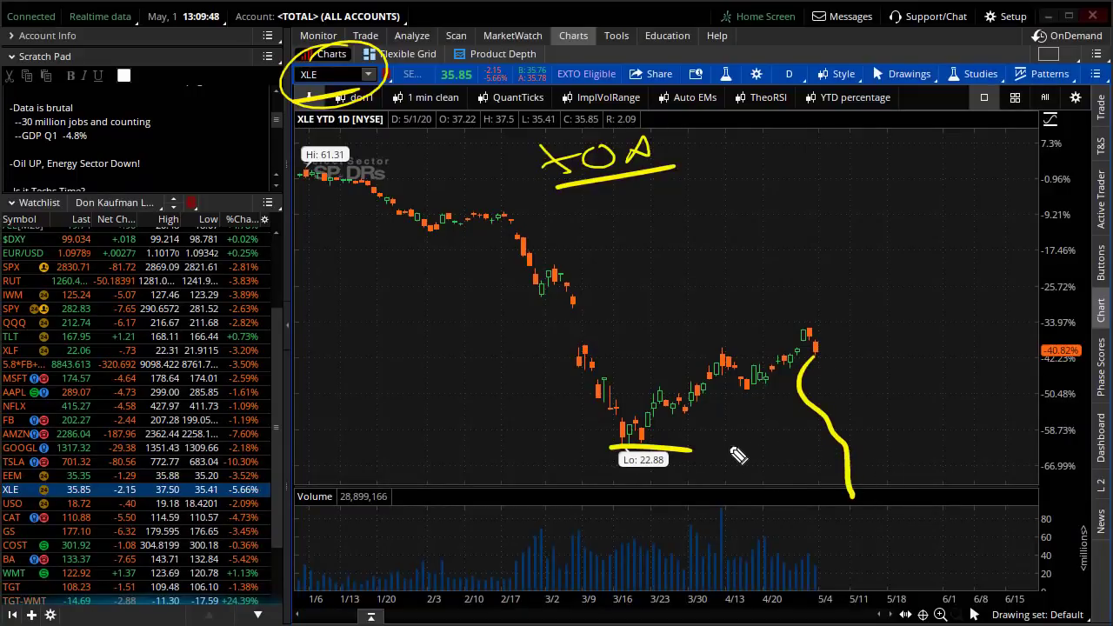
key(Escape)
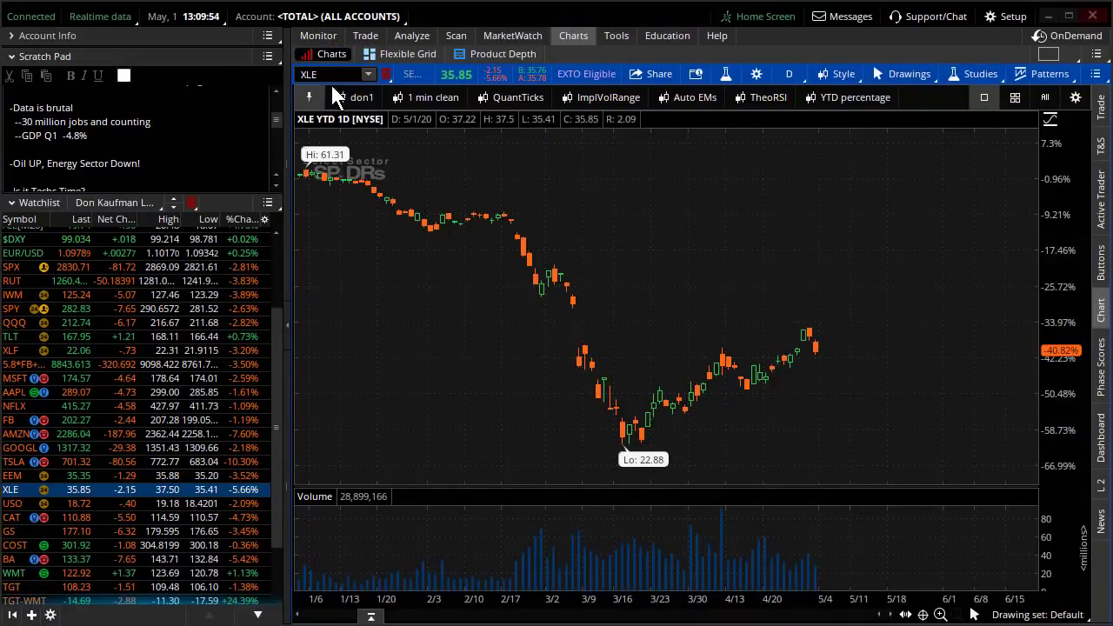
Show XLE over nine months of daily candles with the don1 preset.
click(360, 94)
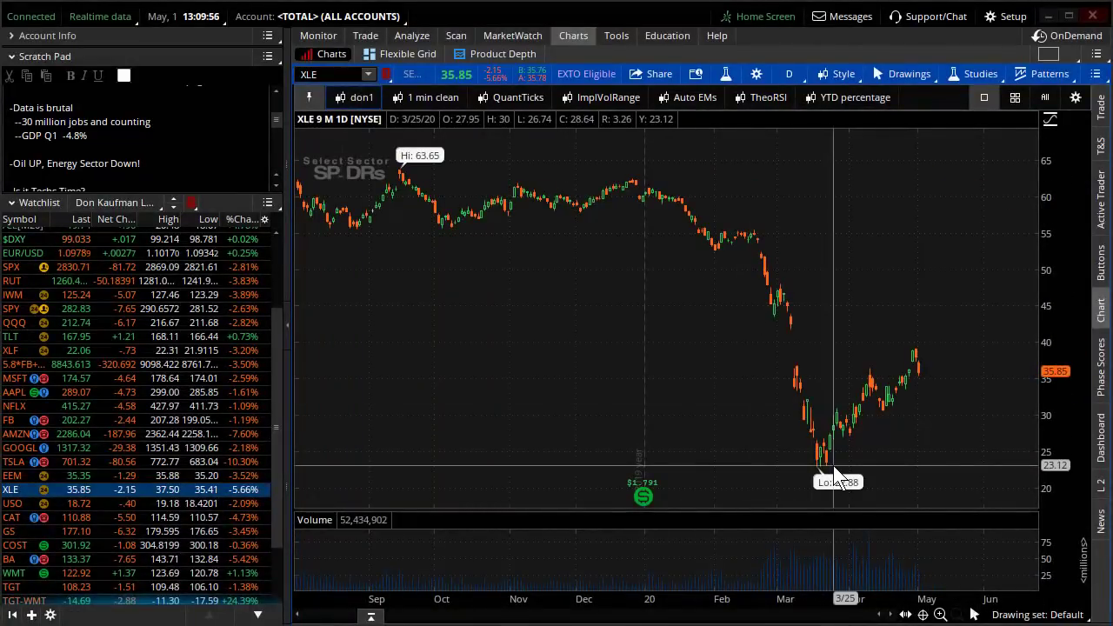
scroll(192, 165, down, 1)
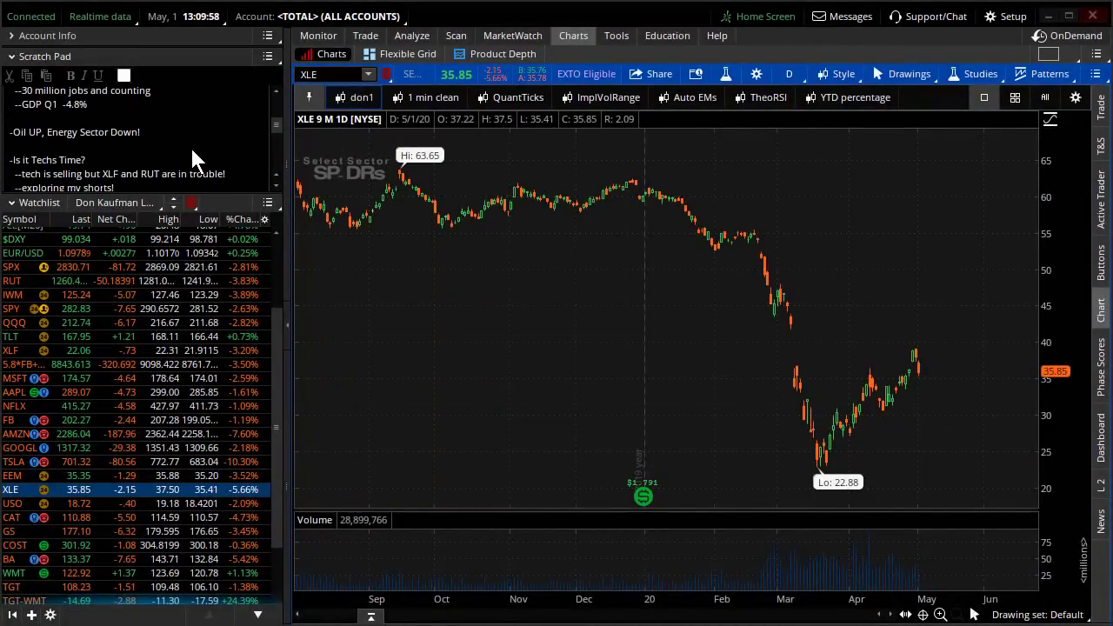
scroll(195, 150, down, 1)
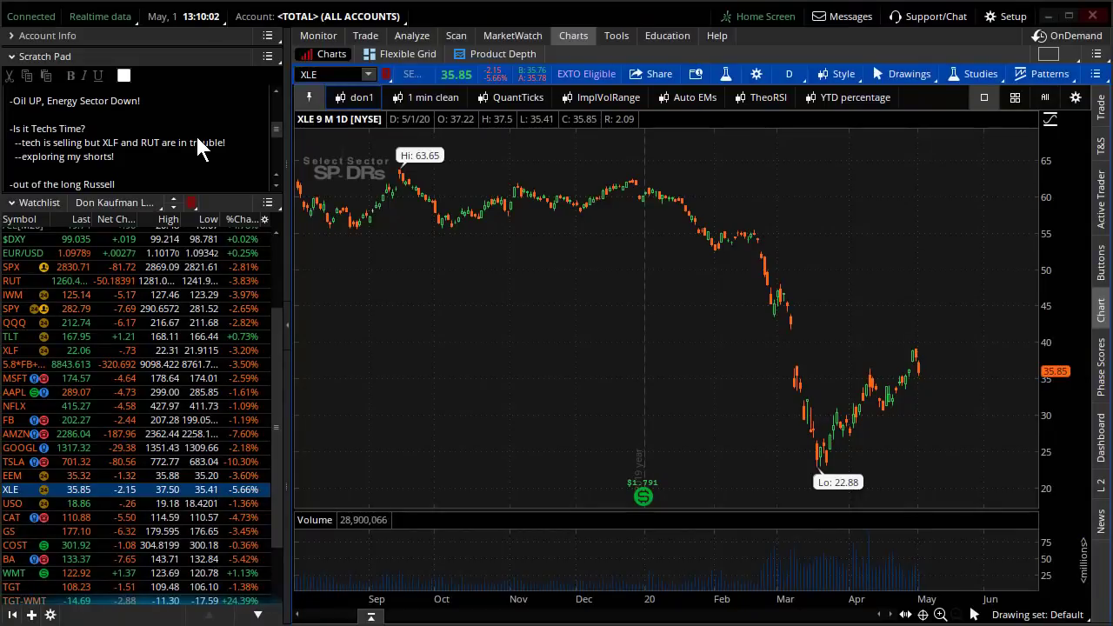
Chart the 5.8*FB composite year-to-date in percent and drag the Scratch Pad divider down.
click(180, 365)
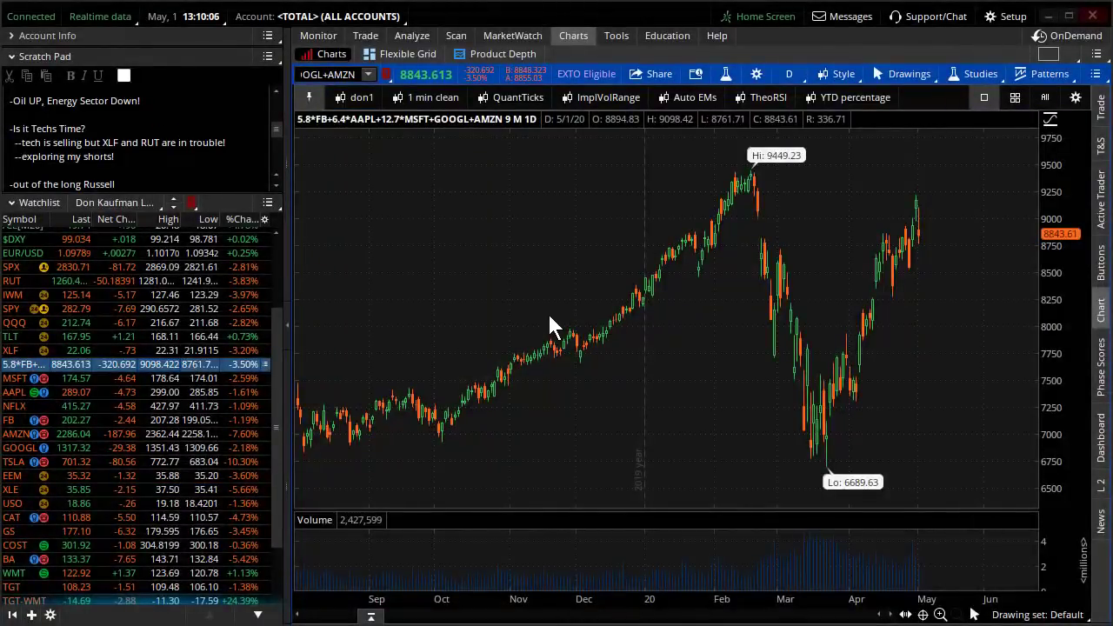
click(838, 94)
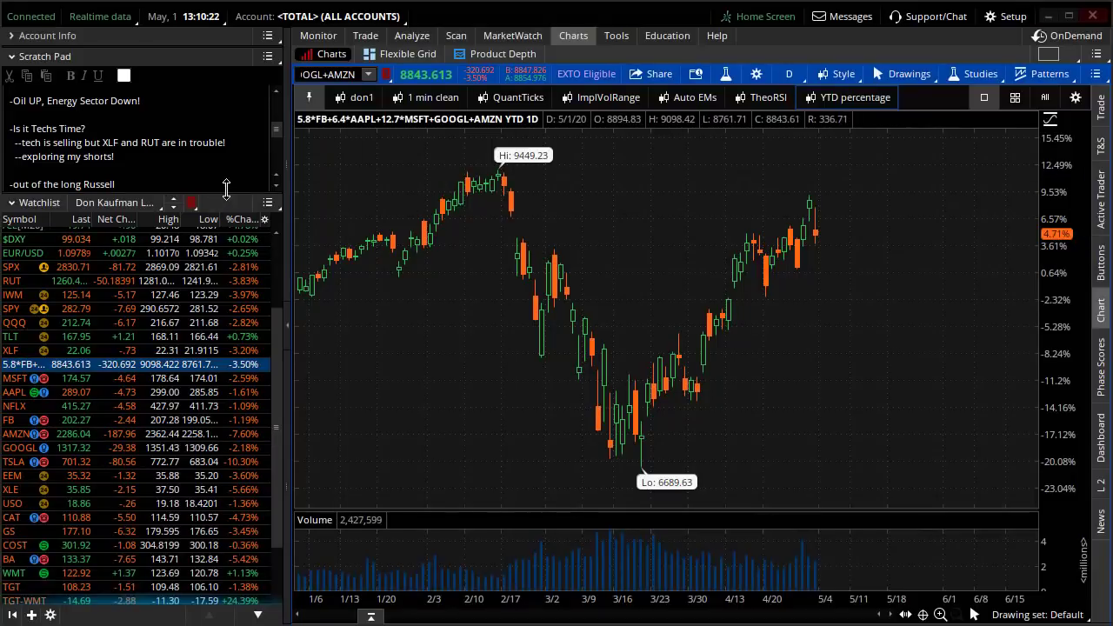
drag(227, 188, 227, 309)
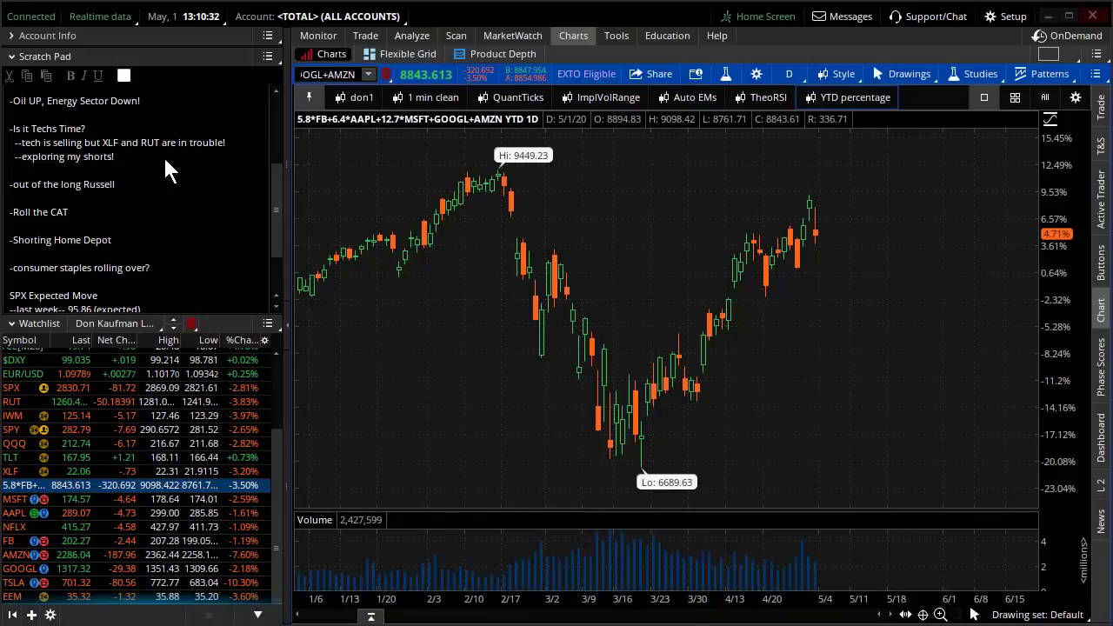
scroll(215, 444, up, 3)
scroll(222, 450, up, 1)
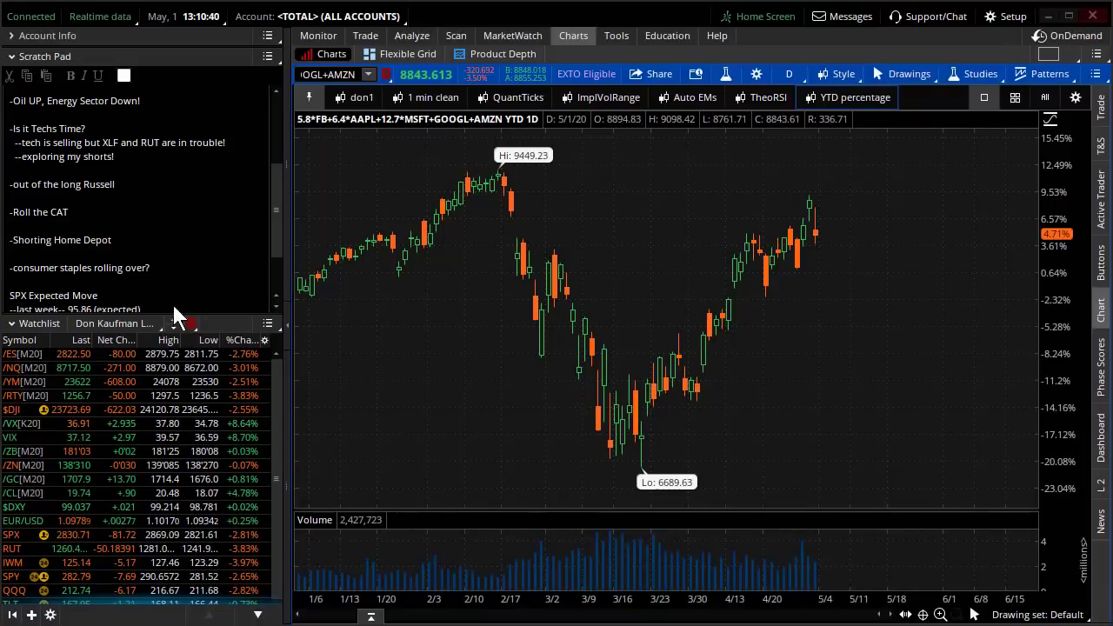
scroll(207, 464, down, 3)
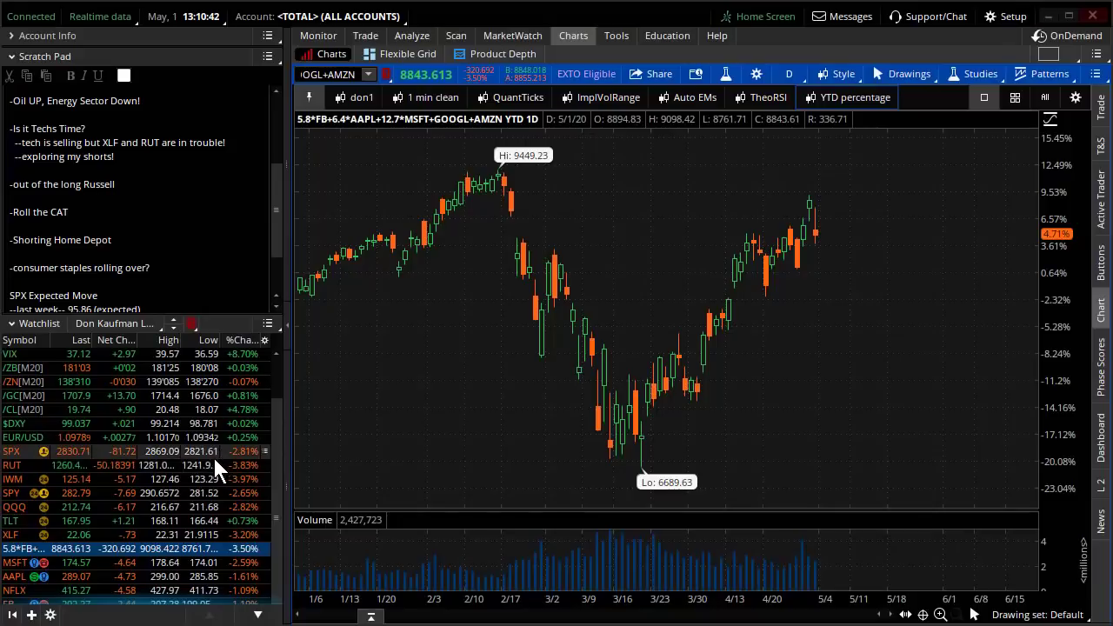
scroll(213, 456, down, 2)
Chart MSFT nine-month daily zoomed from April, then FB zoomed to its last few weeks.
click(168, 475)
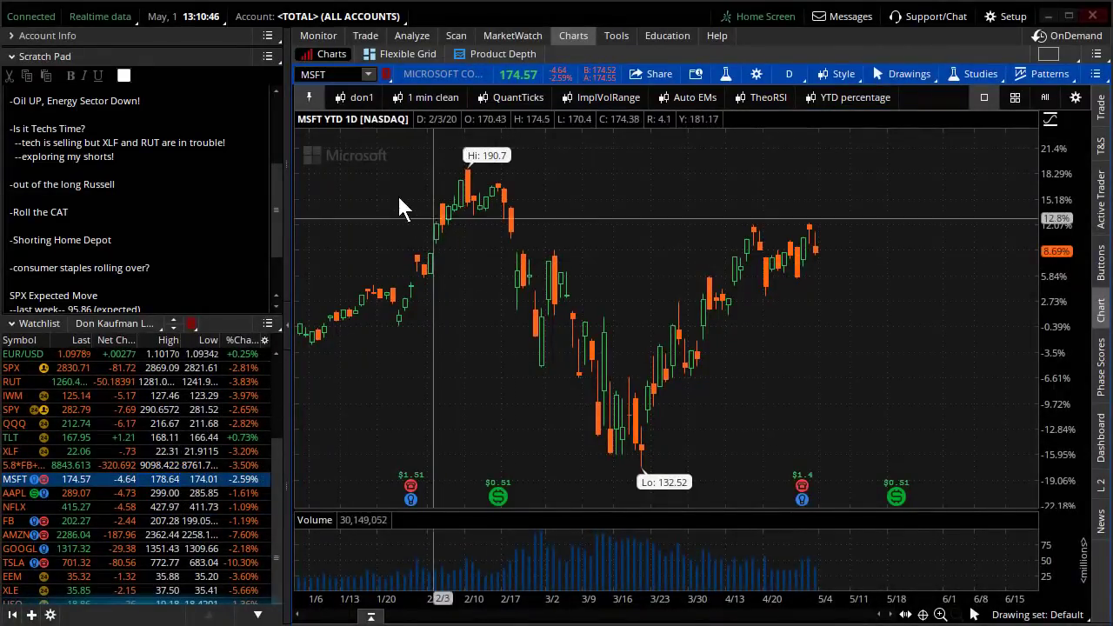
click(375, 94)
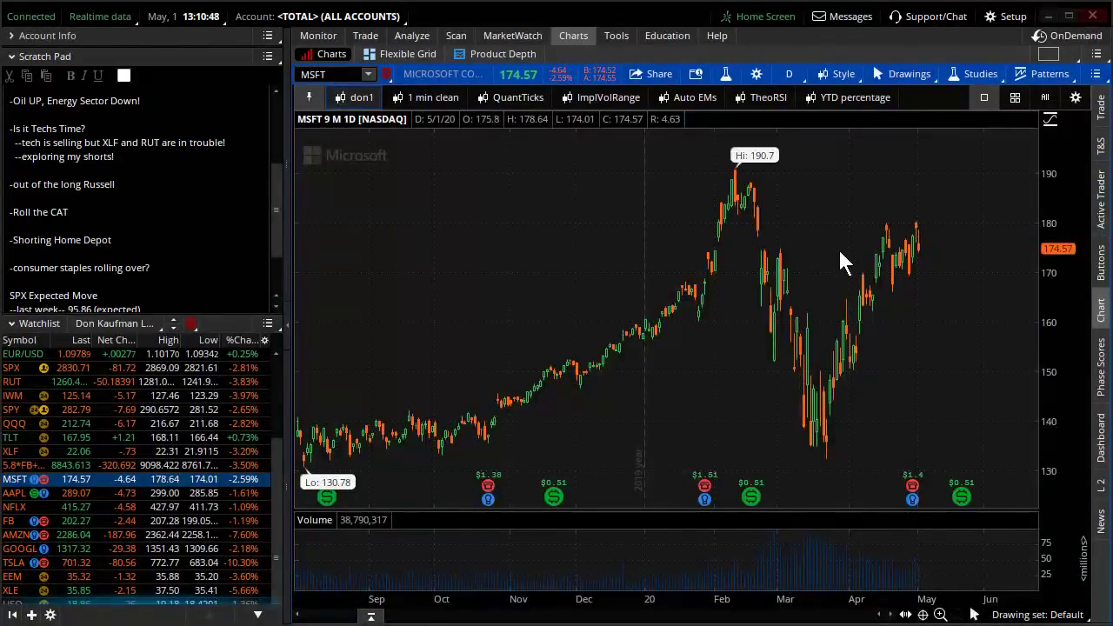
drag(842, 252, 1033, 250)
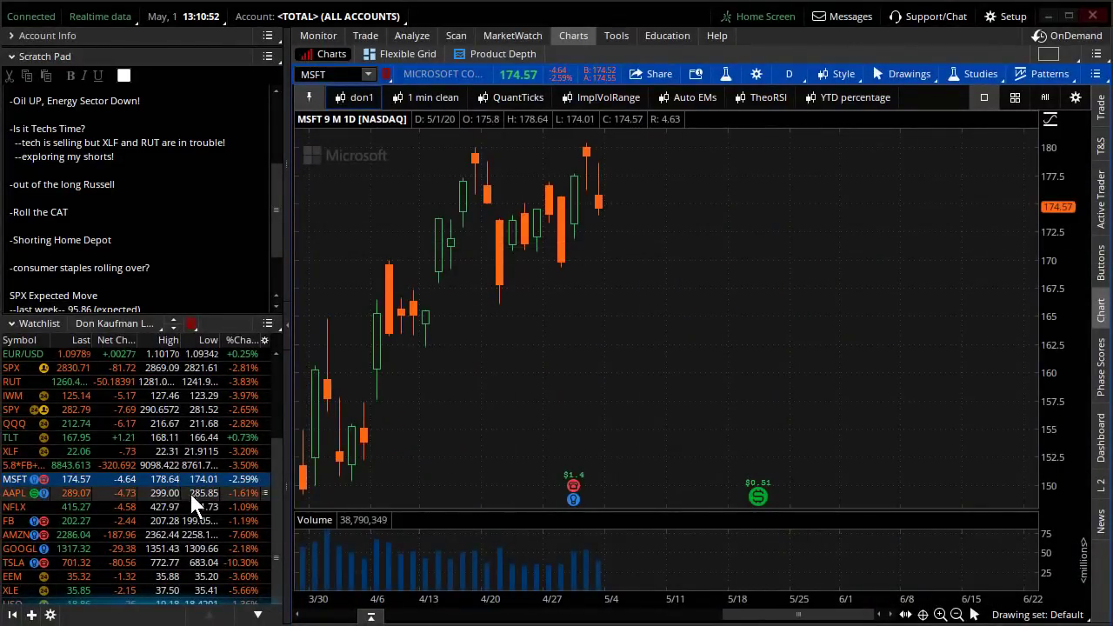
click(177, 522)
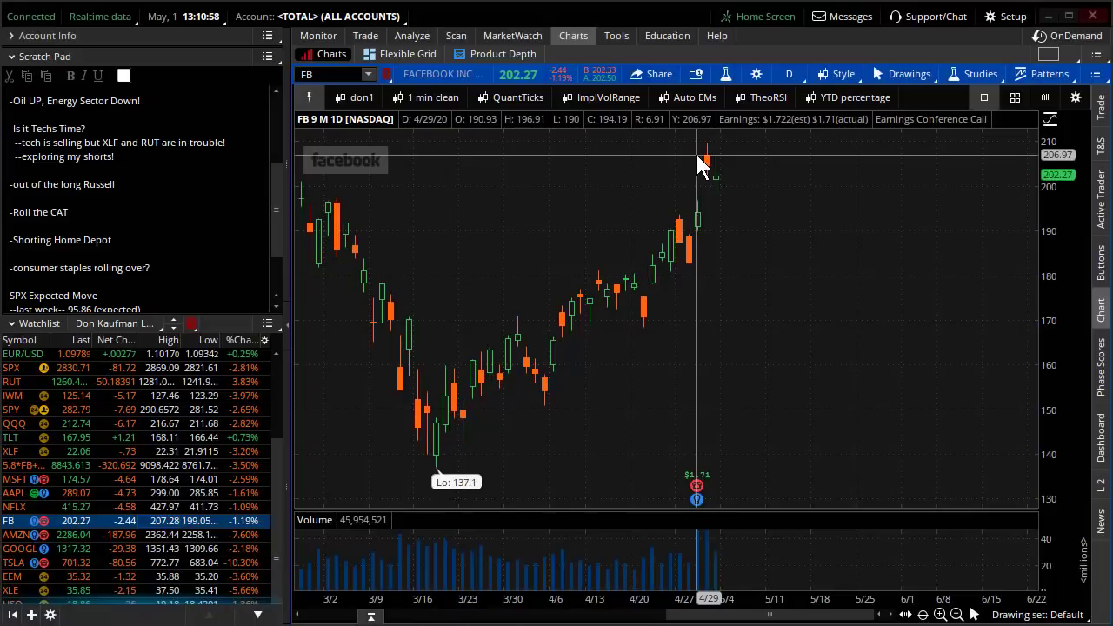
drag(621, 176, 813, 172)
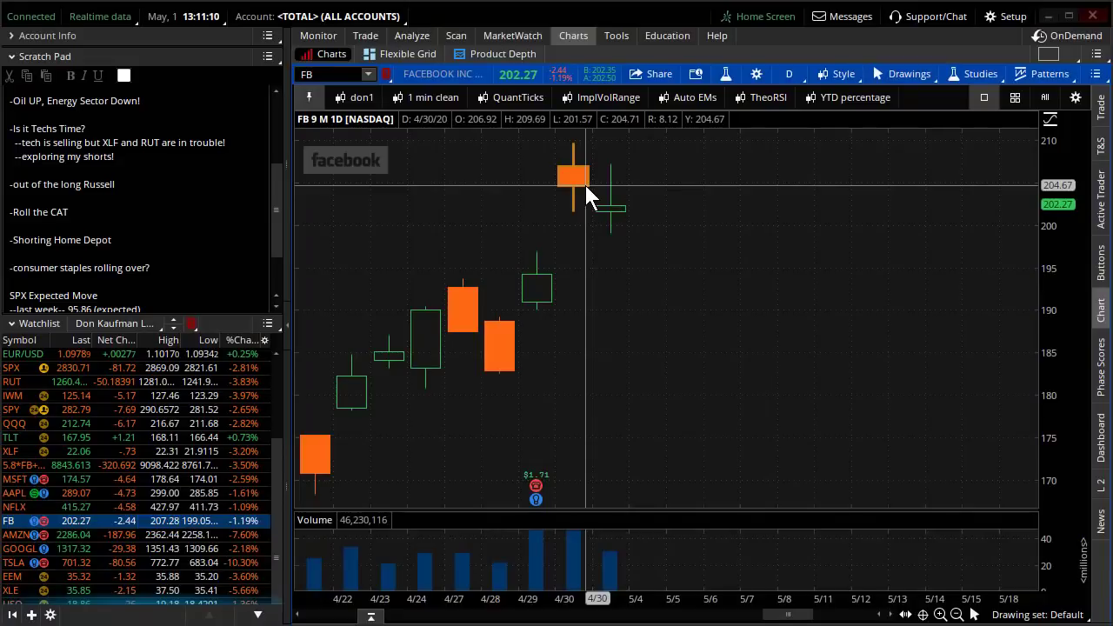
Chart Intel (INTC) zoomed from late March, then return to the 5.8*FB+6.4*AAPL+12.7*MSFT+GOOGL+AMZN composite.
click(323, 74)
text(INTC)
key(Return)
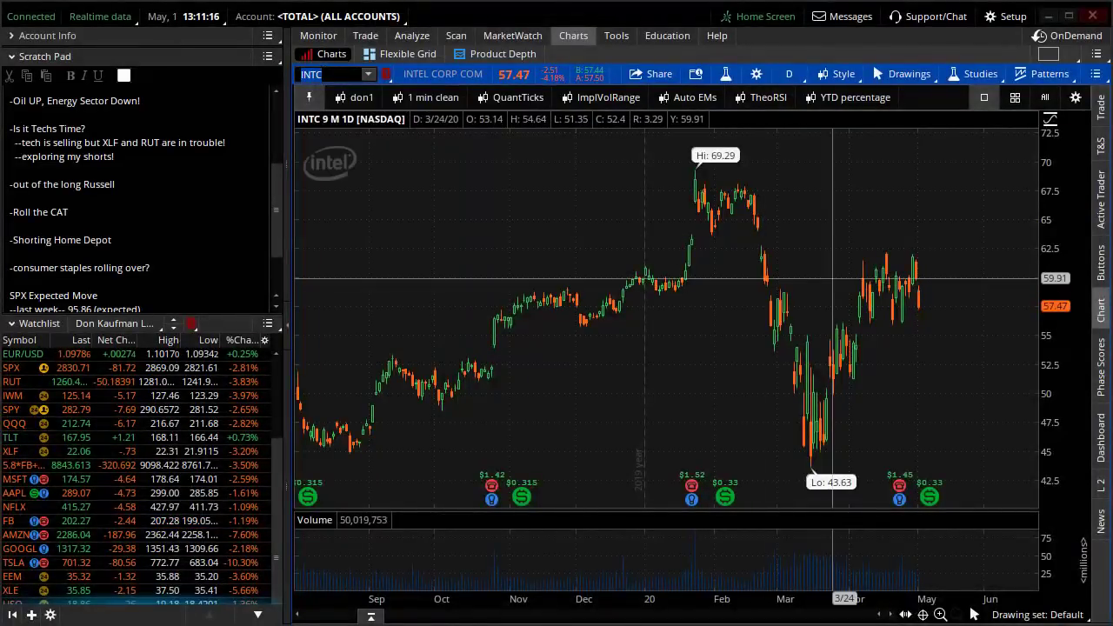
drag(805, 313, 1036, 313)
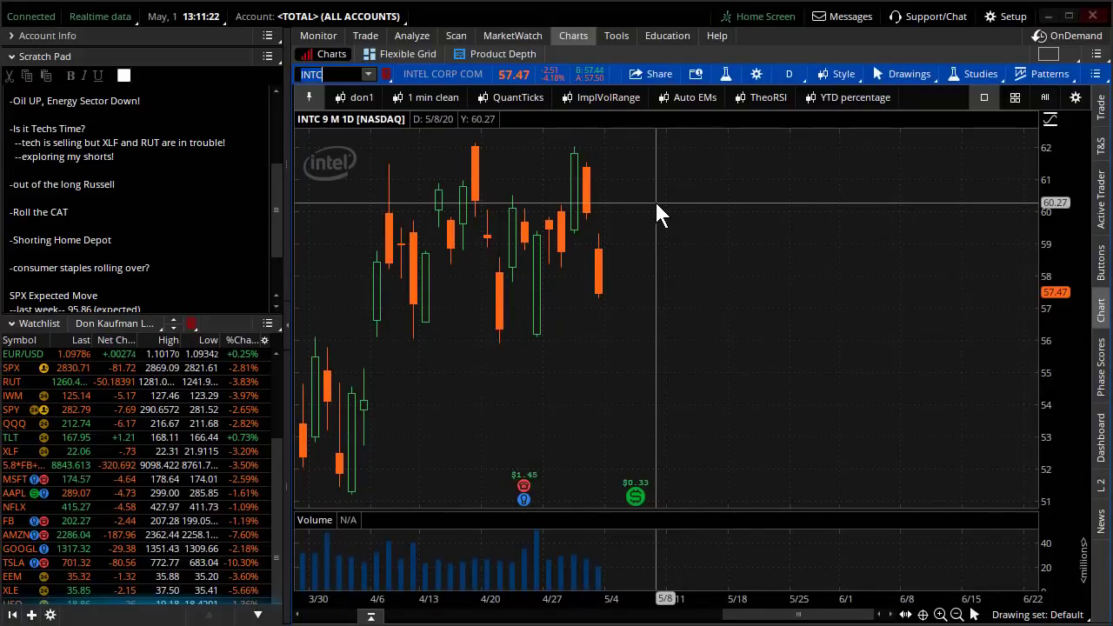
mouse_move(455, 127)
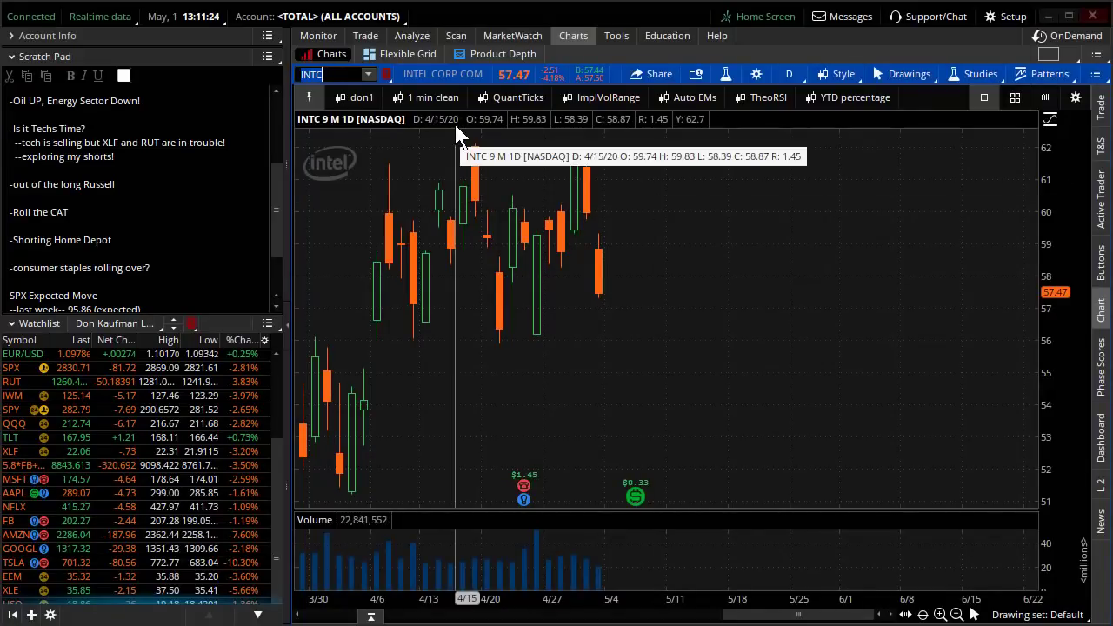
click(217, 464)
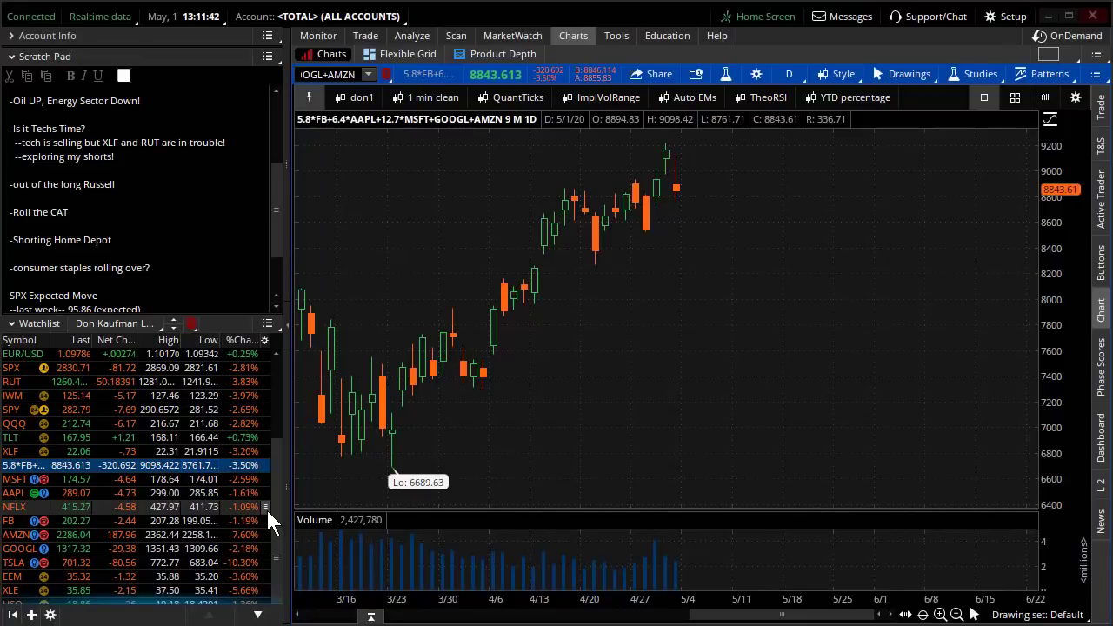
Chart SPY zoomed to recent weeks, sketch a projected drop from its last candle, then erase it.
scroll(138, 458, up, 4)
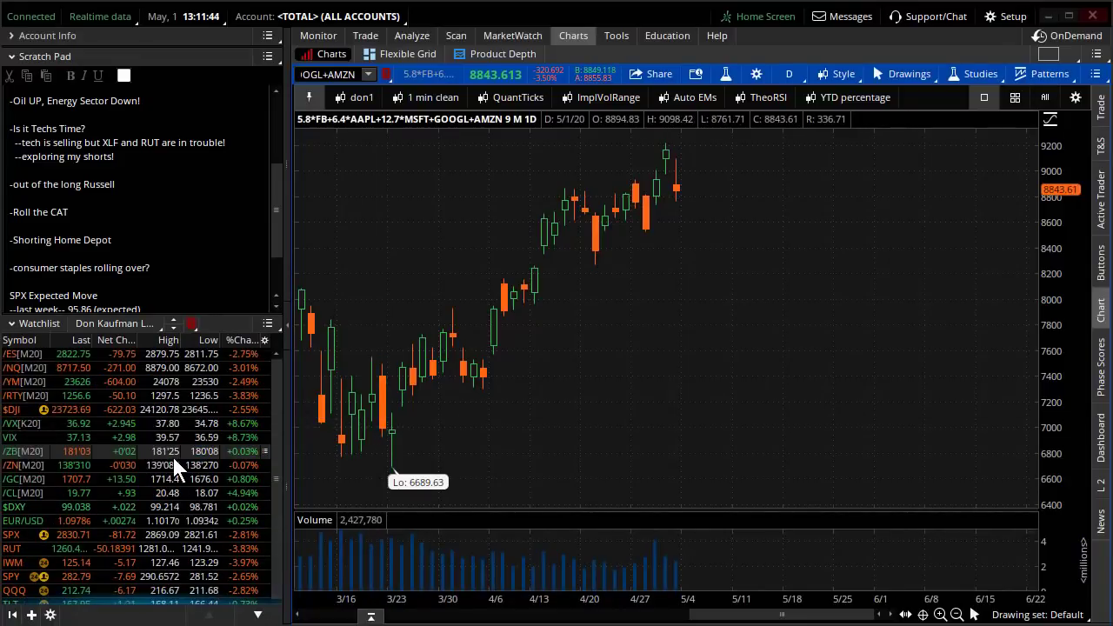
scroll(173, 455, down, 2)
click(178, 493)
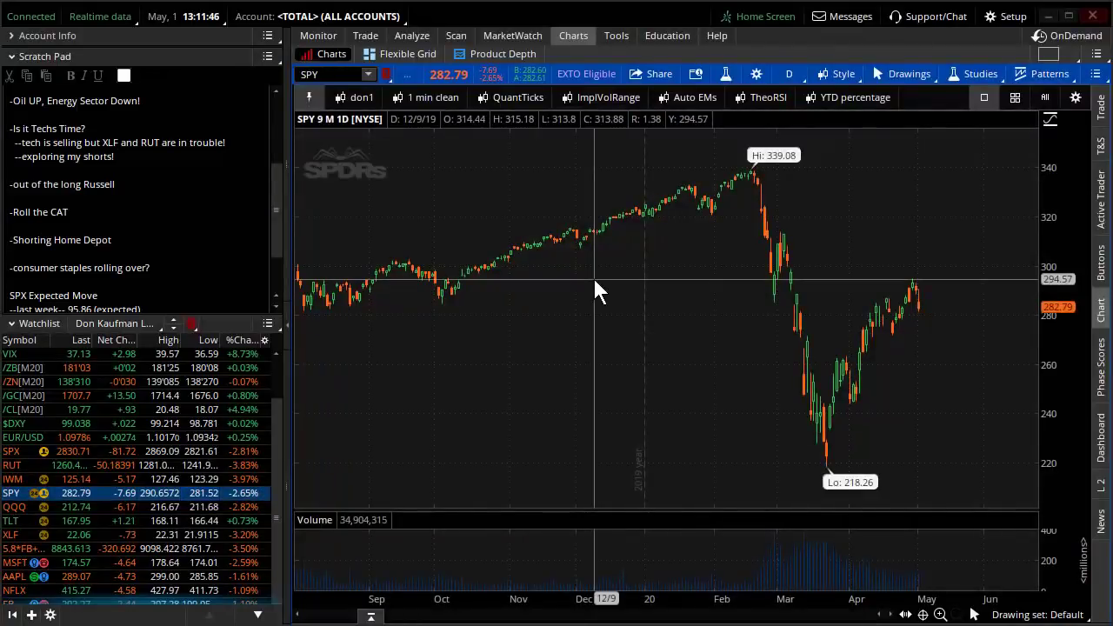
drag(844, 274, 999, 272)
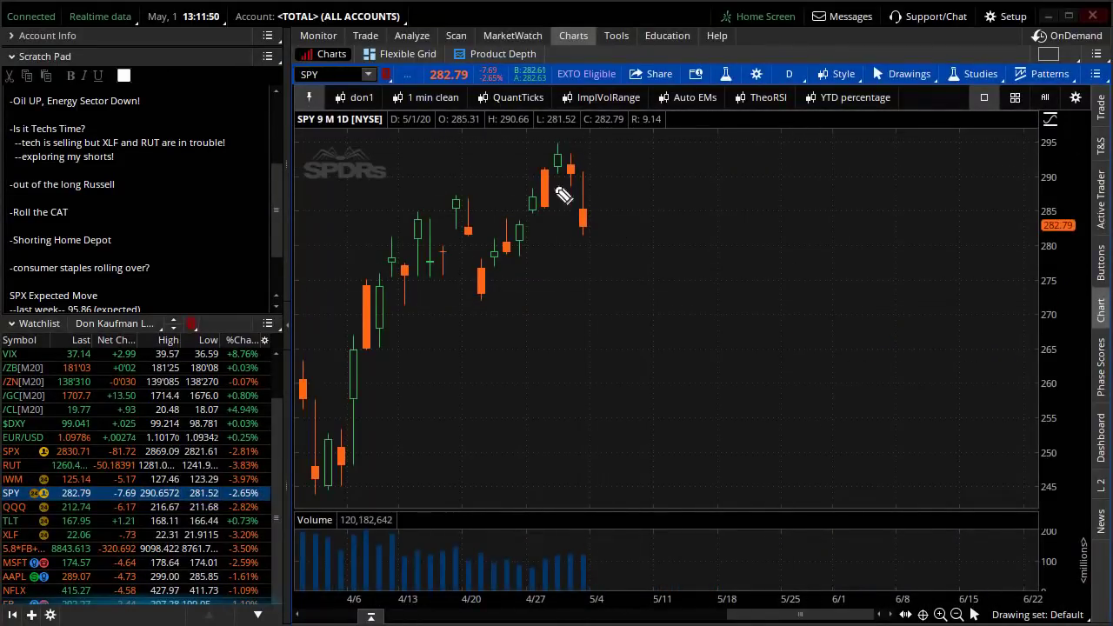
drag(578, 207, 738, 503)
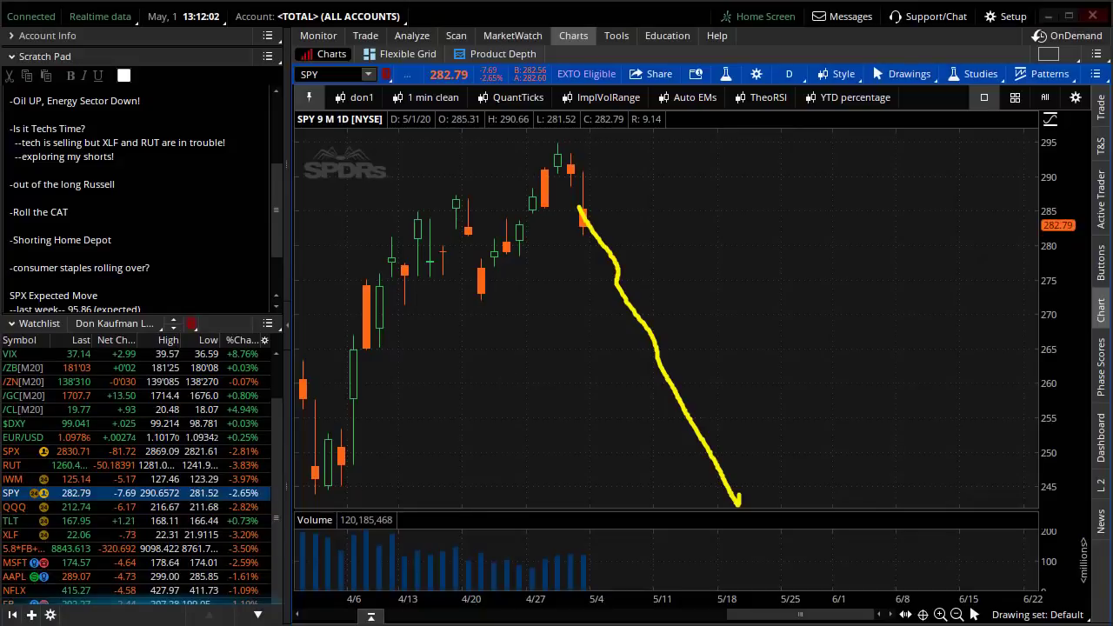
key(Escape)
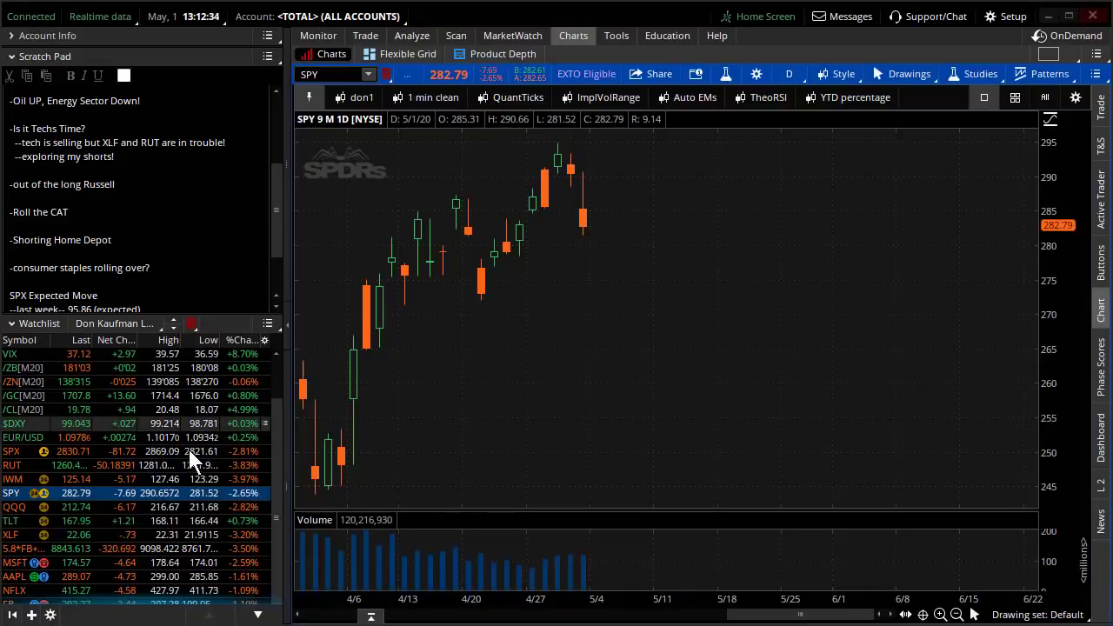
Briefly chart XLF, then switch to /RTY Russell 2000 futures zoomed on late February–early May.
click(167, 536)
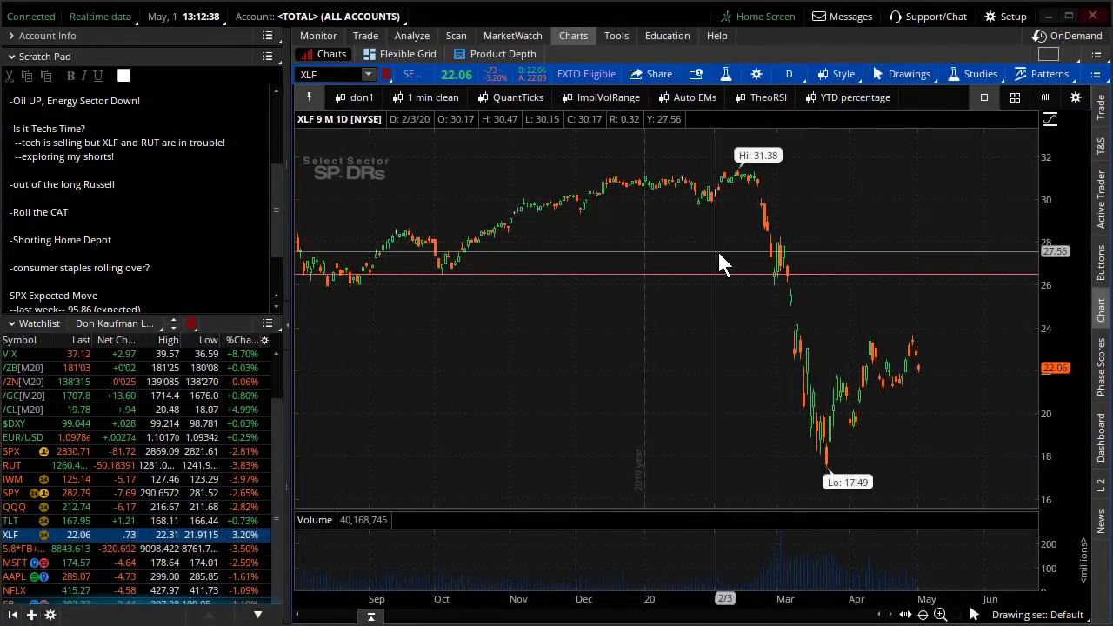
scroll(720, 256, up, 5)
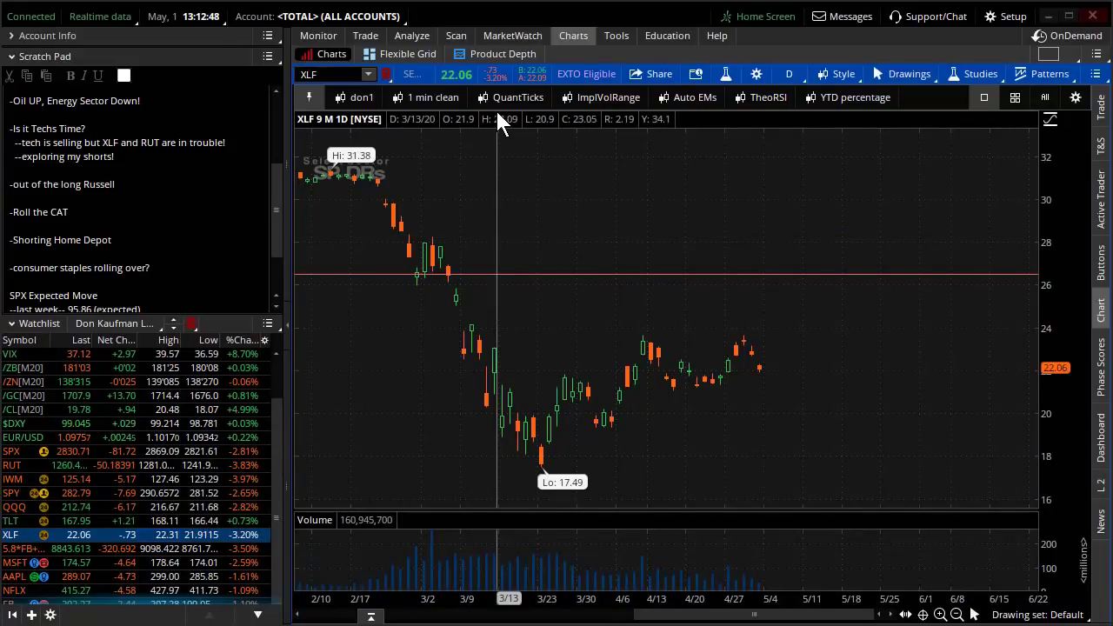
mouse_move(498, 113)
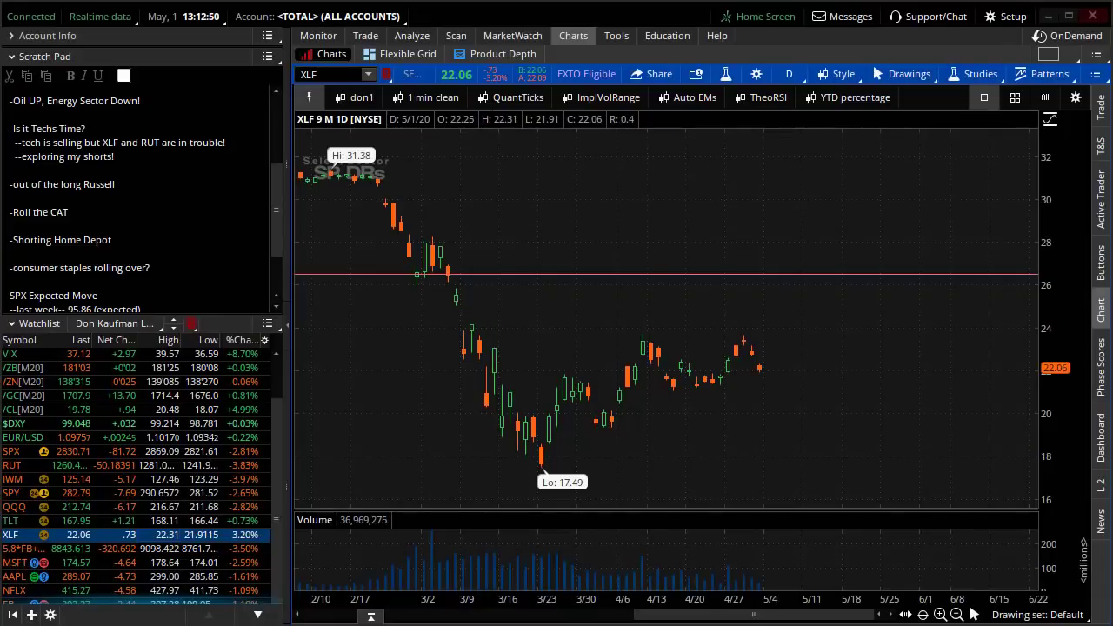
scroll(111, 361, up, 2)
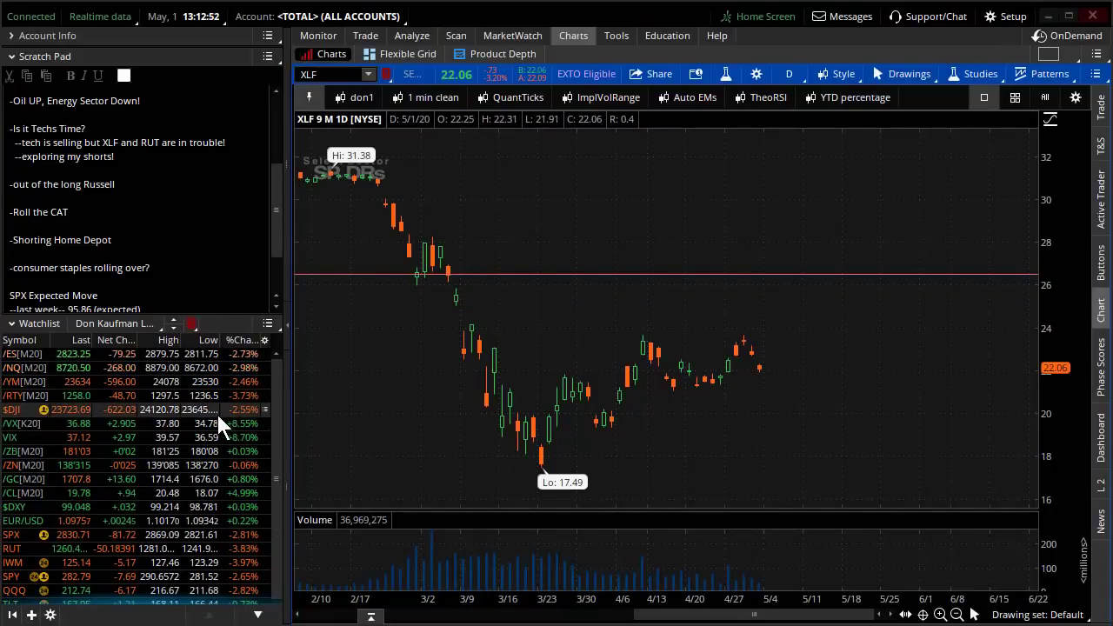
click(206, 397)
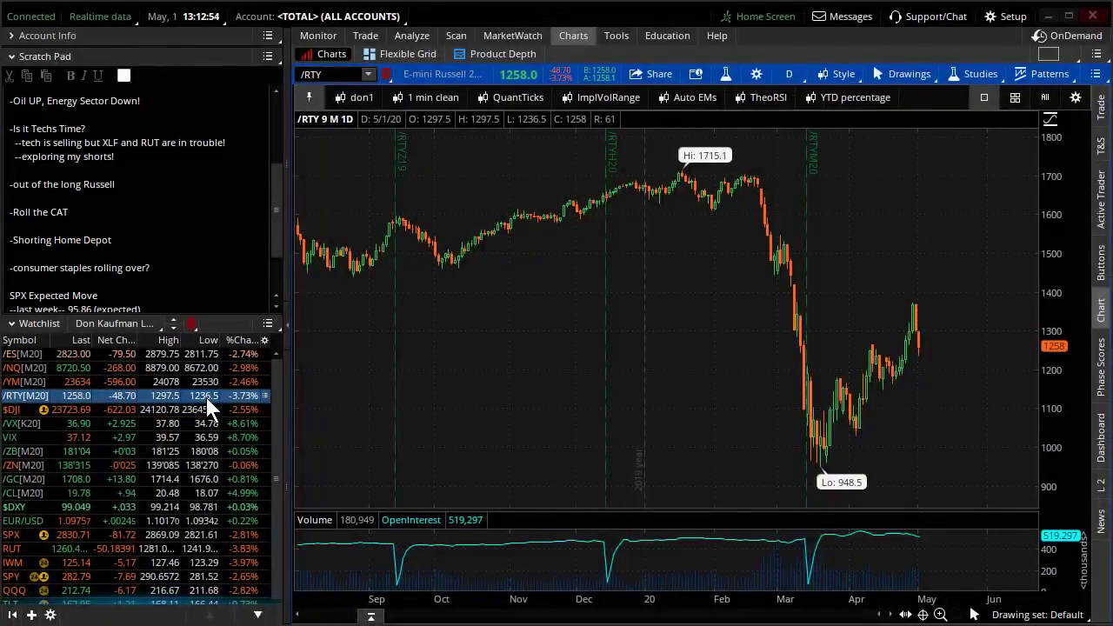
scroll(734, 355, up, 3)
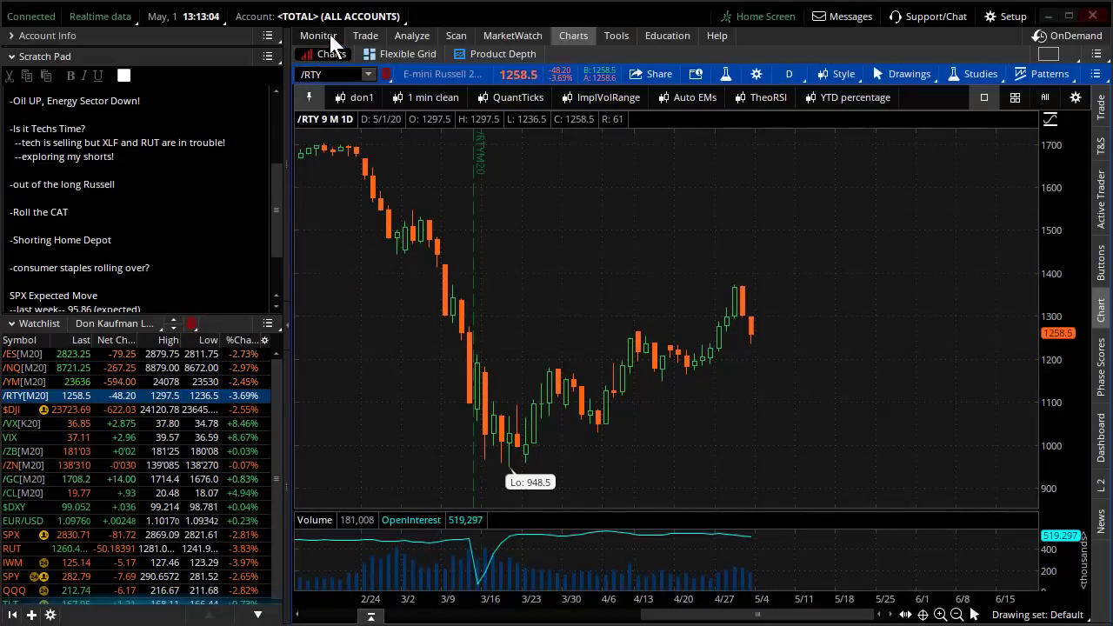
Select a single trading account and filter its Account Statement to IWM trade history.
click(372, 18)
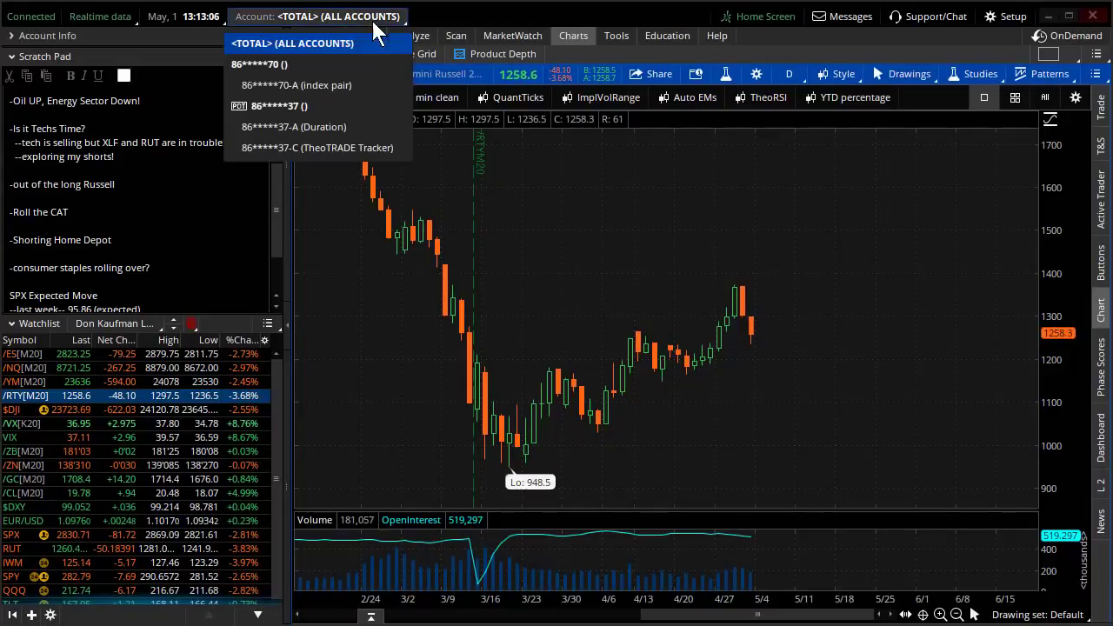
click(320, 105)
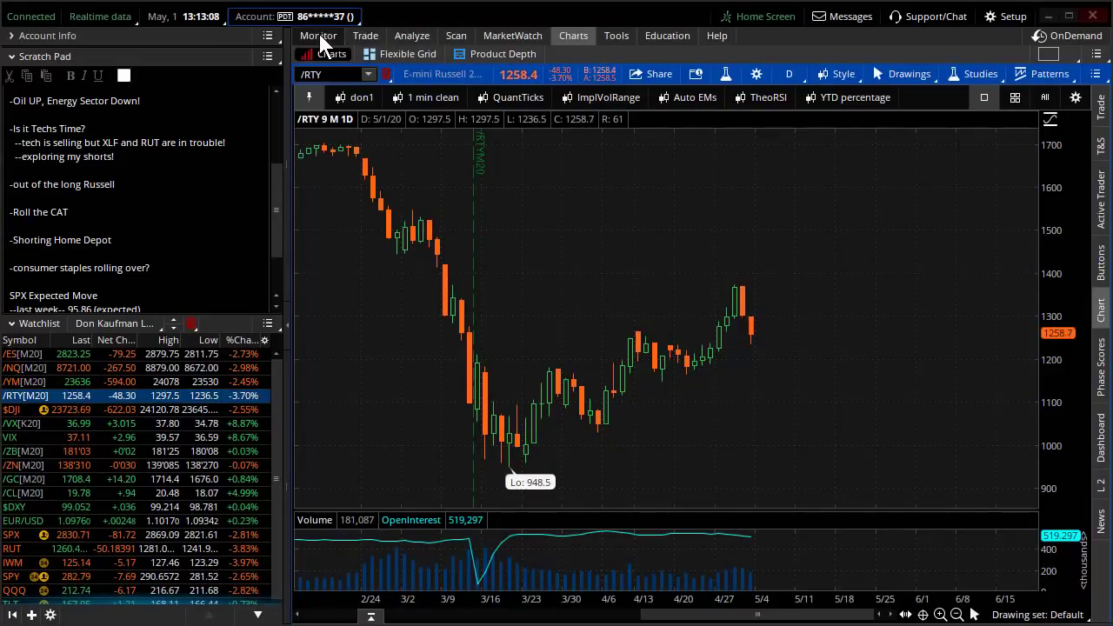
click(319, 34)
click(372, 36)
click(310, 36)
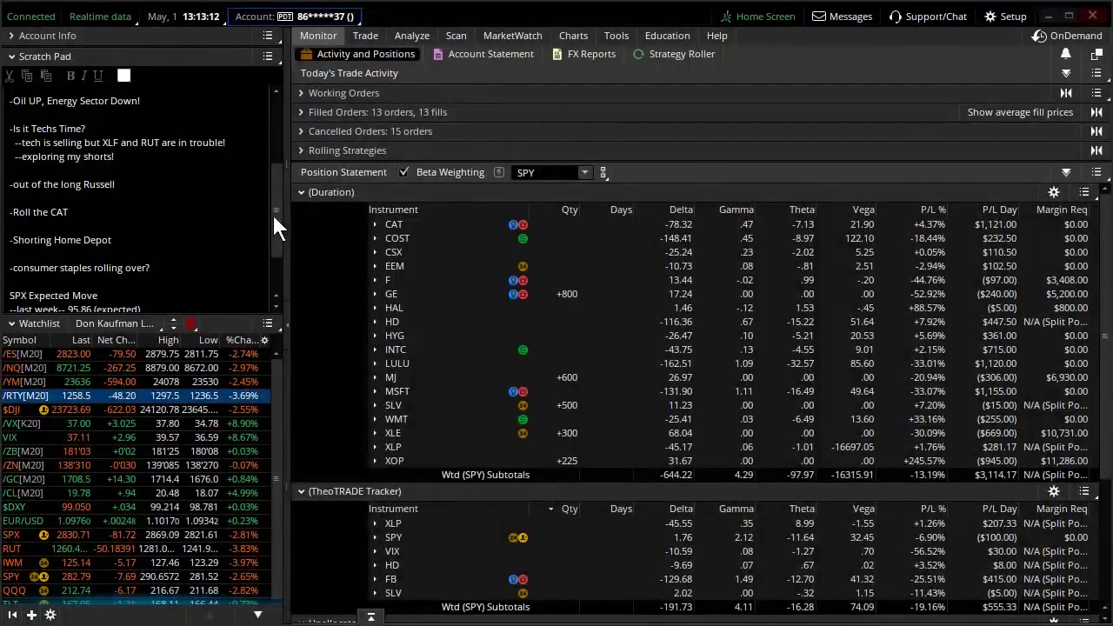
click(488, 53)
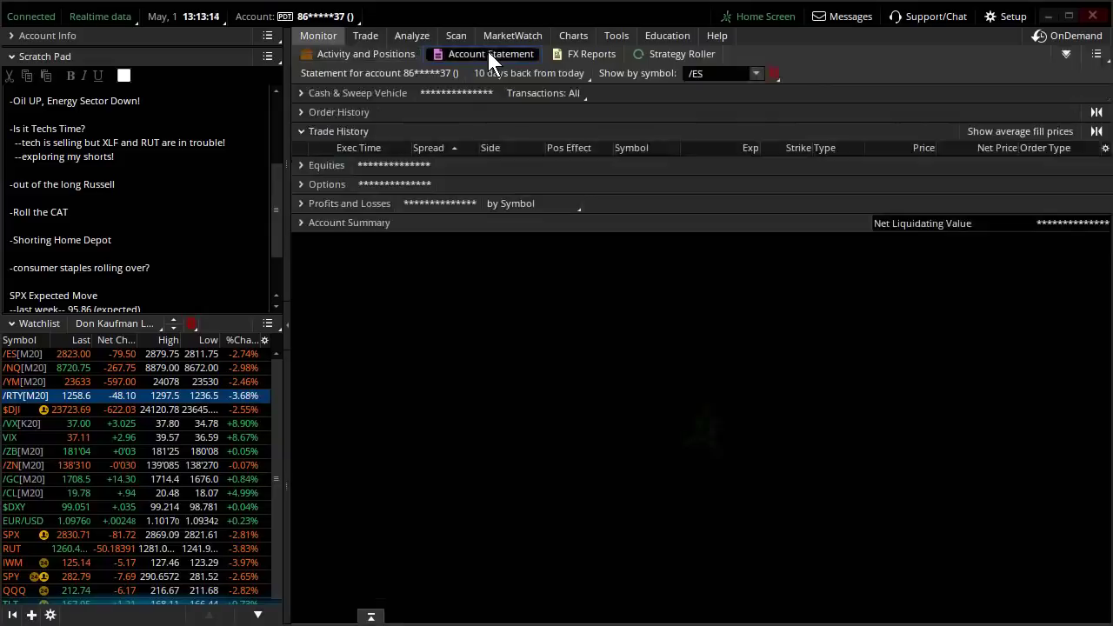
click(715, 74)
text(IW)
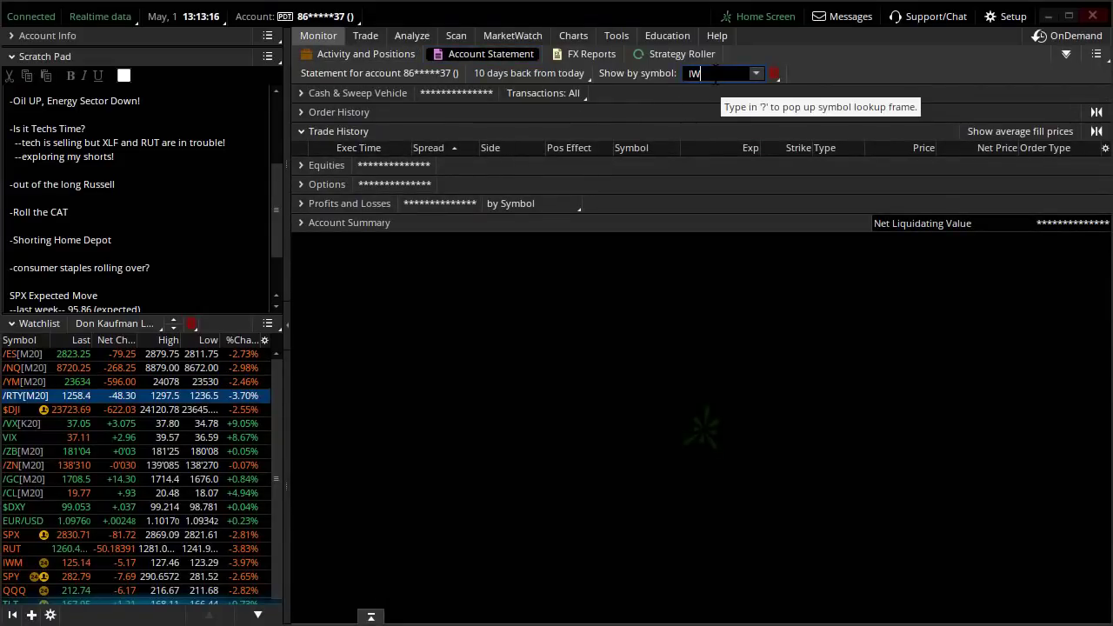
text(M)
key(Return)
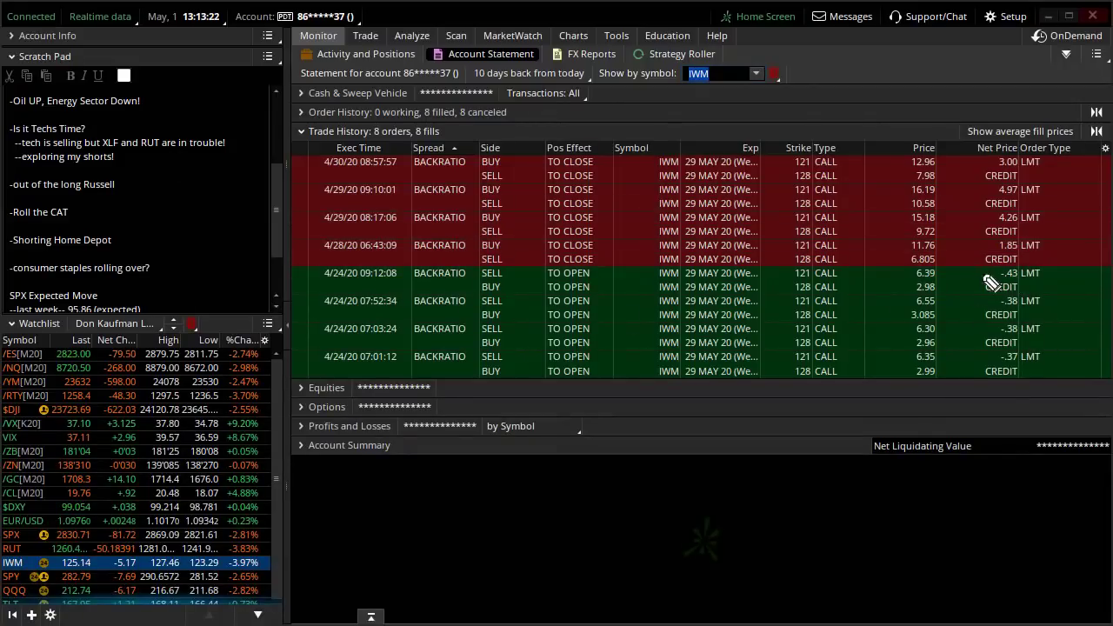
Mark the IWM trades' net prices and execution times with the pen, then erase the markup.
drag(986, 260, 981, 374)
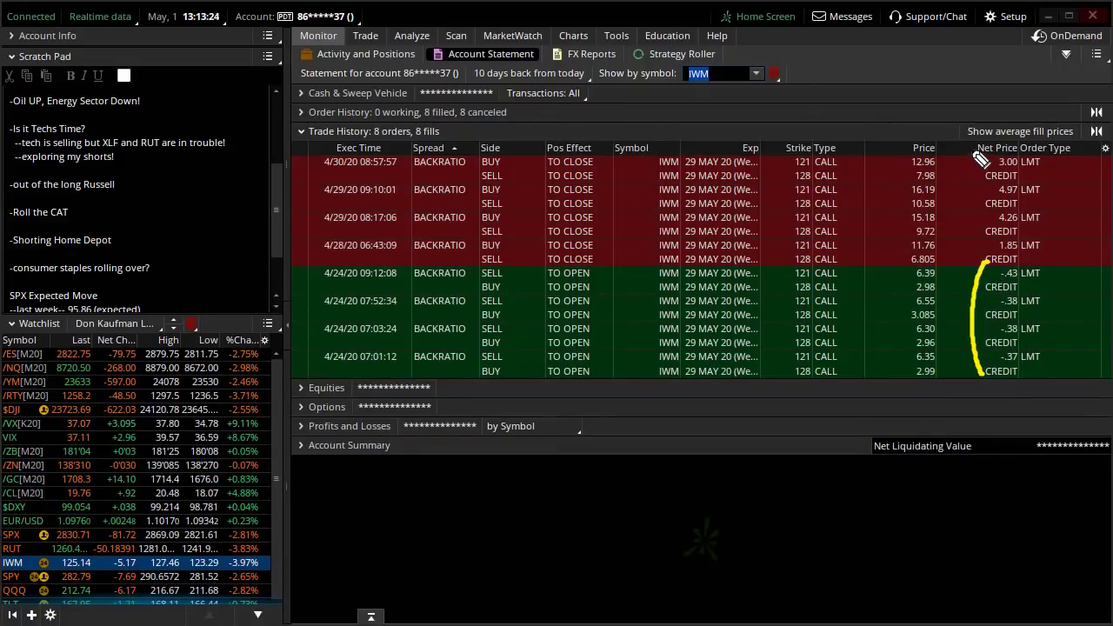
mouse_move(1009, 307)
mouse_down()
mouse_move(1031, 306)
mouse_move(1056, 366)
mouse_up()
mouse_move(979, 137)
mouse_down()
mouse_move(960, 291)
mouse_move(975, 257)
mouse_up()
drag(953, 195, 967, 191)
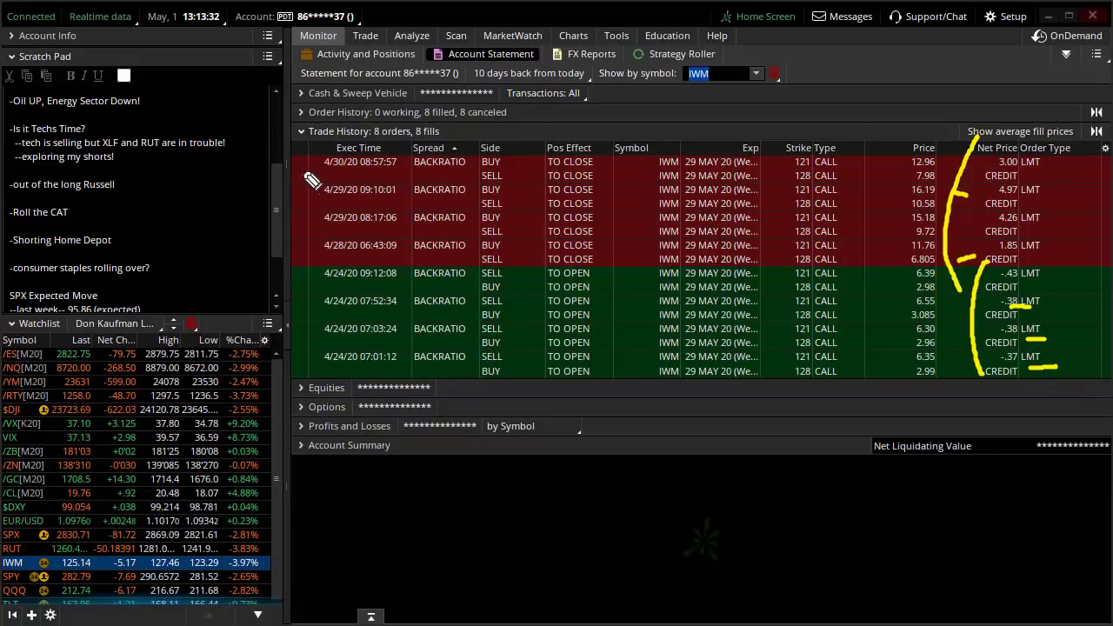
drag(306, 163, 314, 333)
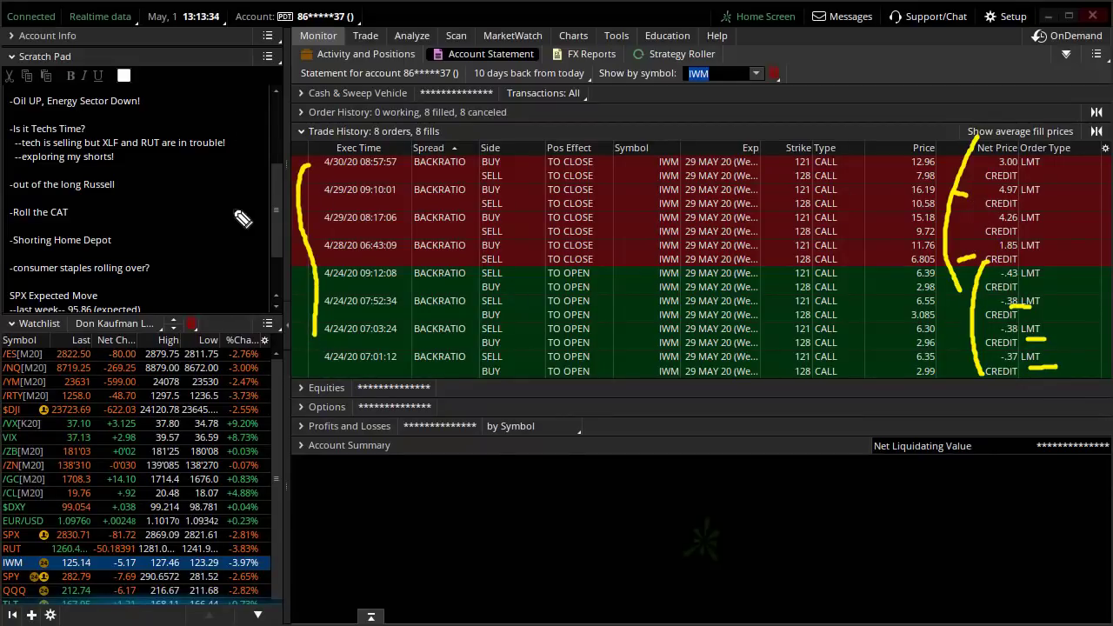
key(Escape)
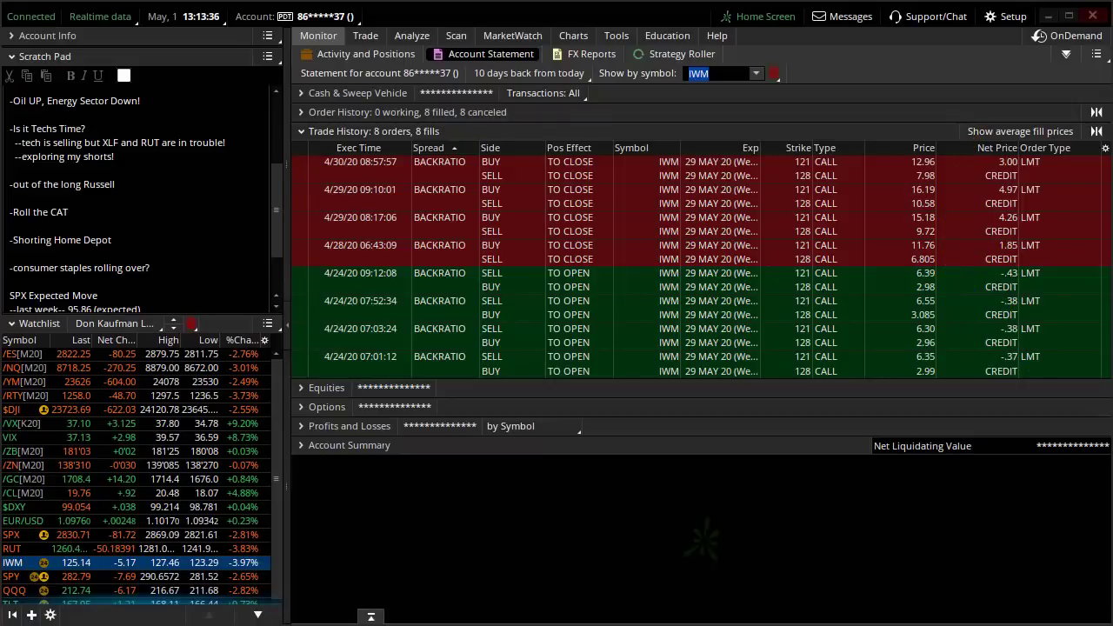
View the IWM option chain, then the IWM chart zoomed to late February through June.
click(375, 35)
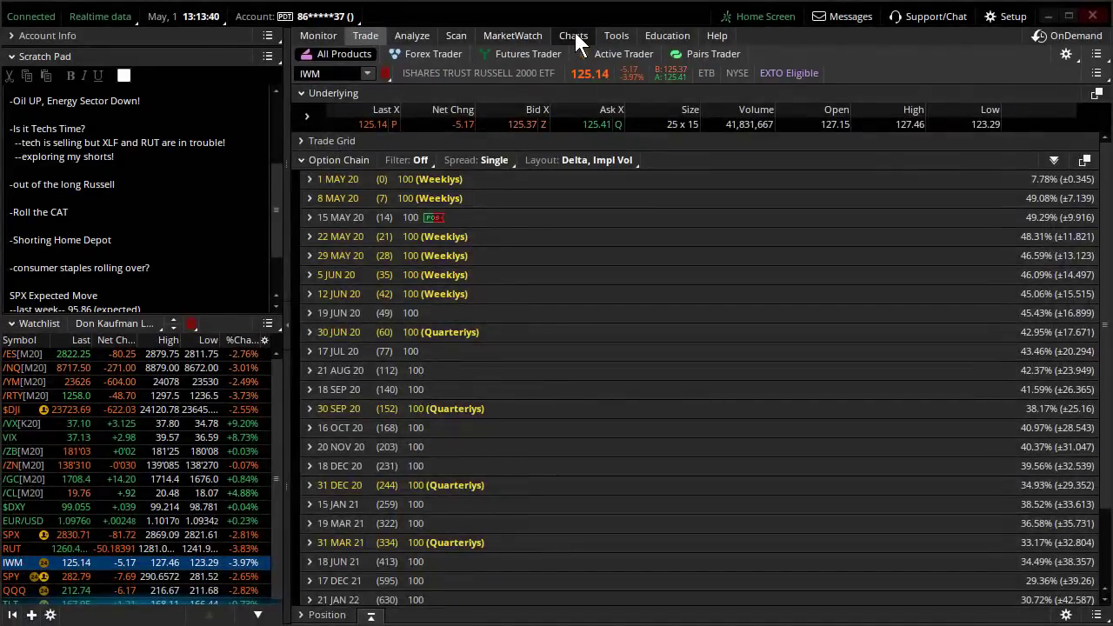
click(574, 34)
drag(1104, 353, 1103, 352)
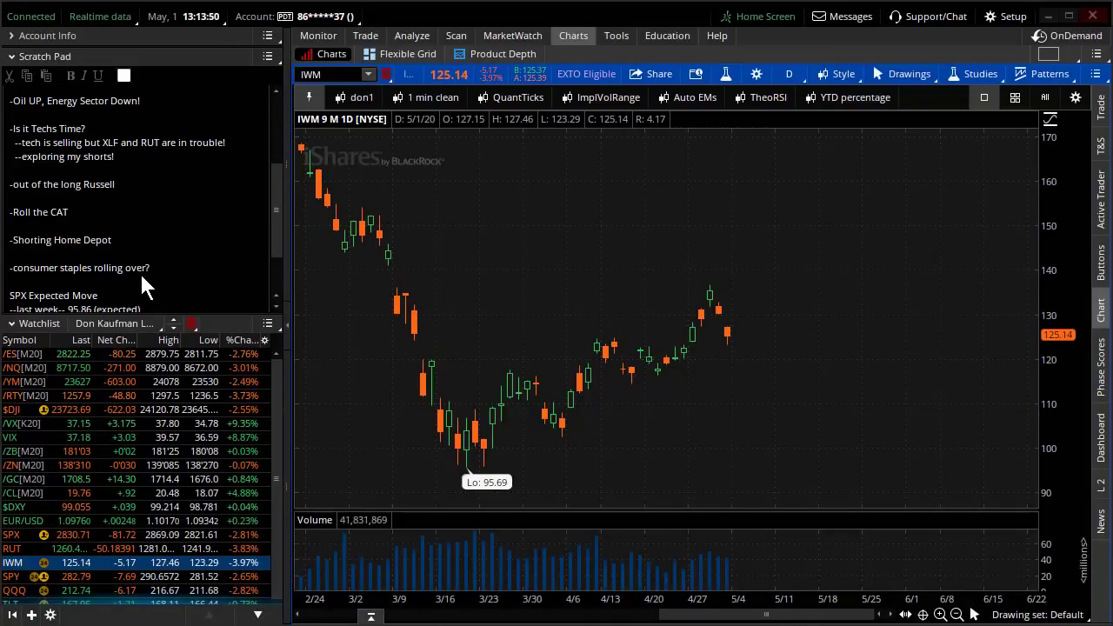
Chart Caterpillar (CAT) and zoom it to February through April.
scroll(158, 248, down, 2)
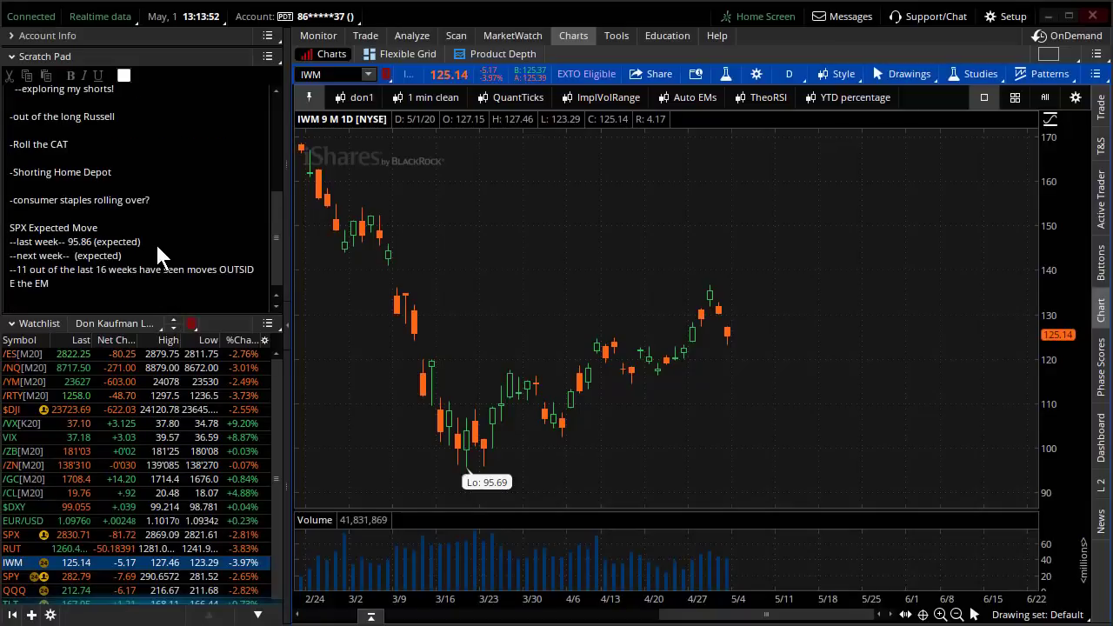
scroll(195, 438, down, 2)
scroll(181, 441, down, 2)
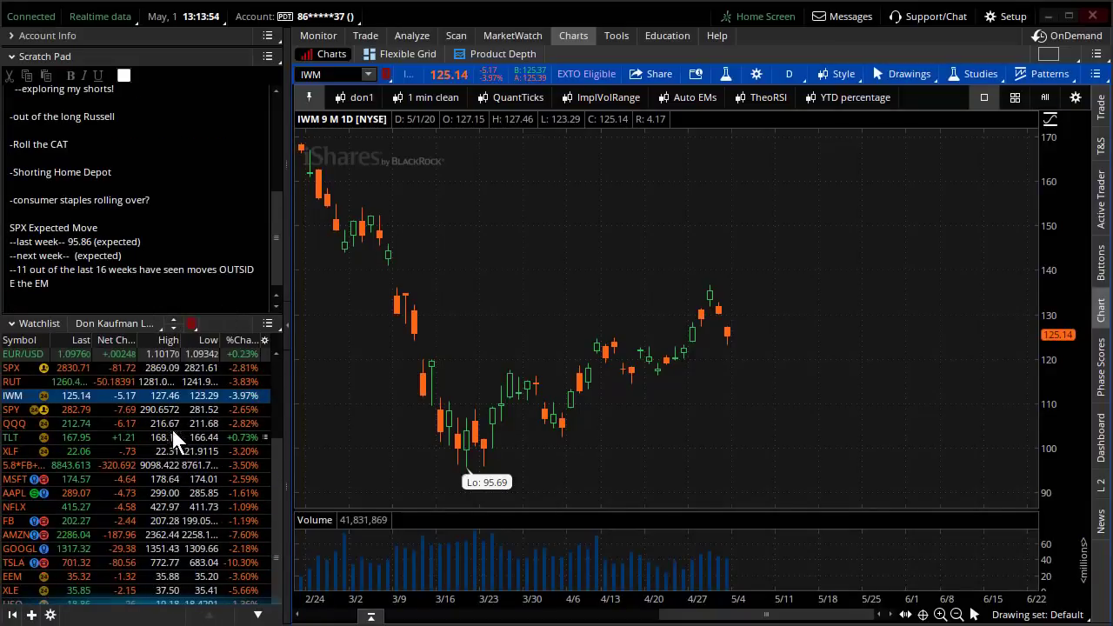
scroll(194, 431, down, 3)
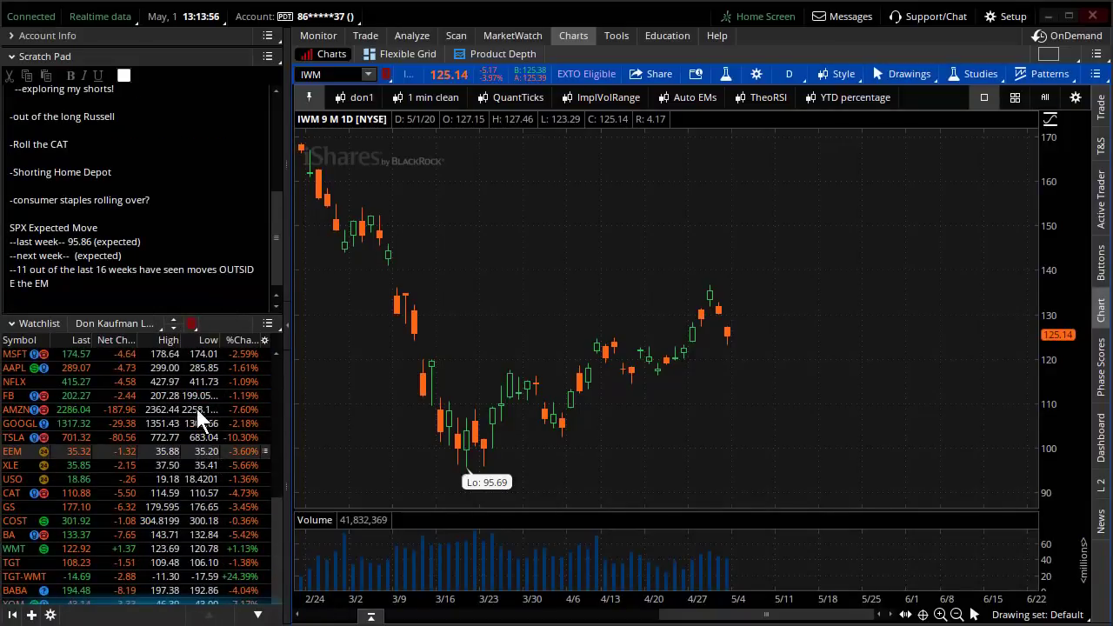
click(184, 495)
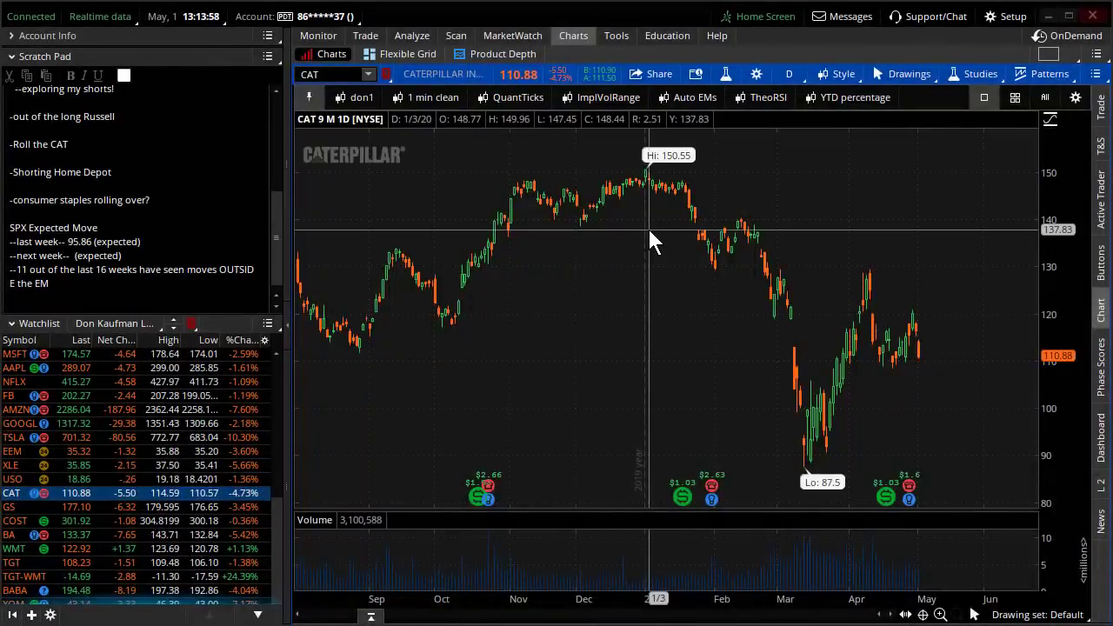
drag(720, 233, 904, 235)
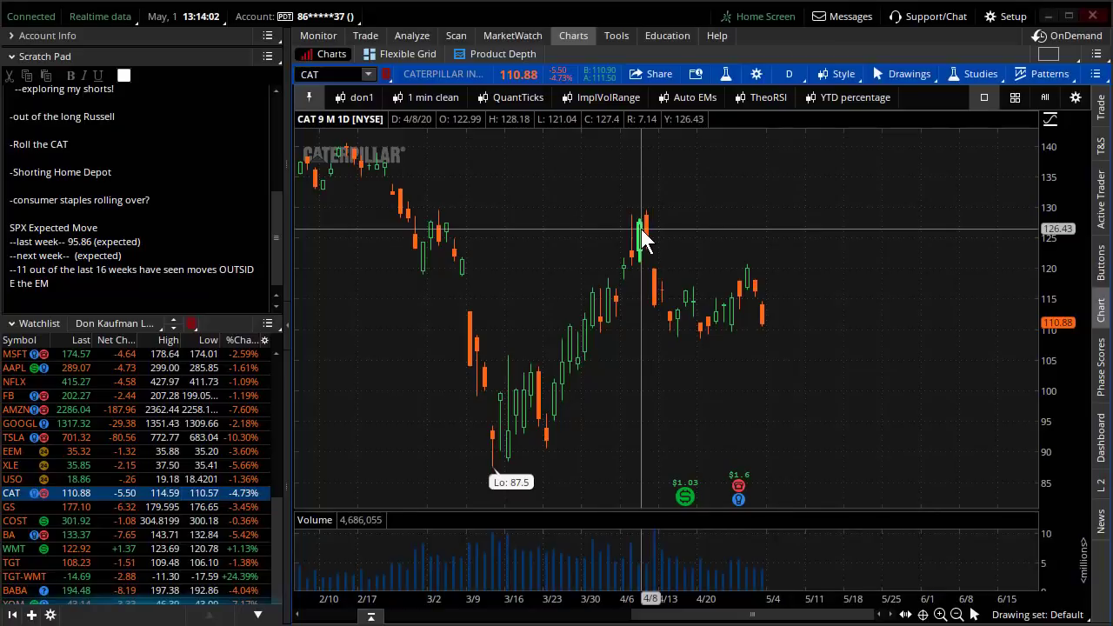
Show the CAT option chain and detach the order book into its own window.
click(376, 35)
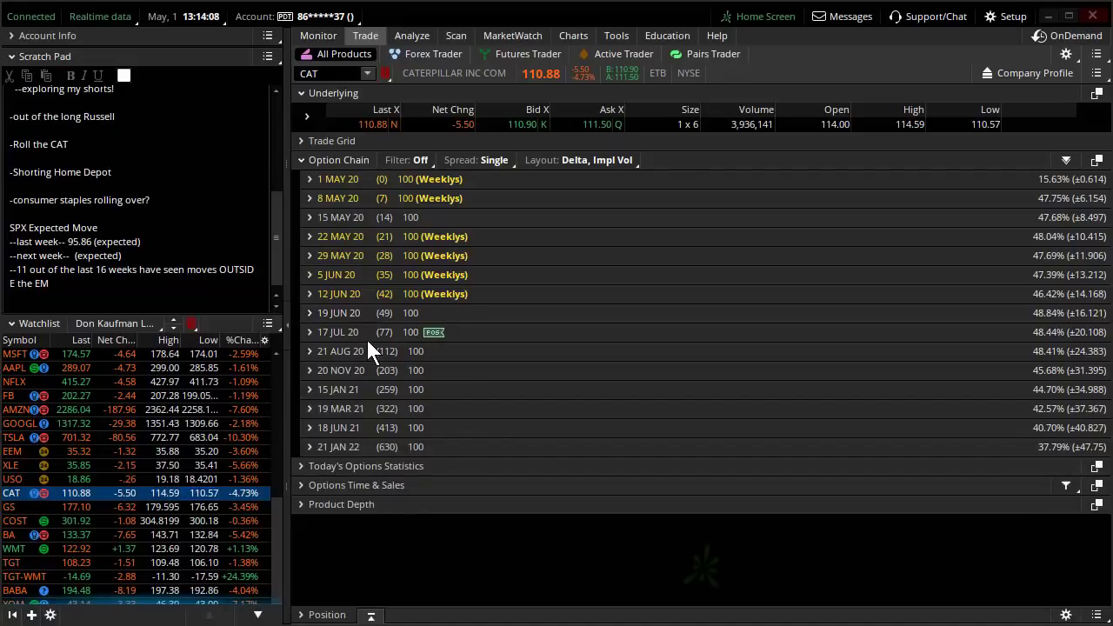
click(371, 616)
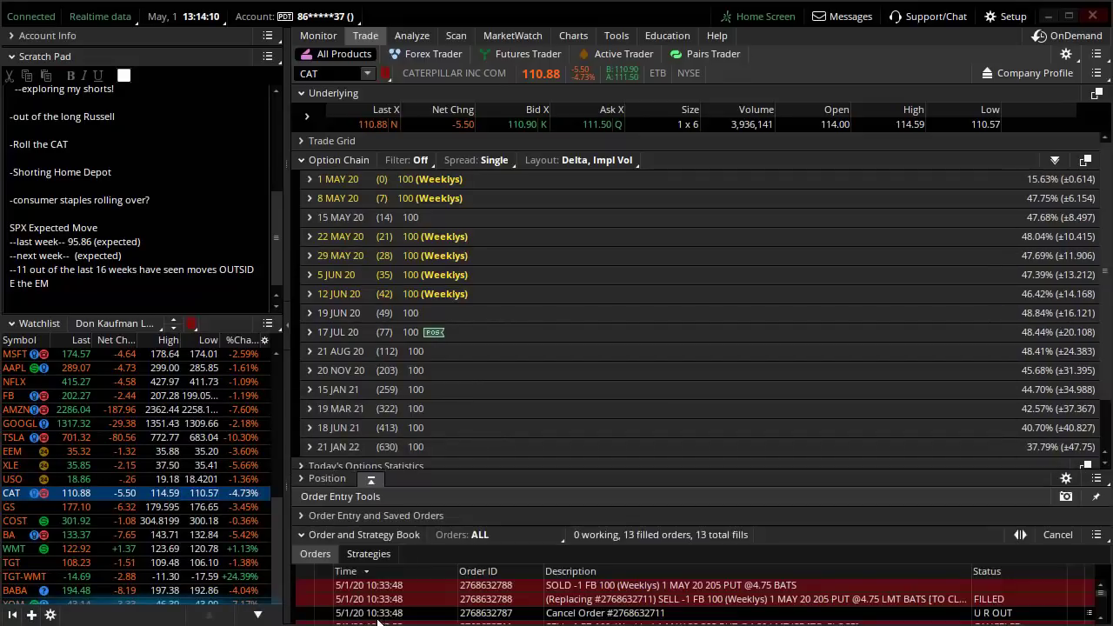
click(1096, 528)
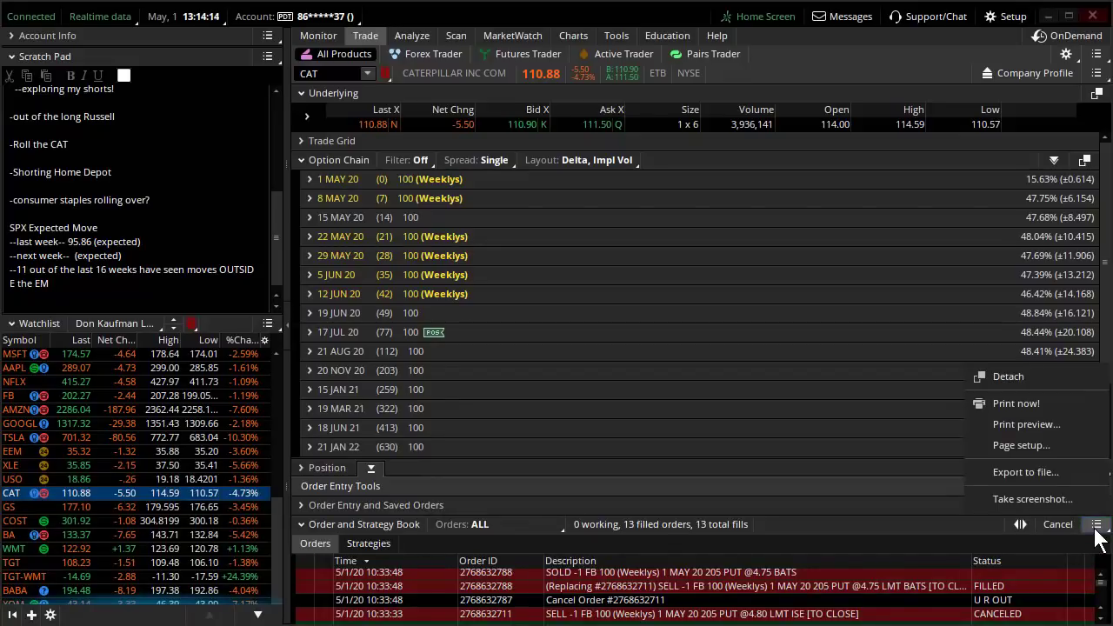
click(1043, 375)
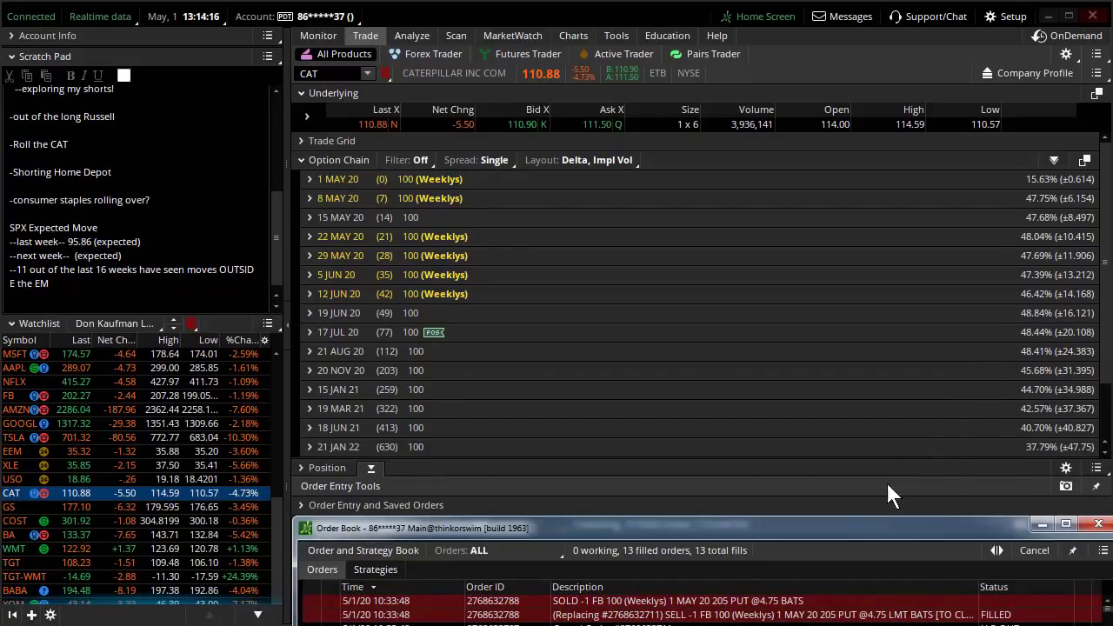
Move and enlarge the Order Book window, then scroll through the 13 filled orders.
drag(871, 526, 809, 122)
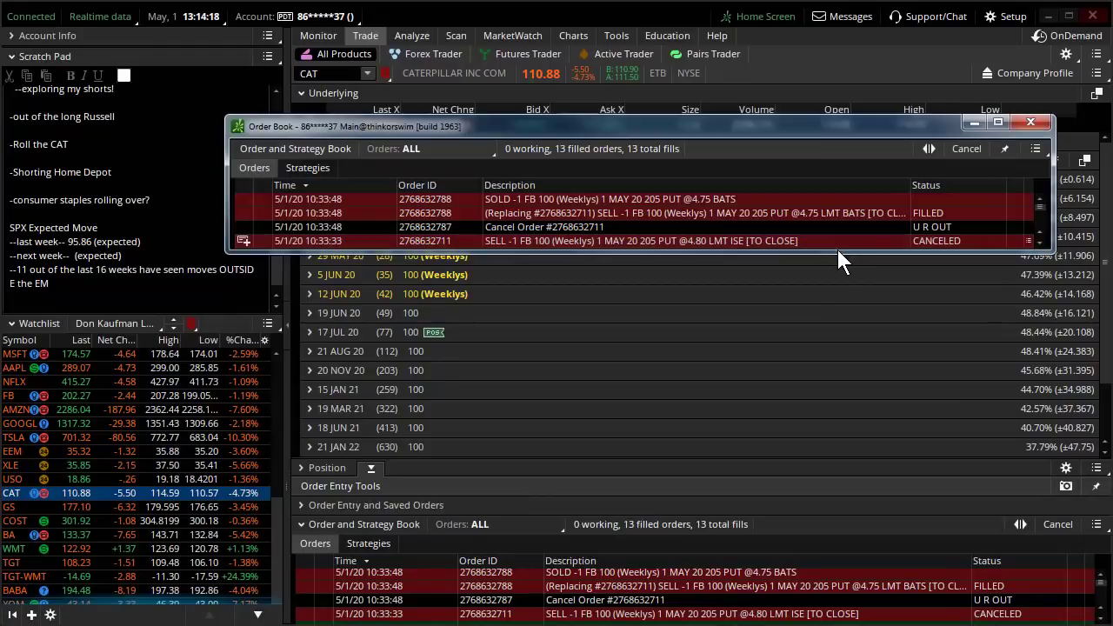
drag(837, 249, 852, 534)
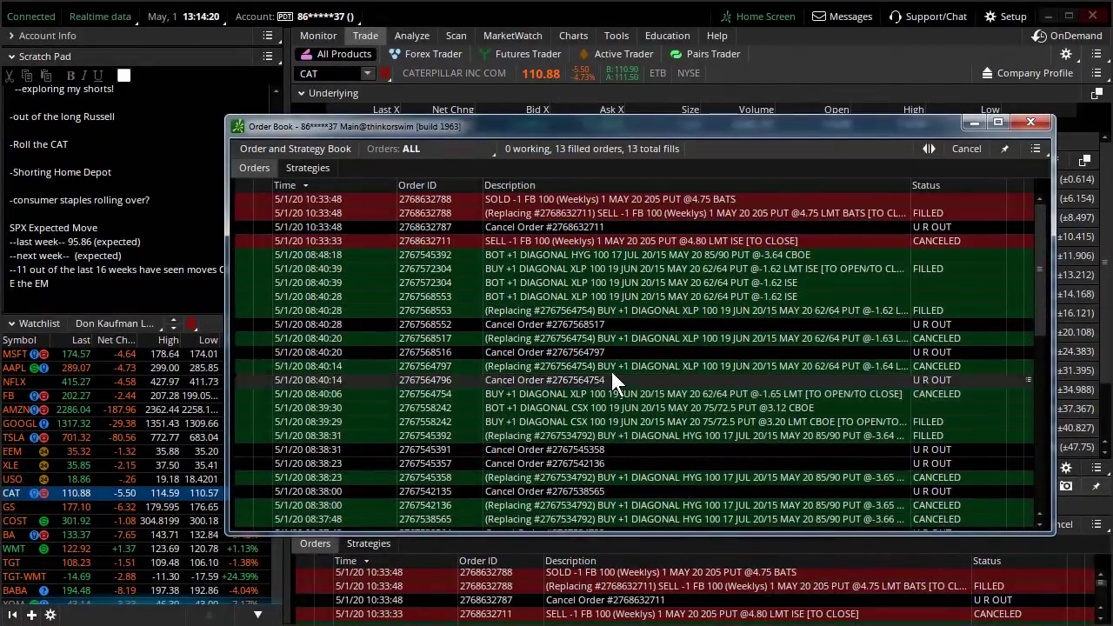
scroll(618, 365, down, 2)
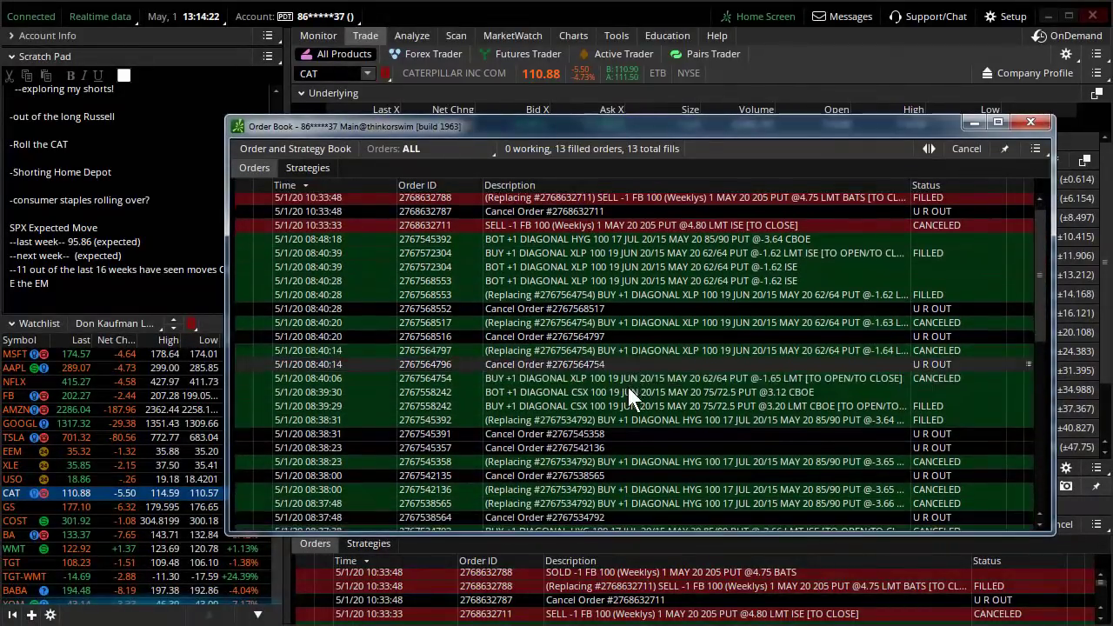
scroll(654, 417, down, 3)
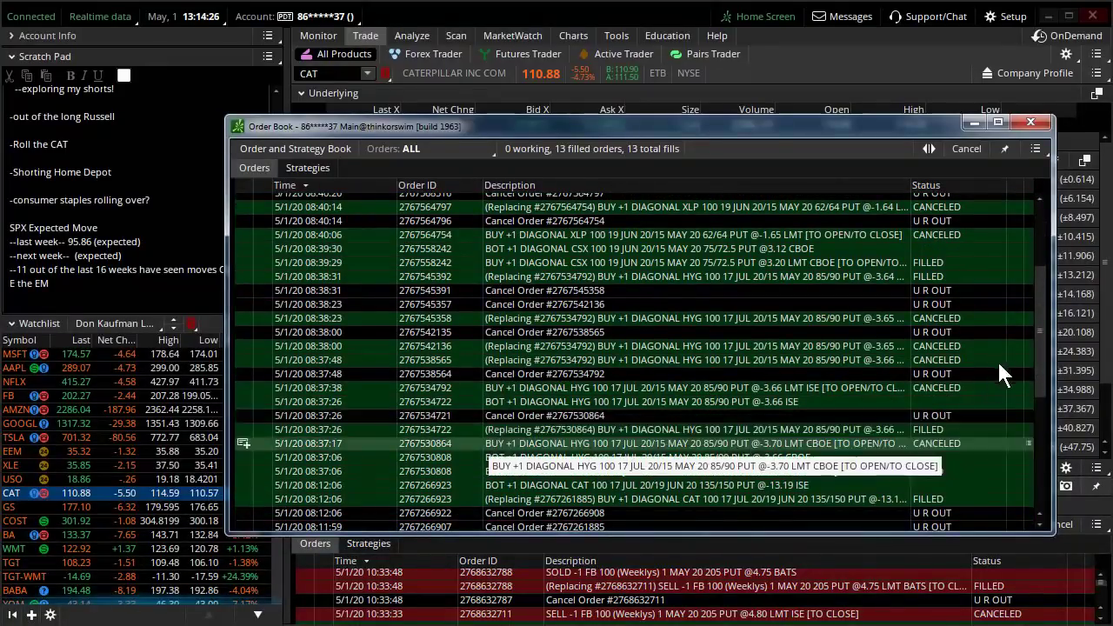
drag(1042, 335, 1042, 380)
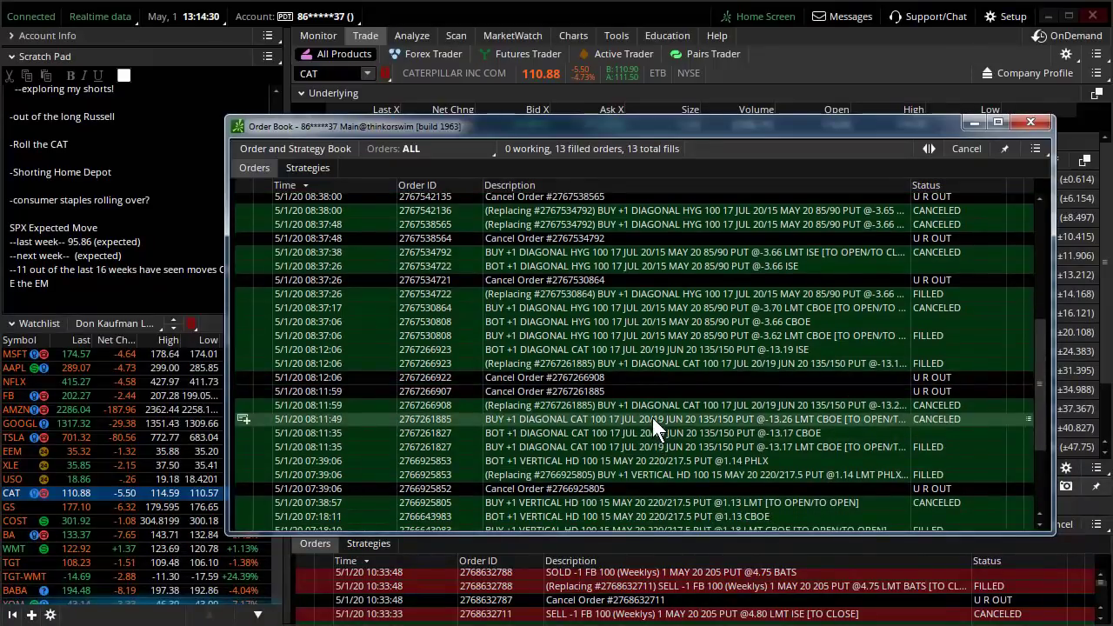
Duplicate the CAT diagonal order, delete the duplicate, and return to the CAT price chart.
right_click(785, 420)
click(852, 459)
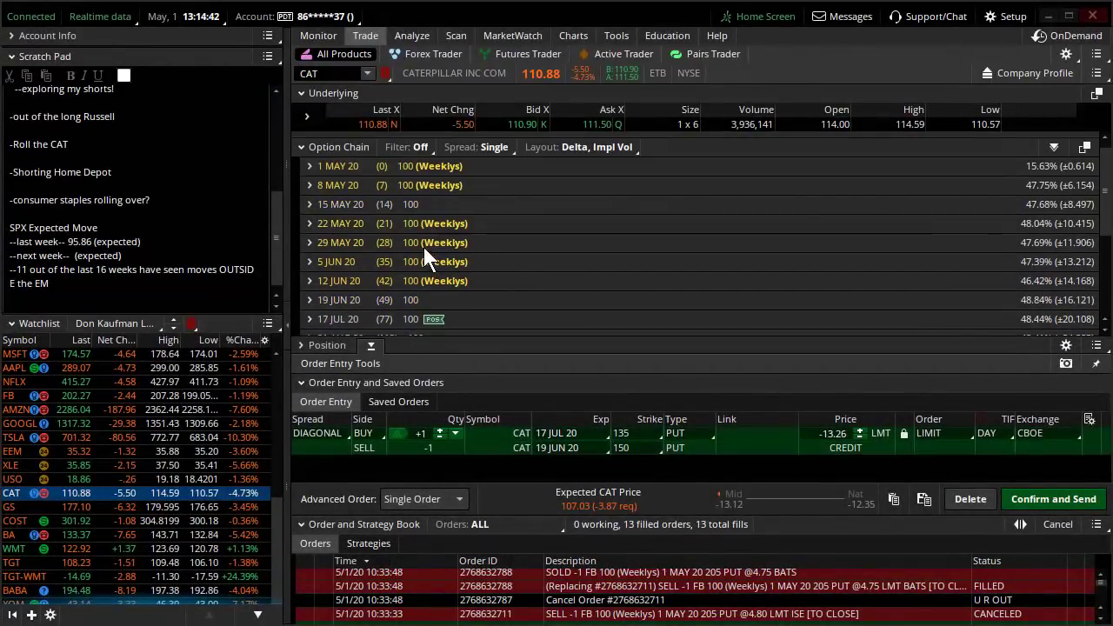
click(970, 498)
click(574, 36)
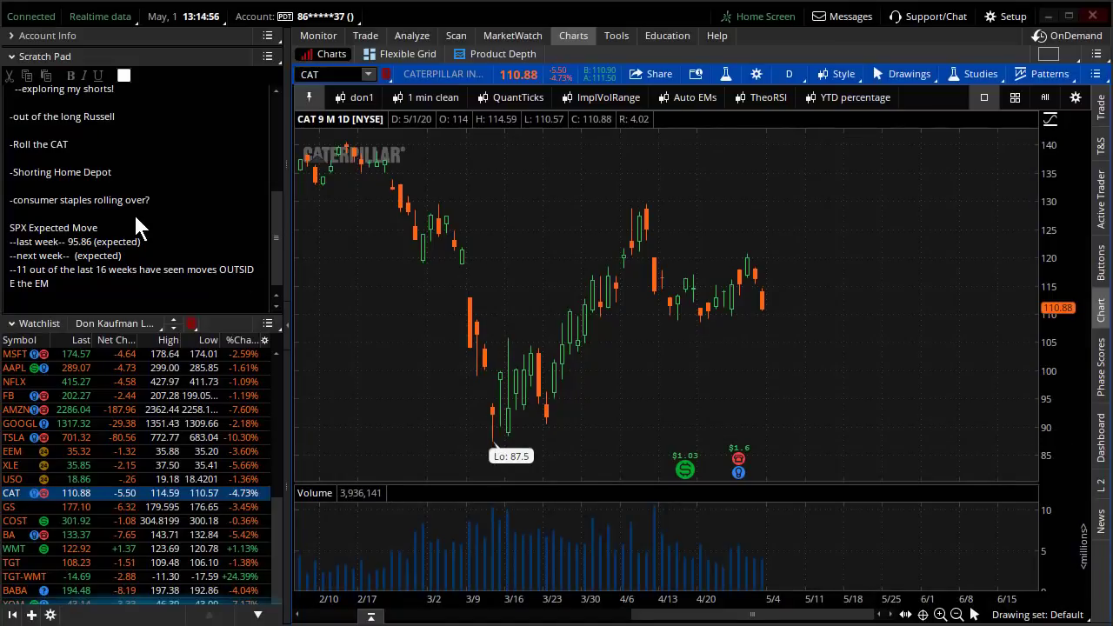
Chart Home Depot (HD) and show it year-to-date on a percentage scale.
click(328, 74)
text(HD)
key(Return)
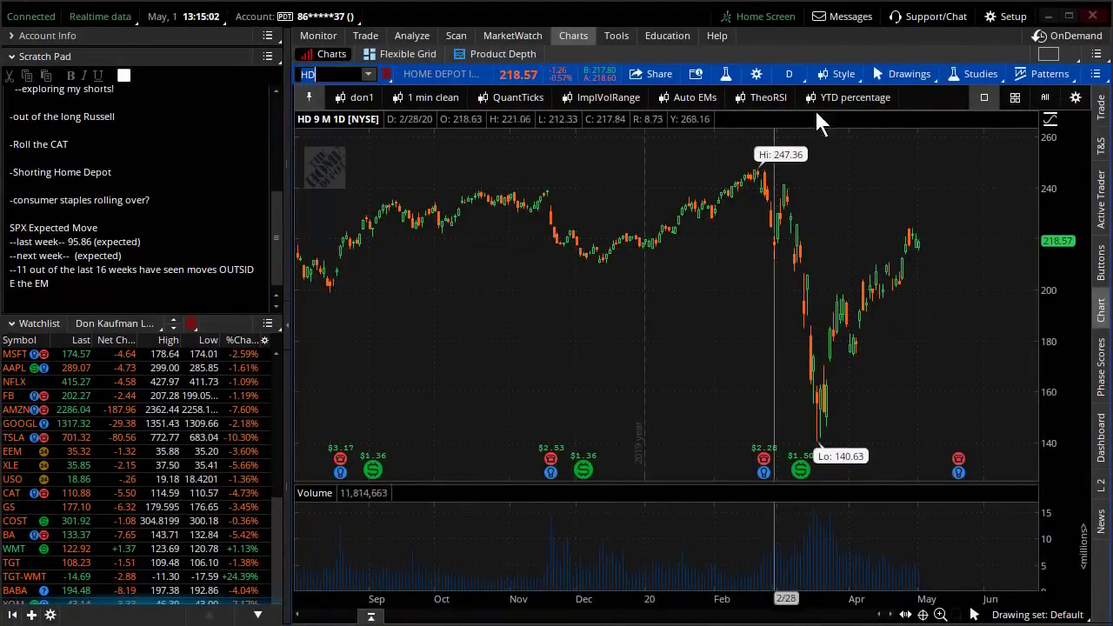
click(861, 101)
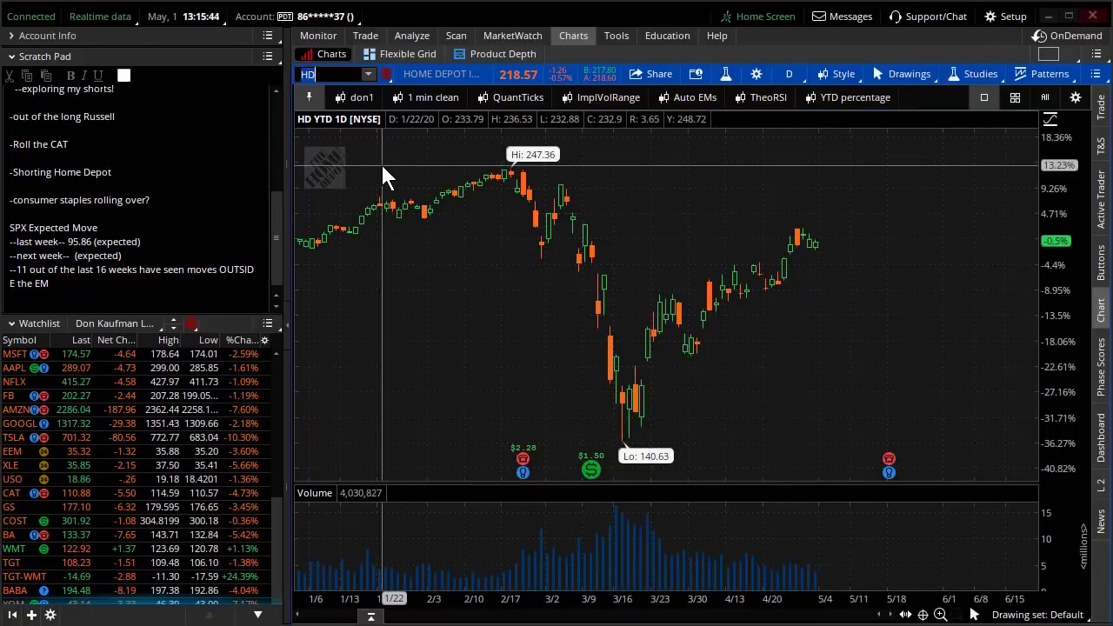
Chart the XHB homebuilders ETF, then Toll Brothers (TOL).
text(XHB)
key(Return)
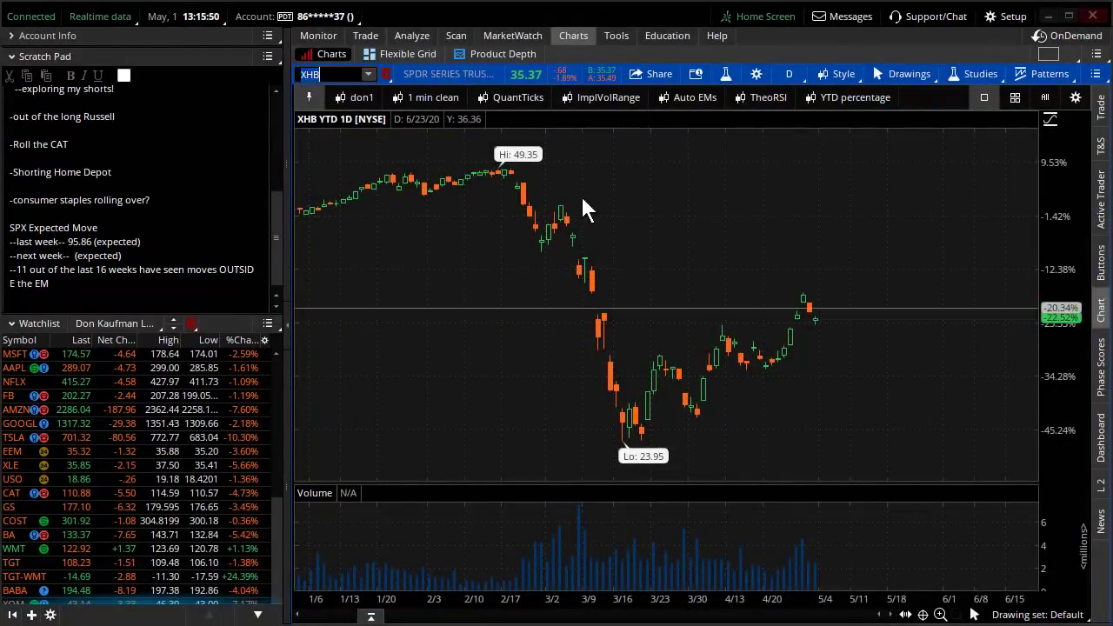
key(BackSpace)
key(BackSpace)
key(BackSpace)
text(TOL)
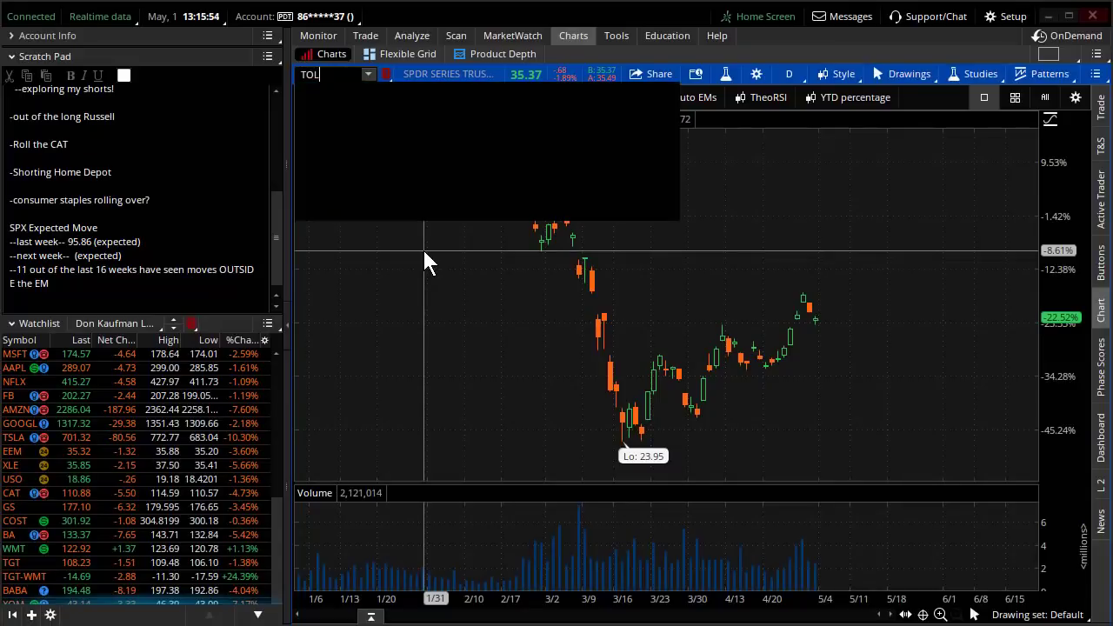
key(Return)
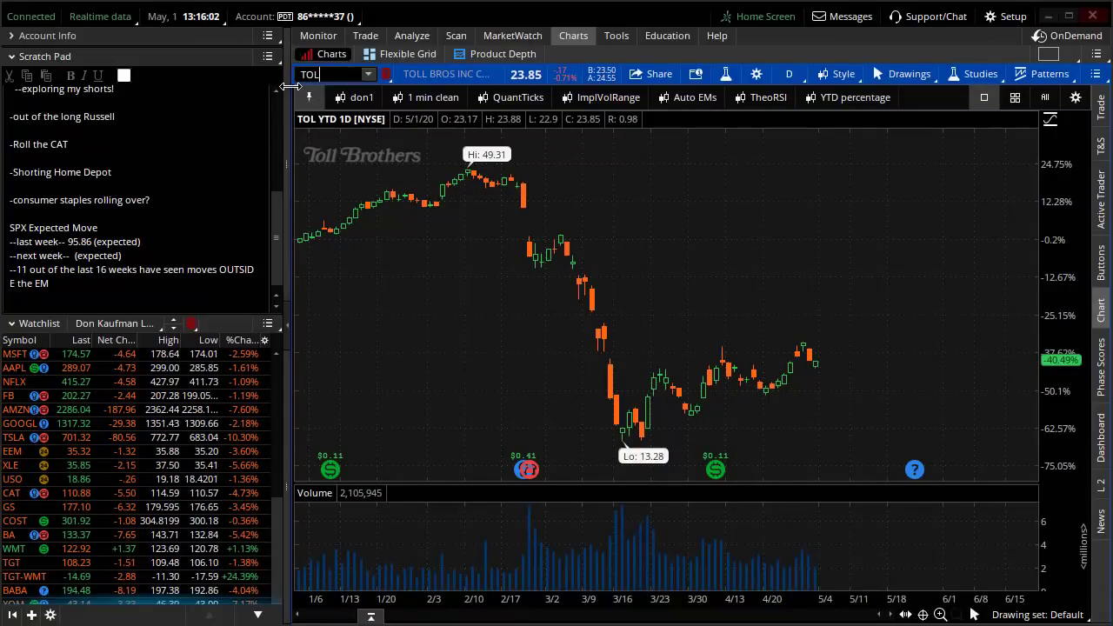
Switch the chart back to Home Depot (HD).
key(BackSpace)
key(BackSpace)
key(BackSpace)
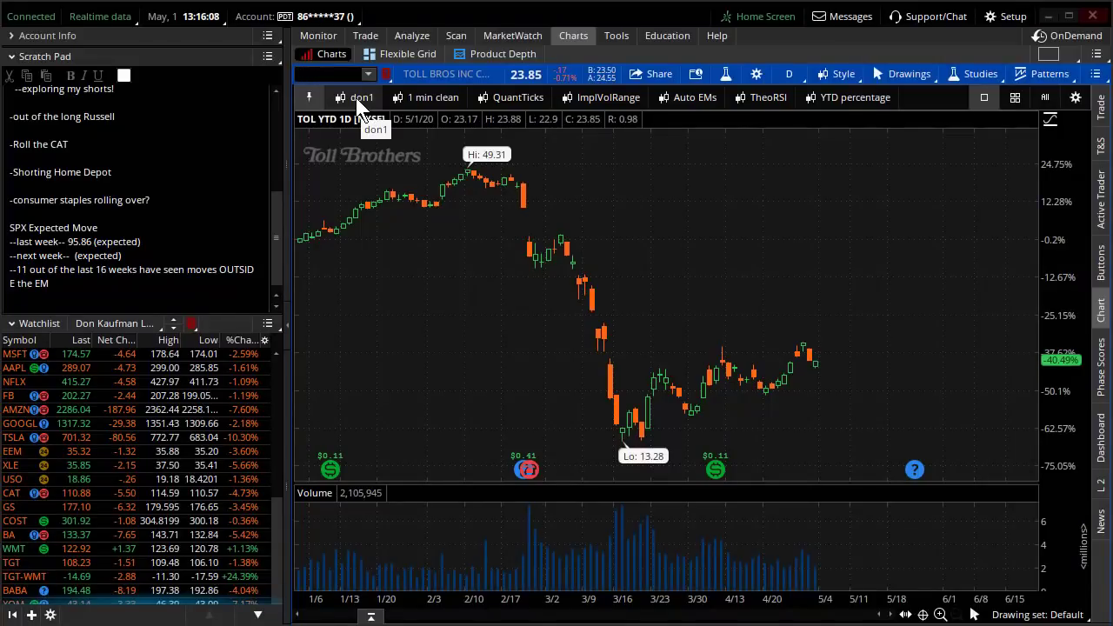
text(HD)
key(Return)
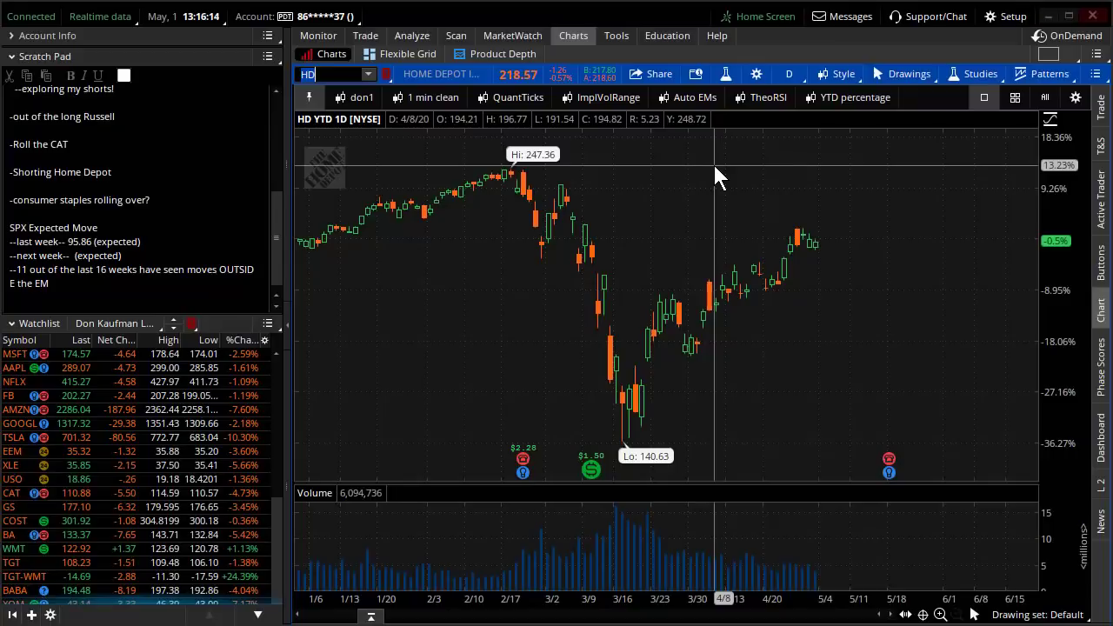
scroll(217, 404, up, 5)
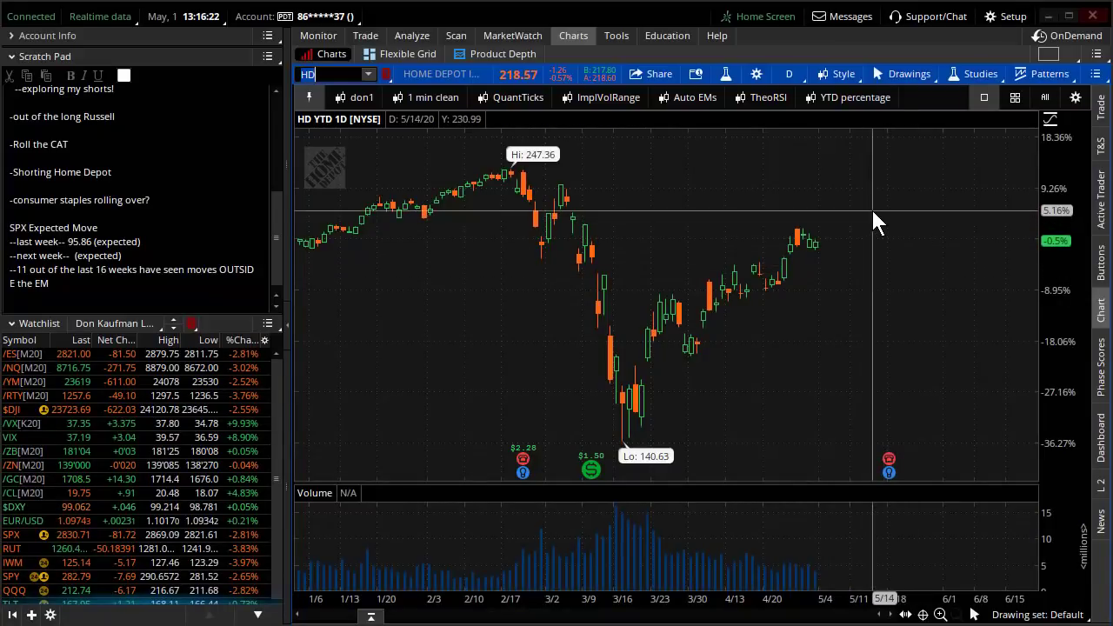
In the HD option chain, expand the 17 JUL 20 series and set Strikes to ALL.
click(366, 36)
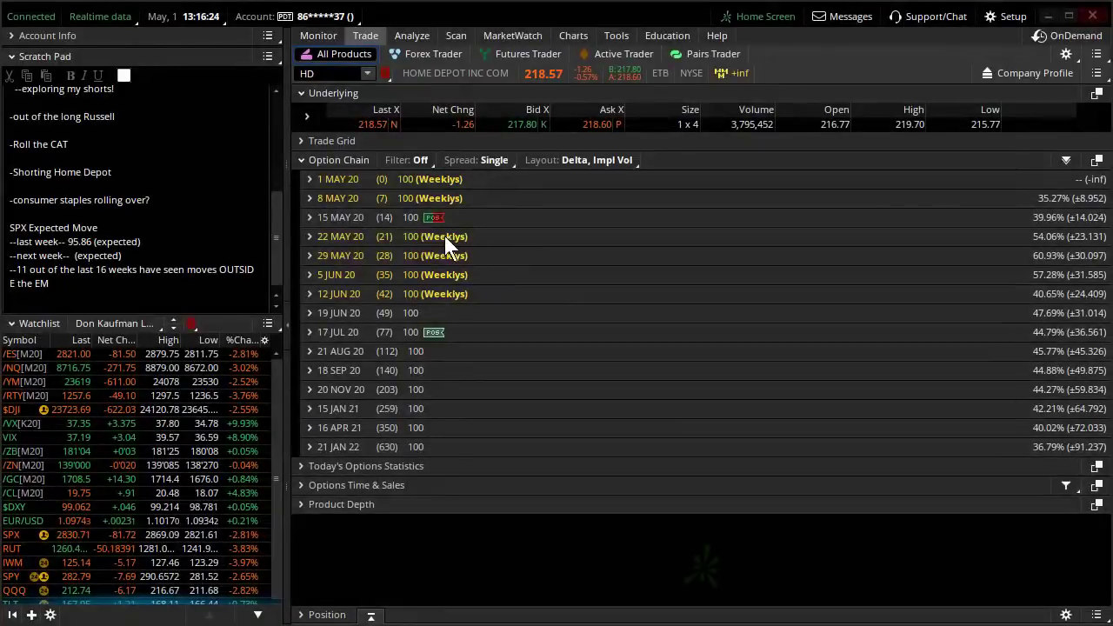
click(358, 219)
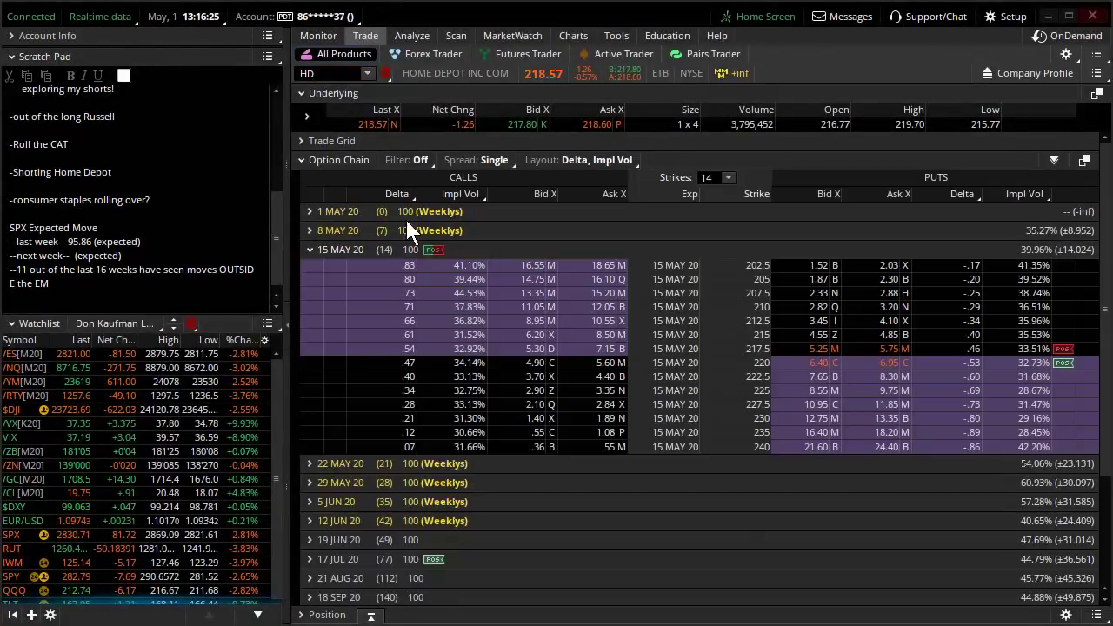
click(353, 250)
click(359, 331)
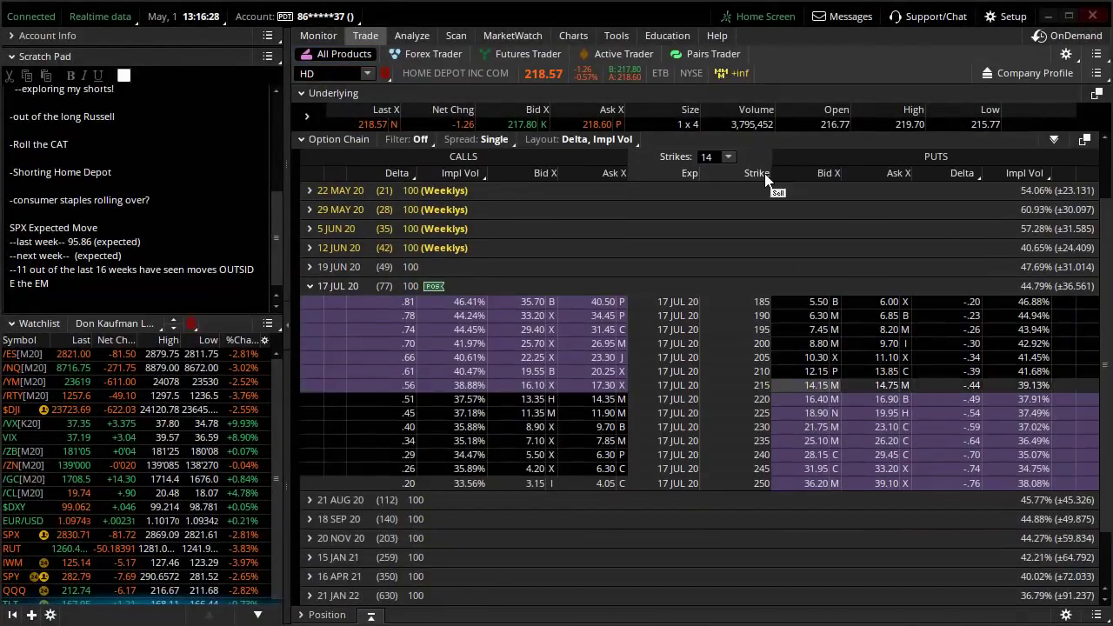
click(728, 156)
click(731, 318)
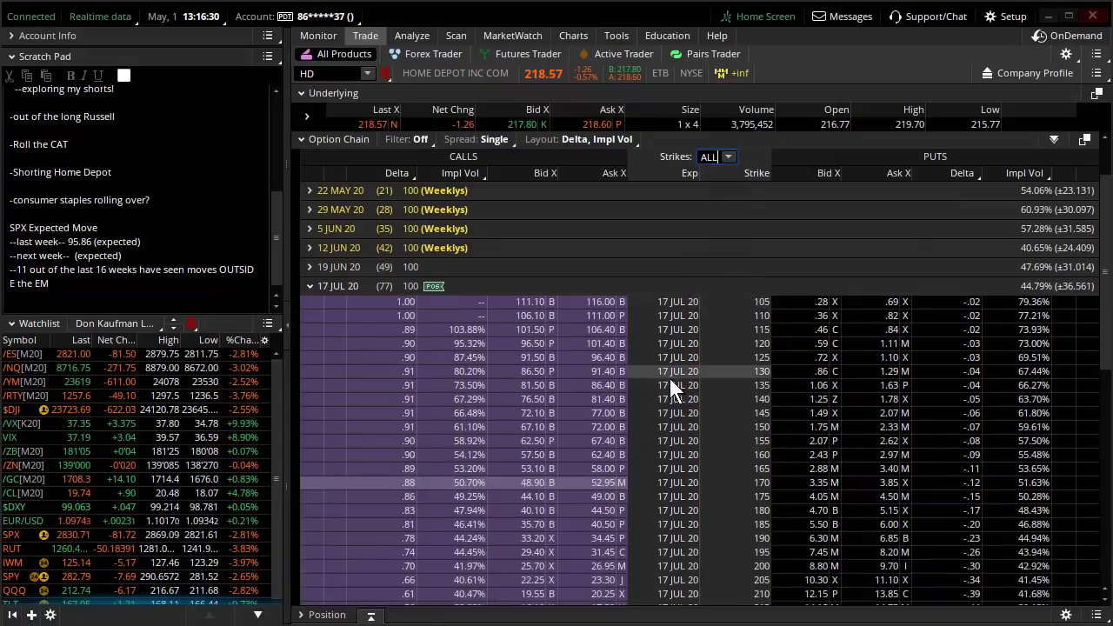
scroll(735, 393, down, 8)
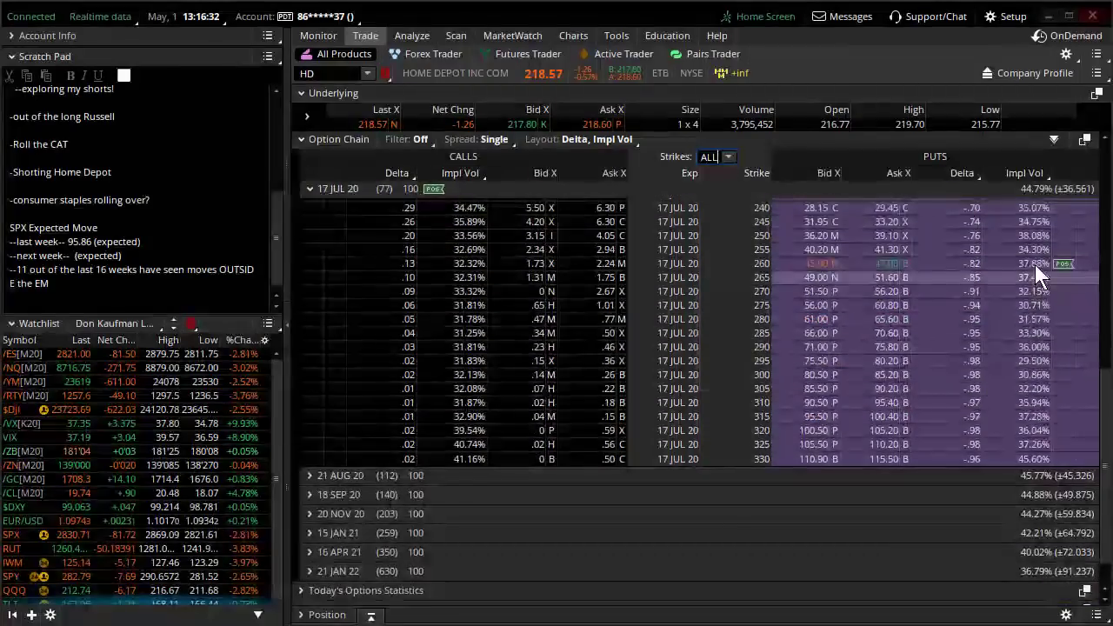
Collapse the 17 JUL 20 series and chart Home Depot over three years of daily candles (3 Y : 1D).
click(310, 188)
click(574, 36)
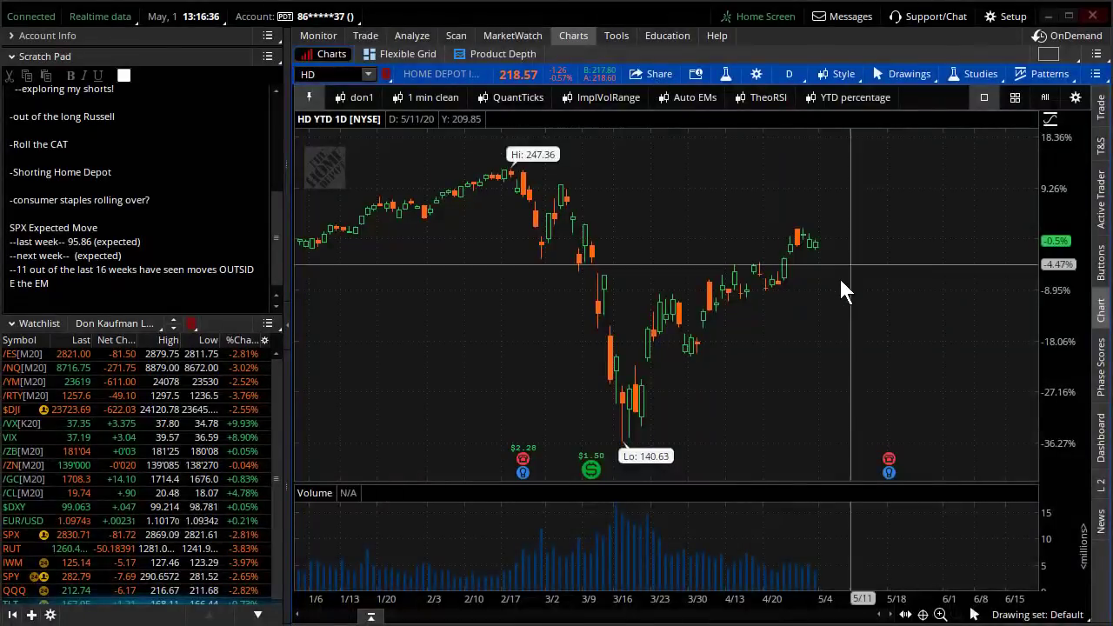
click(355, 96)
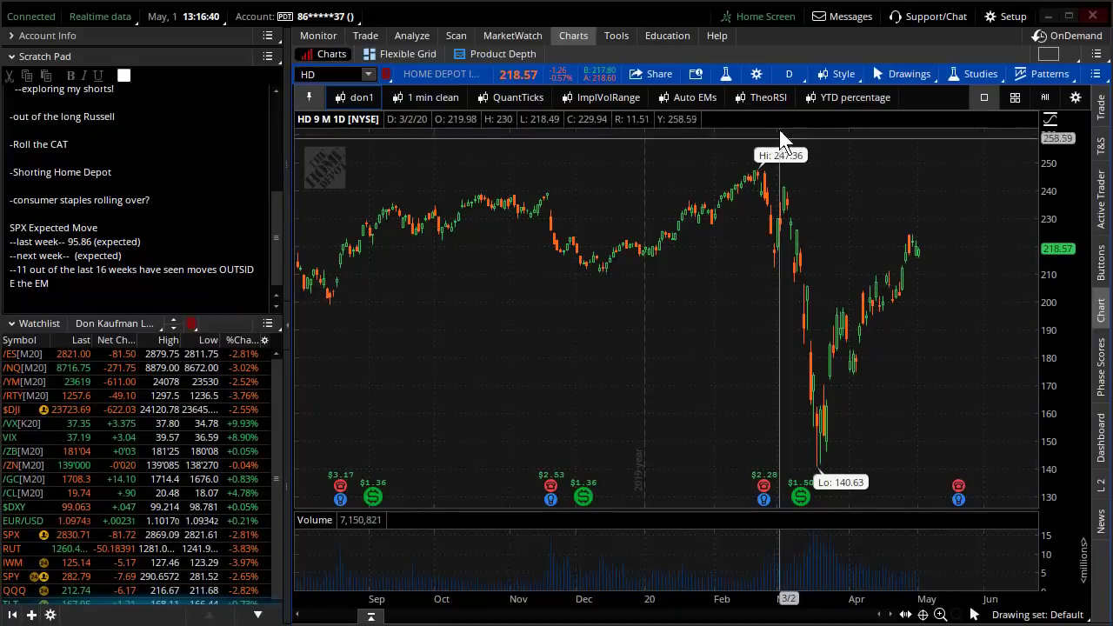
click(795, 71)
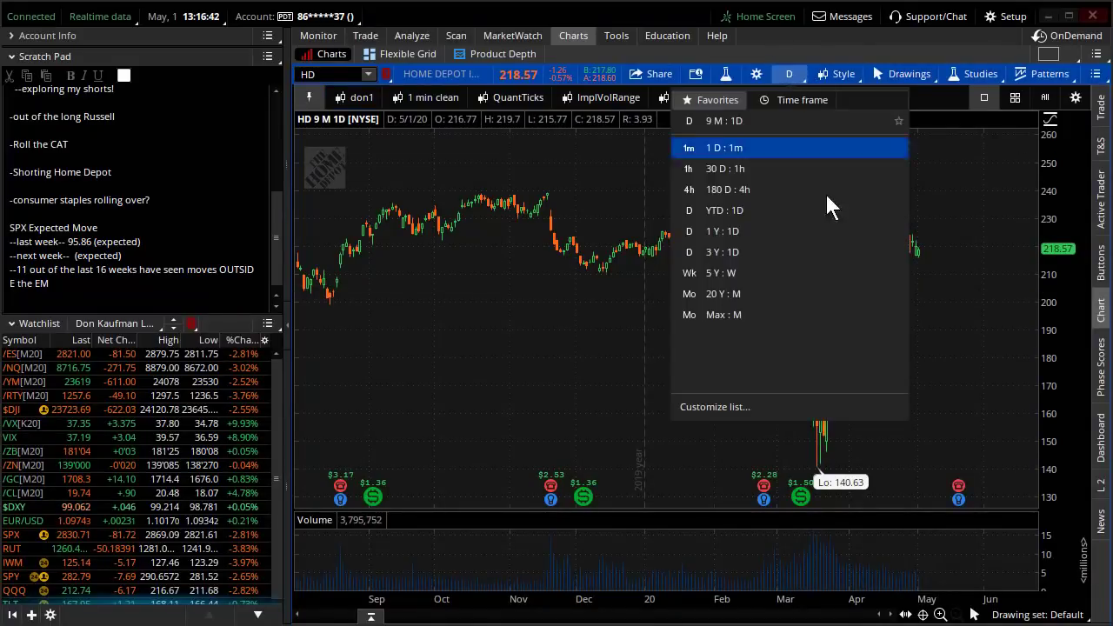
click(813, 253)
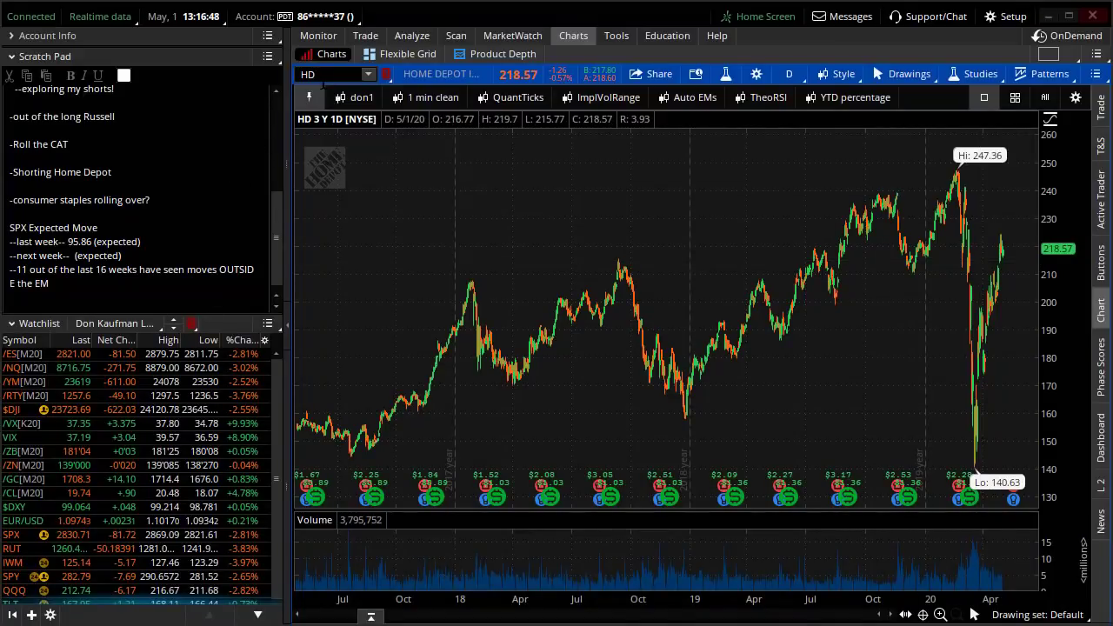
Chart consumer staples XLP on the 9-month daily view, then year-to-date on a percentage scale.
click(320, 78)
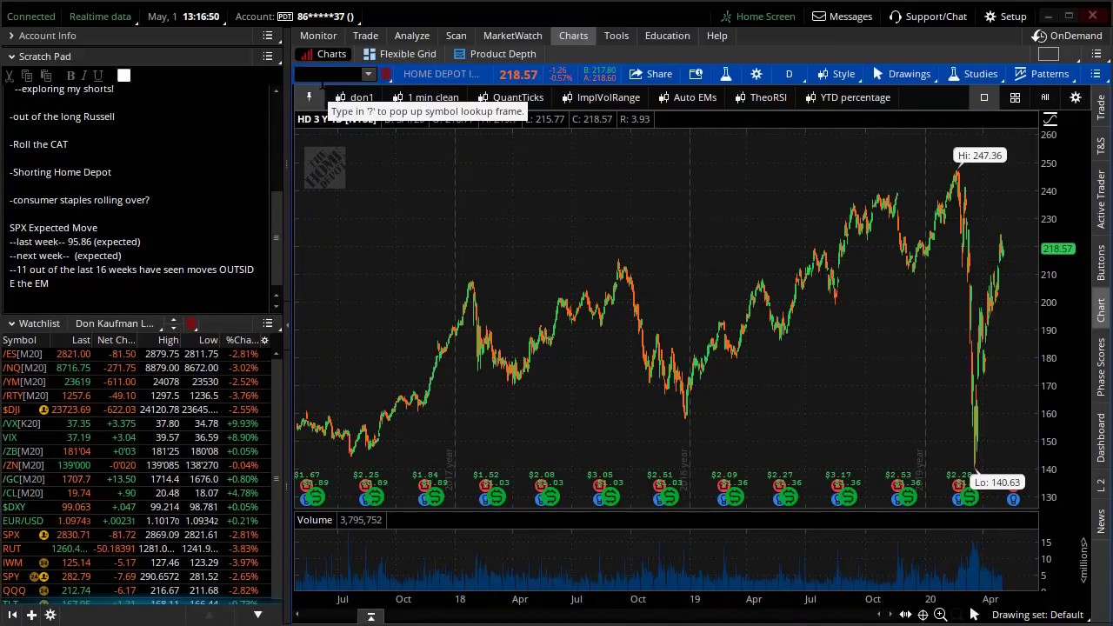
text(XLP)
key(Return)
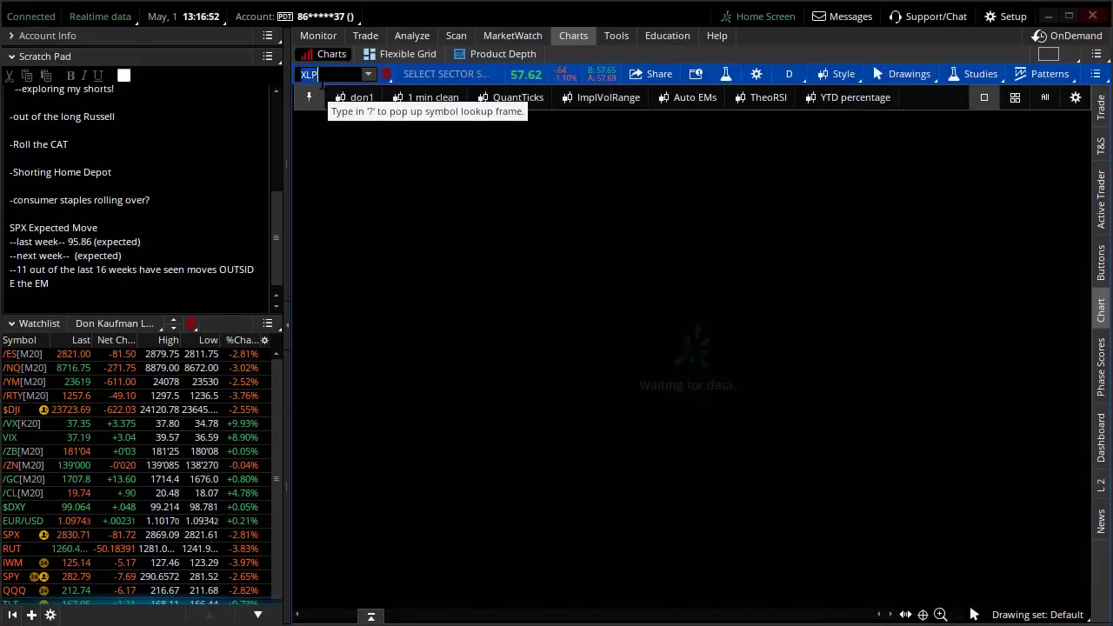
click(358, 97)
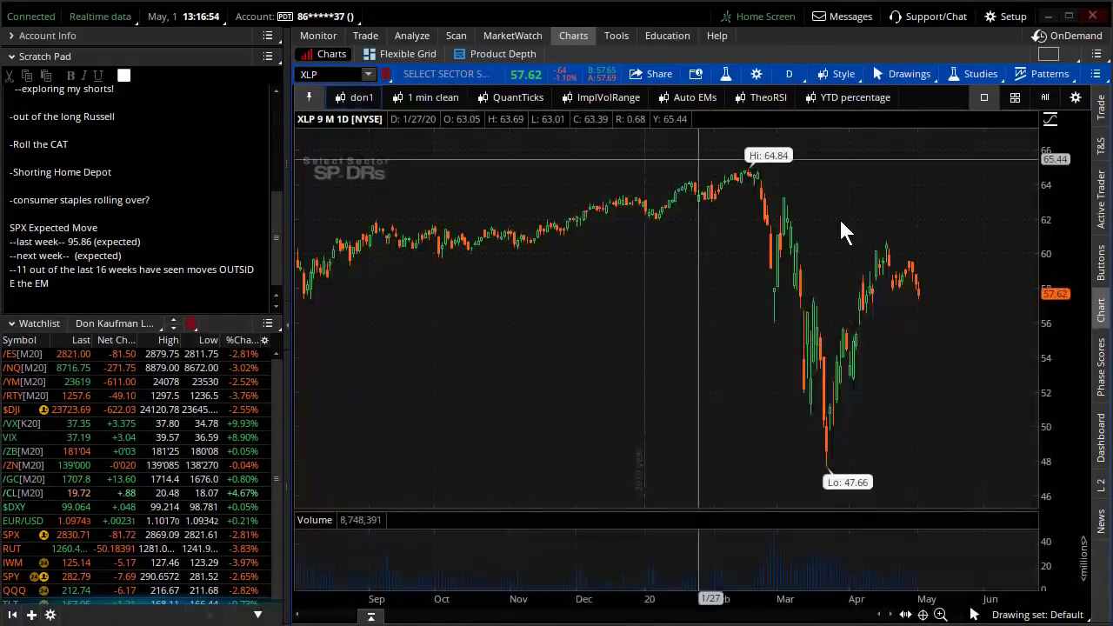
scroll(833, 291, up, 2)
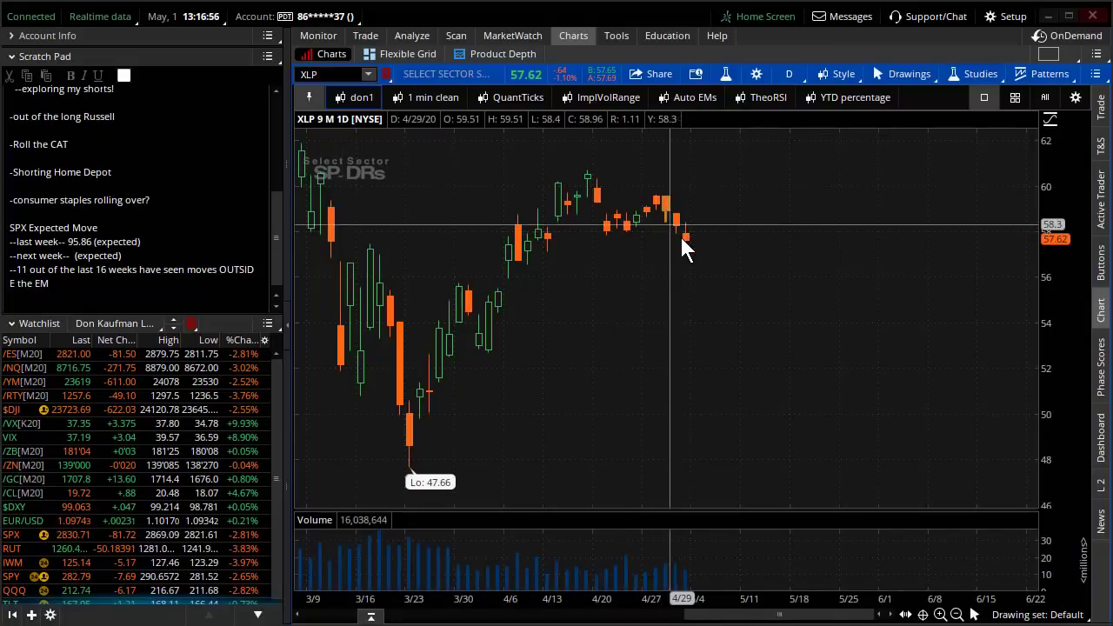
click(853, 99)
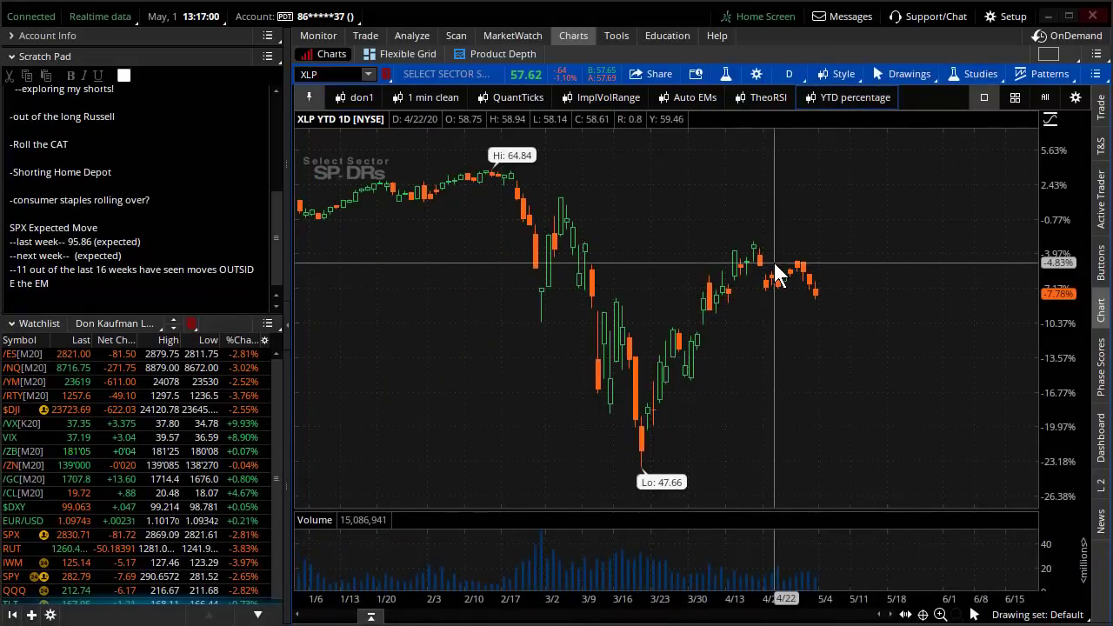
Collapse the Scratch Pad notes and chart Costco (COST) and Walmart (WMT) from the watchlist.
click(46, 56)
scroll(152, 383, down, 1)
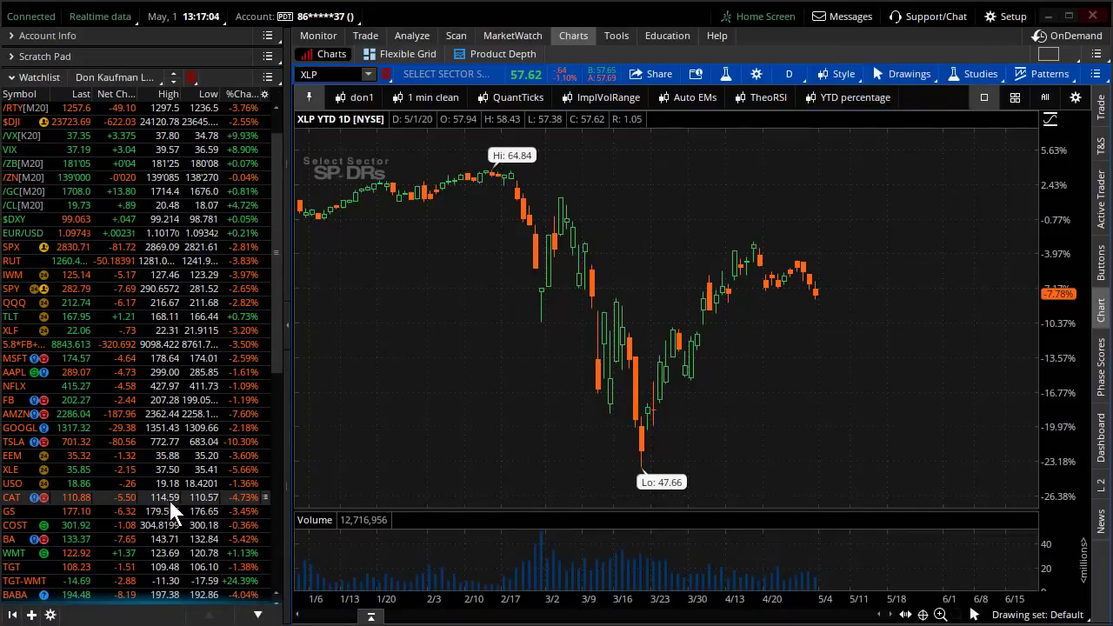
click(171, 524)
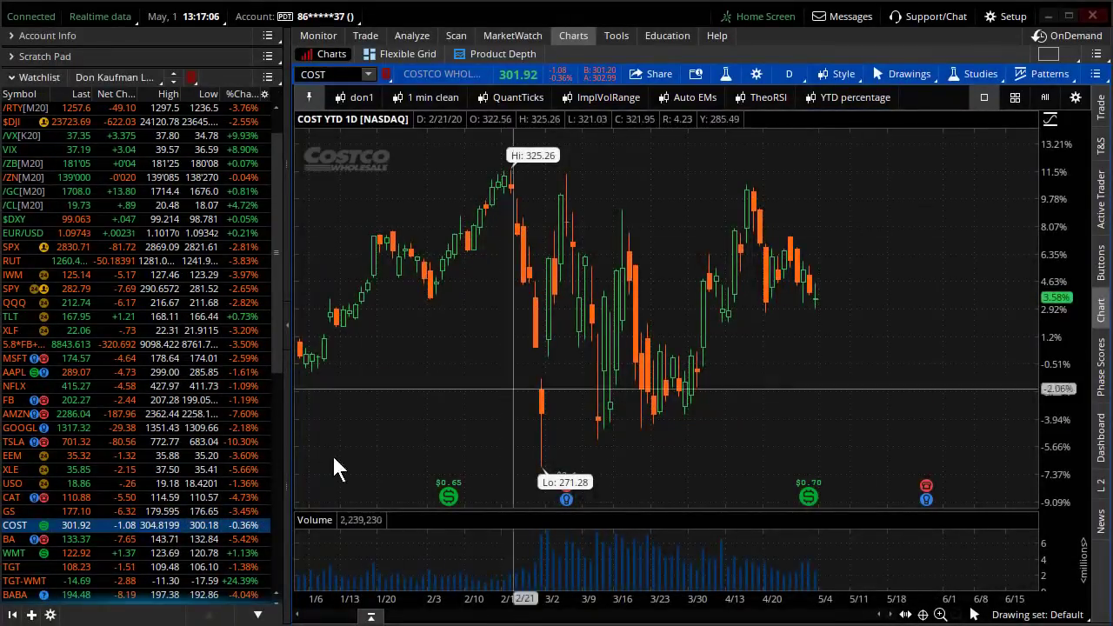
click(149, 554)
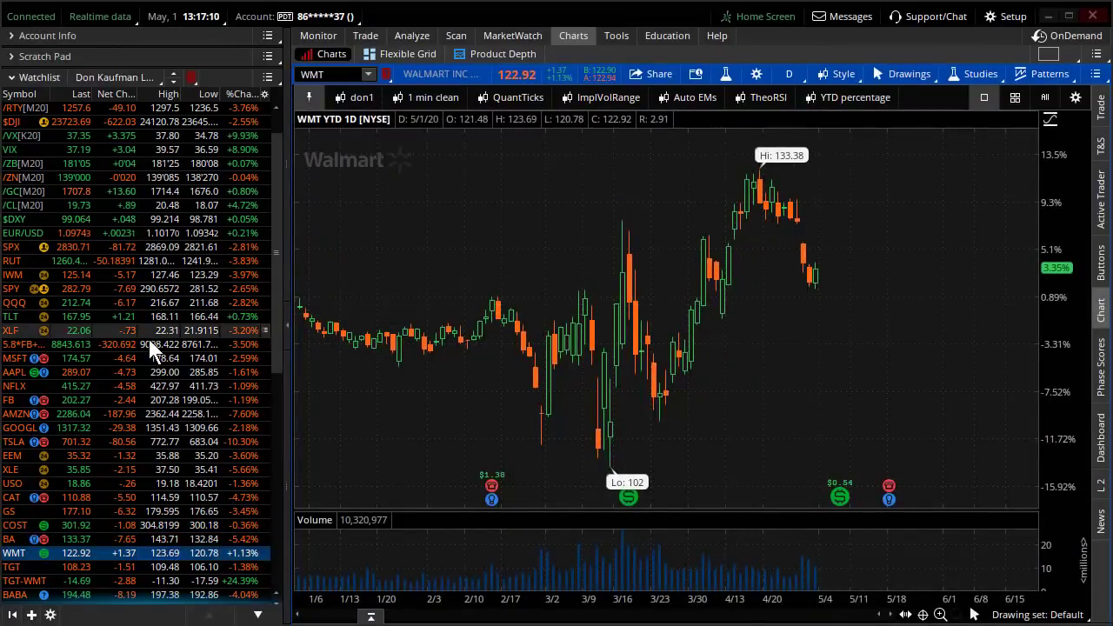
Load XLP back onto the chart and expand the Scratch Pad trading notes.
scroll(148, 339, up, 1)
click(358, 75)
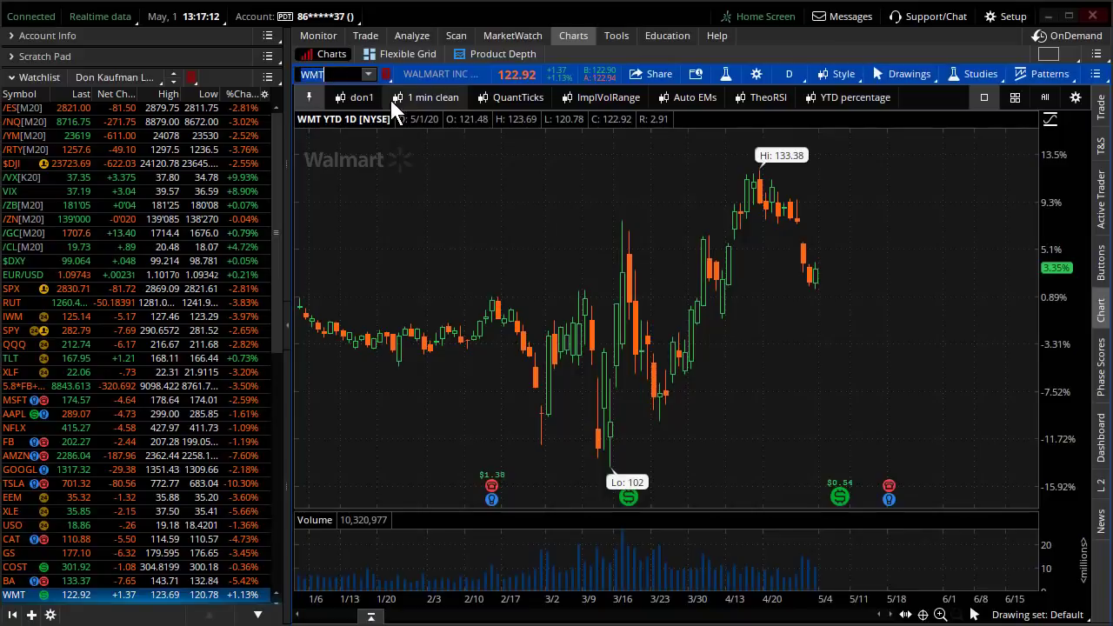
text(XLP)
key(Return)
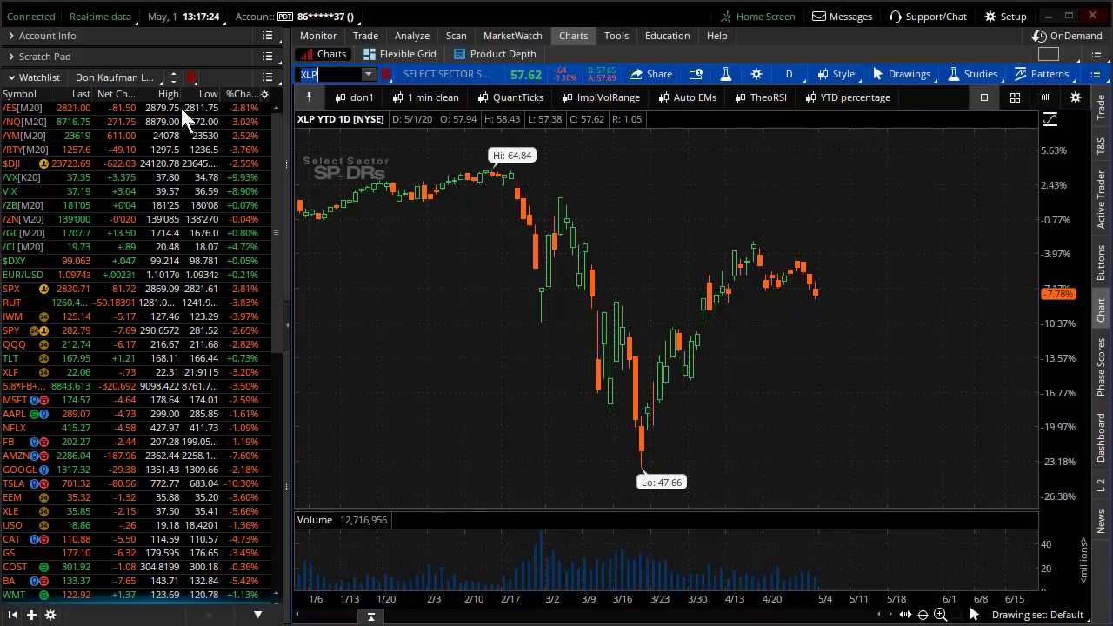
click(65, 57)
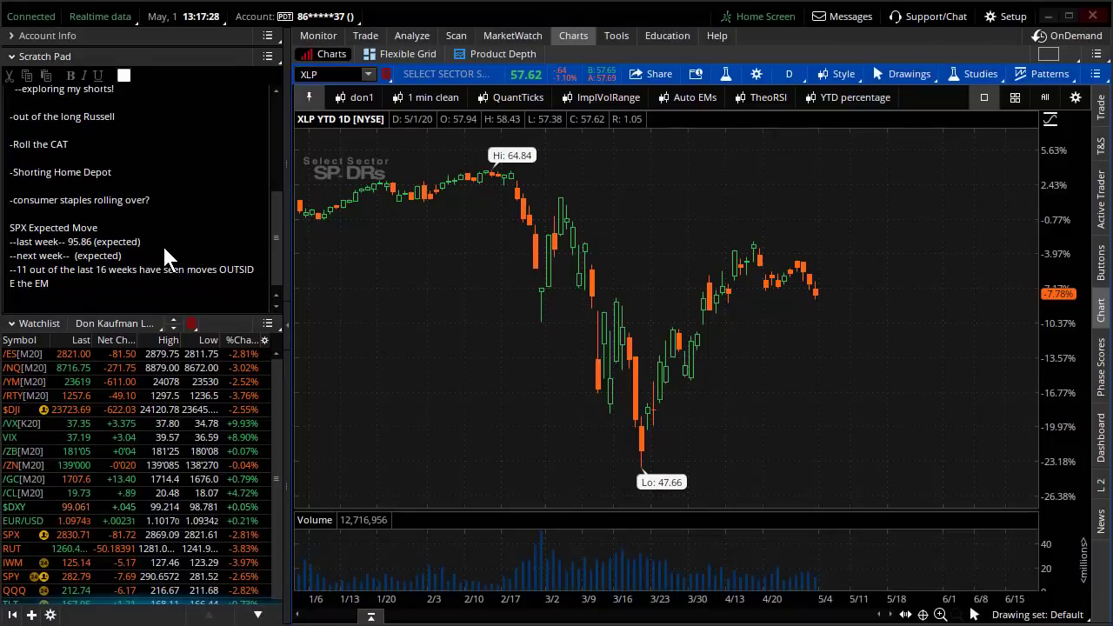
Chart SPX on the 9-month daily view, zoomed into late March onward.
click(156, 531)
drag(718, 254, 890, 522)
click(360, 96)
drag(832, 322, 1033, 310)
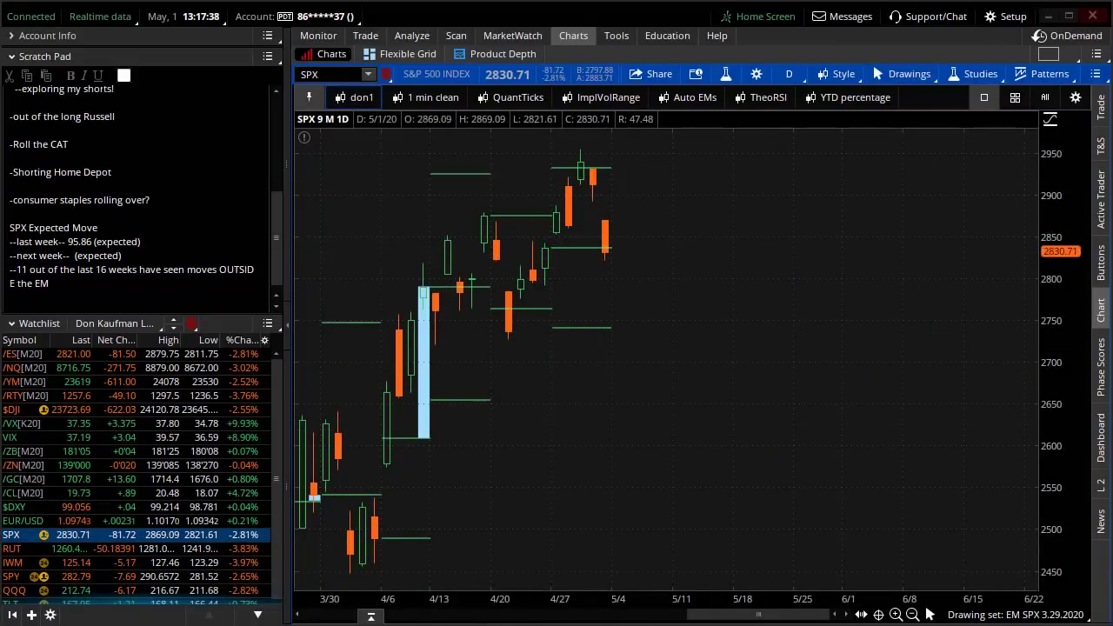
Circle and underline the latest SPX candles and draw a level across them, then clear the marks.
mouse_move(561, 163)
mouse_down()
mouse_move(589, 165)
mouse_move(611, 242)
mouse_up()
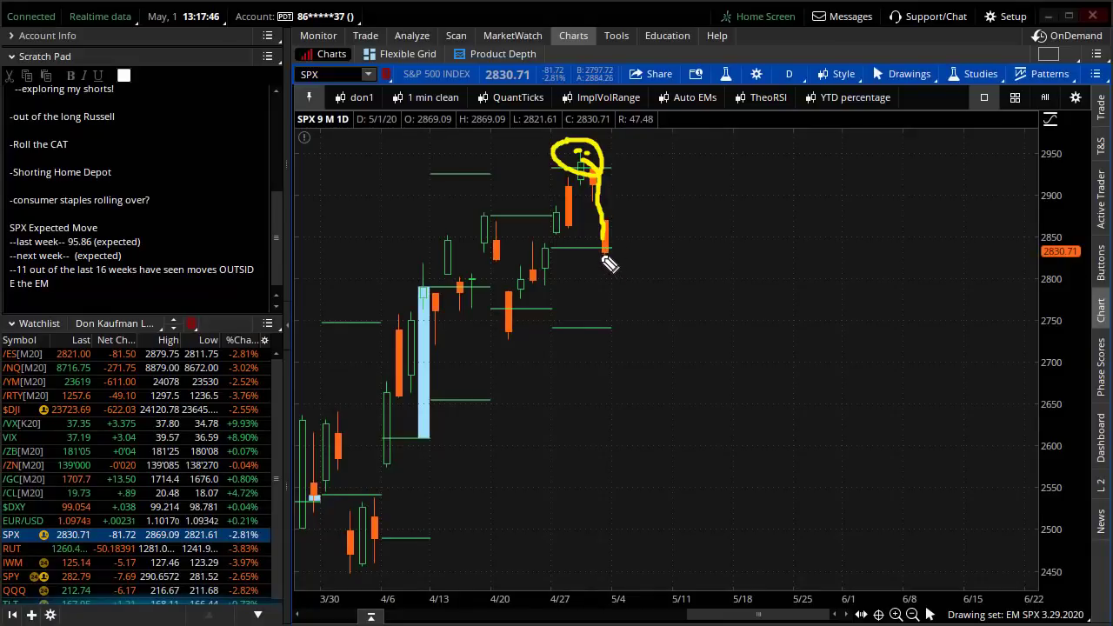
mouse_move(599, 254)
mouse_down()
mouse_move(623, 254)
mouse_move(582, 248)
mouse_move(630, 254)
mouse_up()
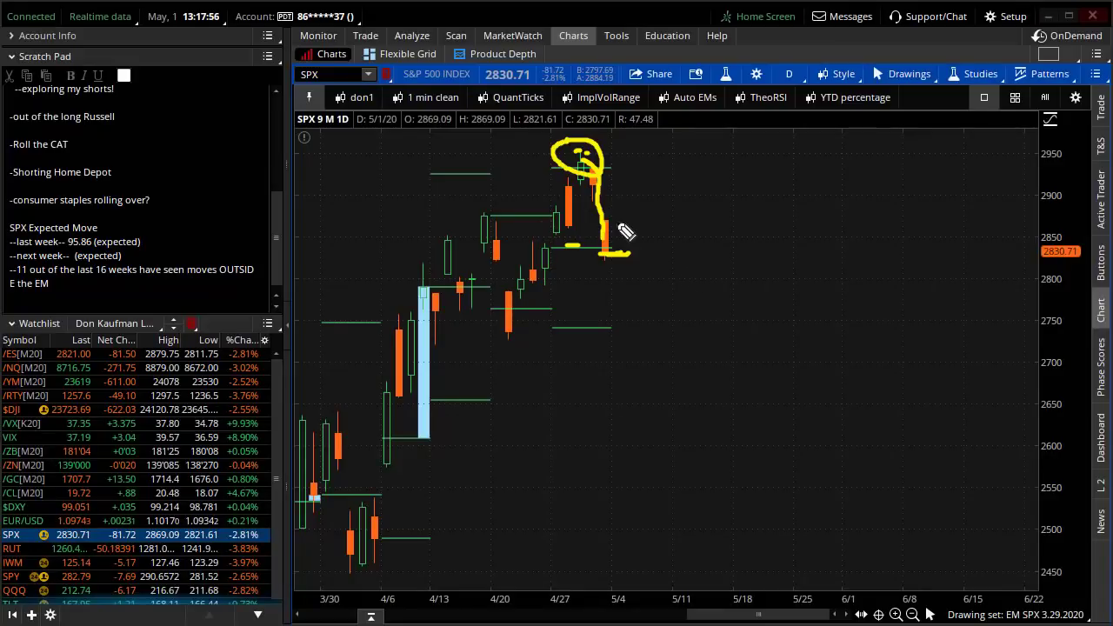
mouse_move(621, 225)
mouse_down()
mouse_move(632, 214)
mouse_move(601, 211)
mouse_up()
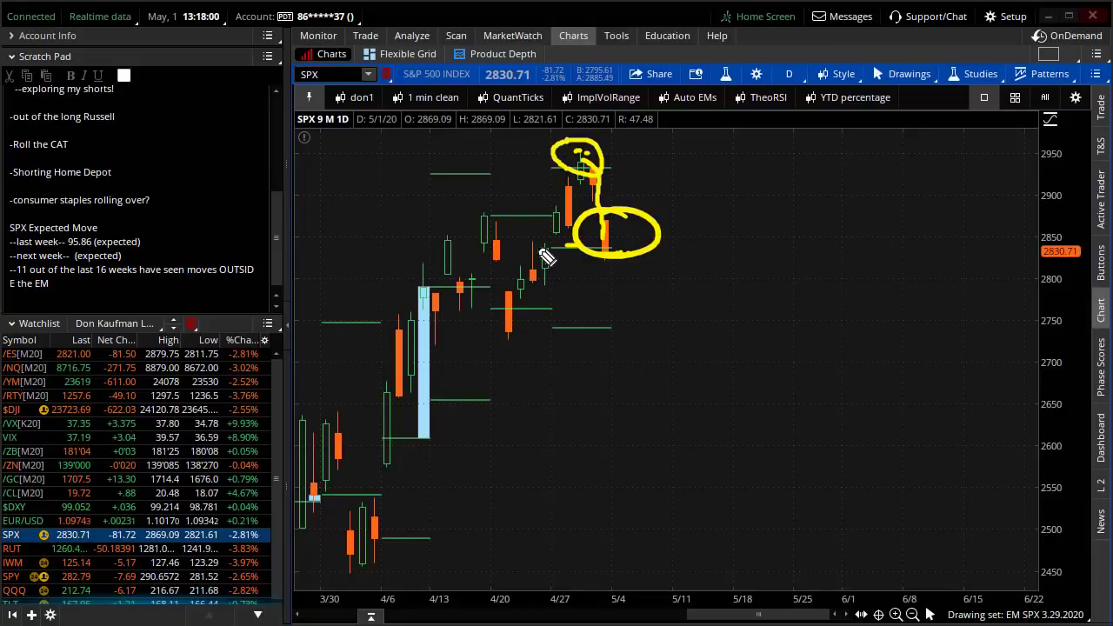
drag(536, 249, 612, 262)
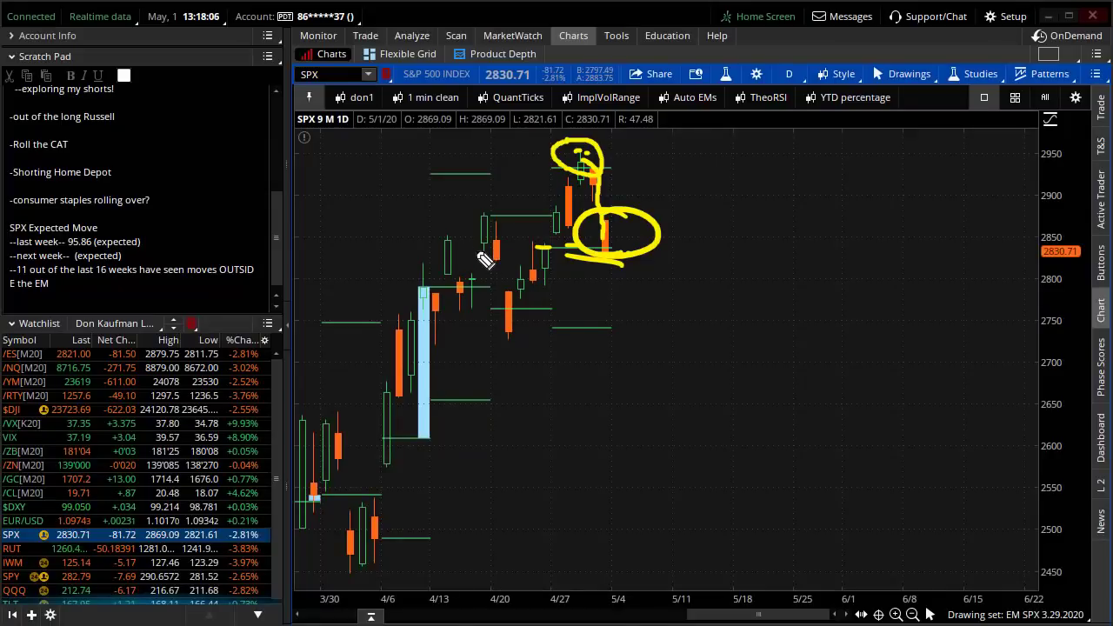
drag(467, 253, 676, 247)
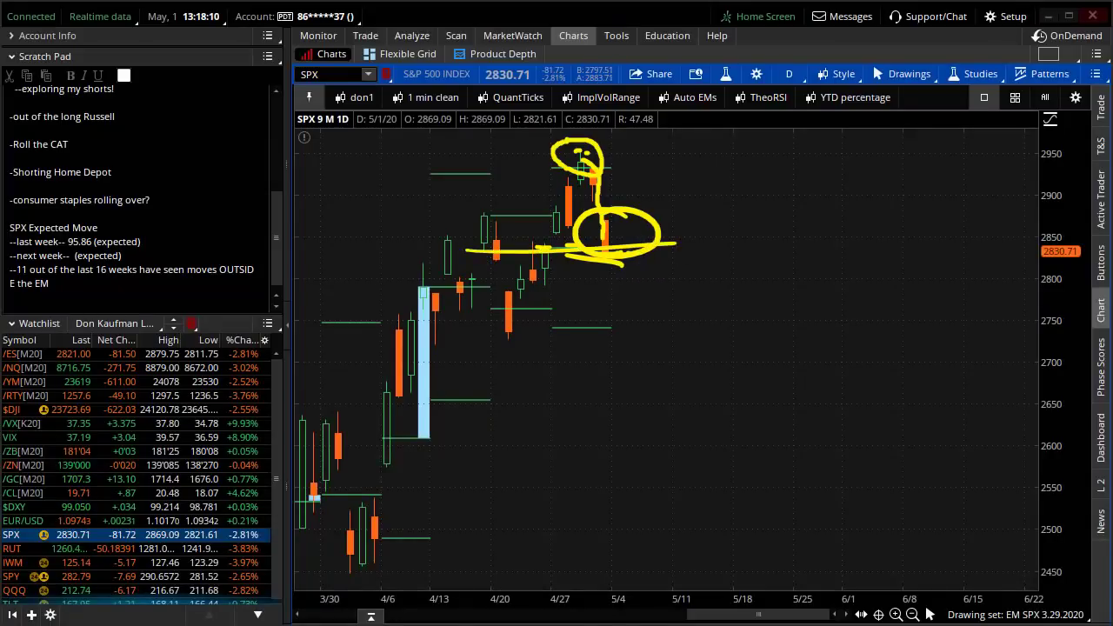
key(Escape)
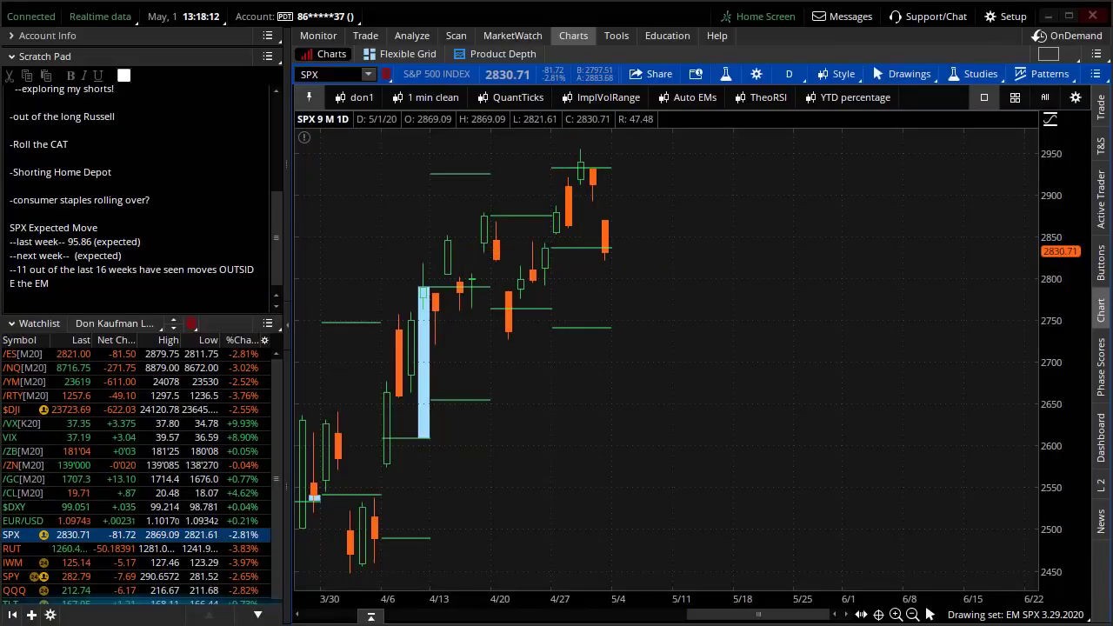
Show the SPX option chain with 8 MAY 20 expanded and circle its ±106.911 expected move.
click(361, 34)
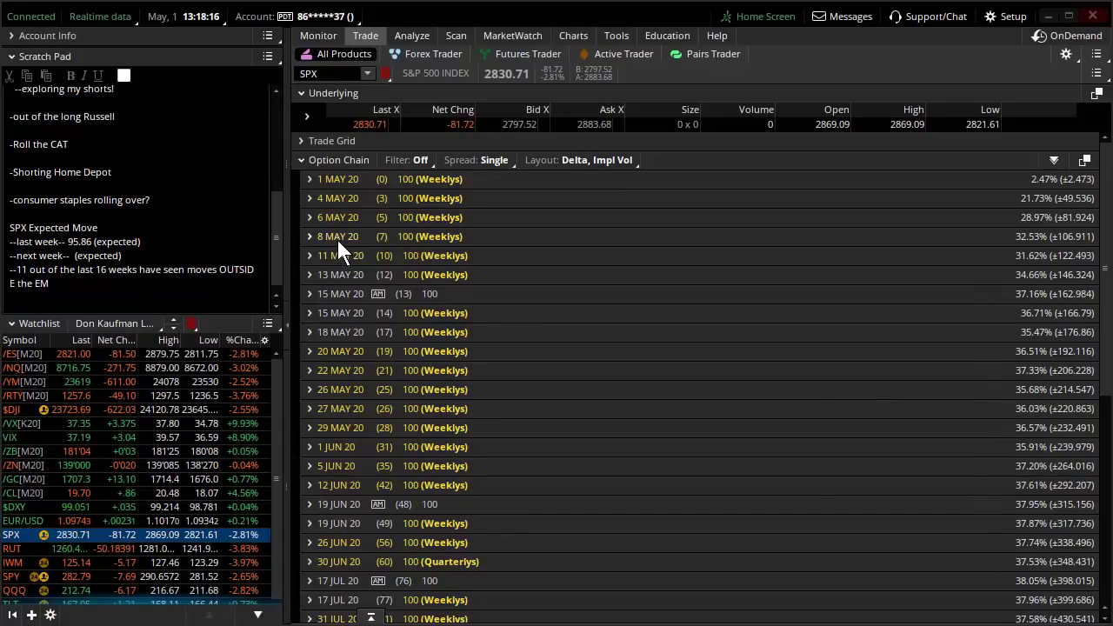
click(339, 242)
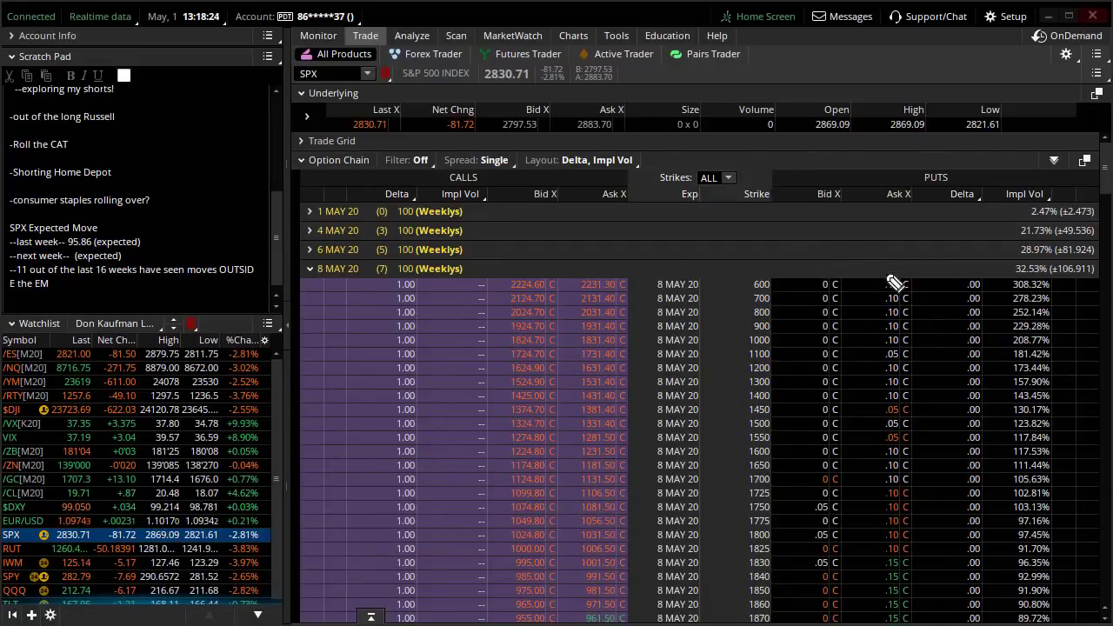
mouse_move(1066, 254)
mouse_down()
mouse_move(986, 278)
mouse_move(1101, 273)
mouse_up()
Handwrite ±107 with a circle and arrow, then clear the marks and collapse the Scratch Pad.
drag(776, 235, 772, 267)
mouse_move(795, 253)
mouse_down()
mouse_move(808, 250)
mouse_move(795, 253)
mouse_up()
drag(842, 245, 863, 260)
drag(737, 220, 737, 246)
mouse_move(727, 234)
mouse_down()
mouse_move(748, 234)
mouse_move(751, 254)
mouse_up()
drag(848, 195, 817, 198)
mouse_move(541, 240)
mouse_down()
mouse_move(696, 229)
mouse_move(625, 285)
mouse_up()
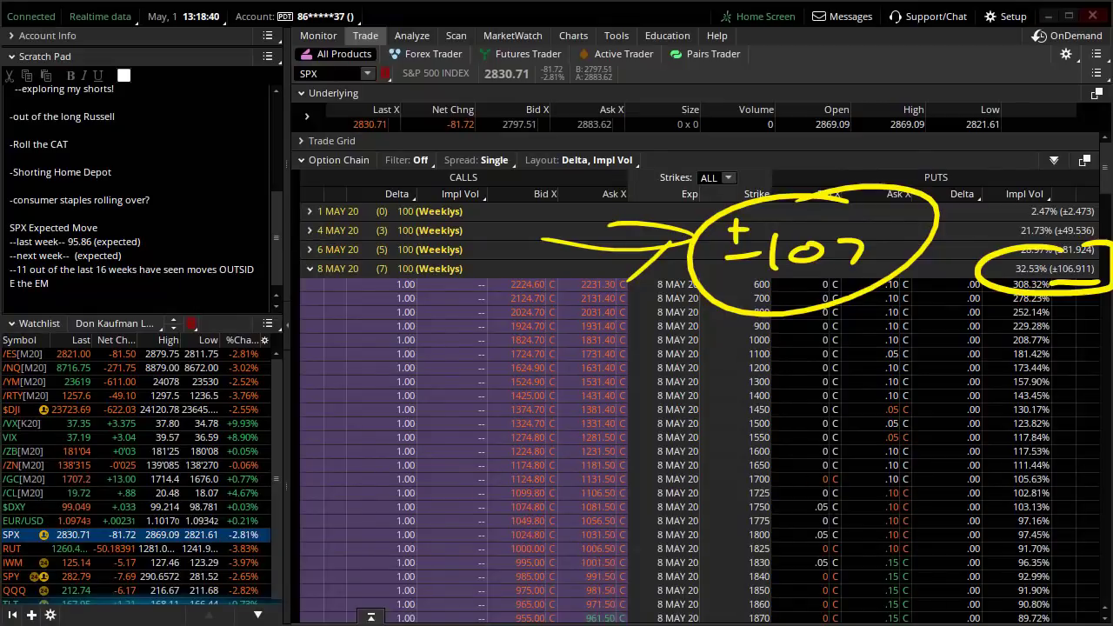
key(Escape)
click(56, 56)
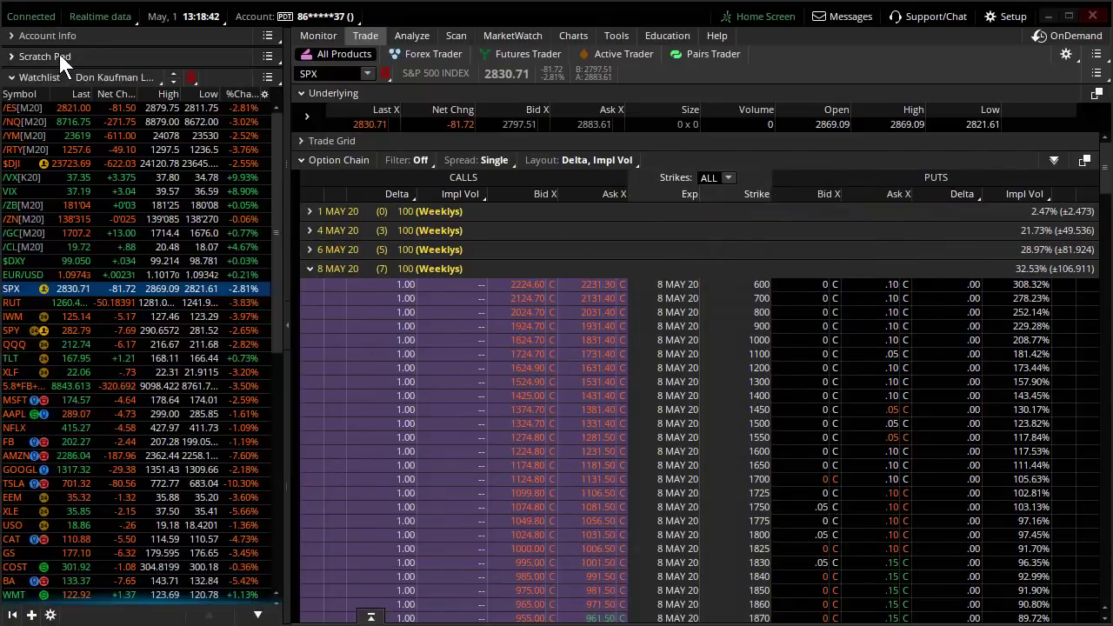
Load SPY, swap the expanded 8 MAY 20 series for 29 MAY 20 (±23.034) and browse its strikes.
click(142, 333)
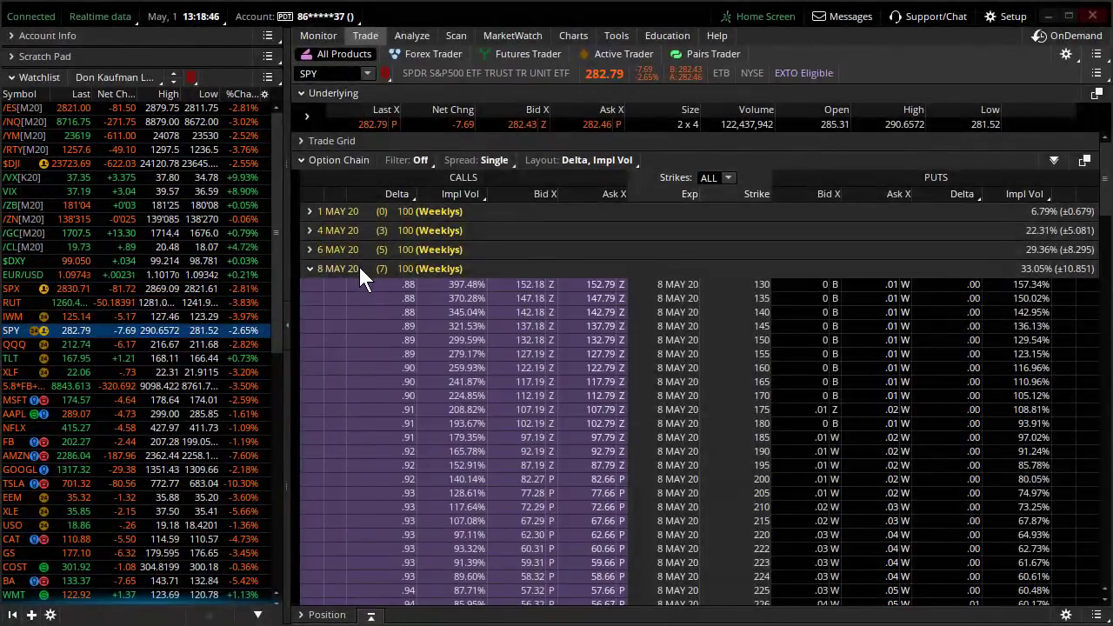
click(358, 267)
click(348, 408)
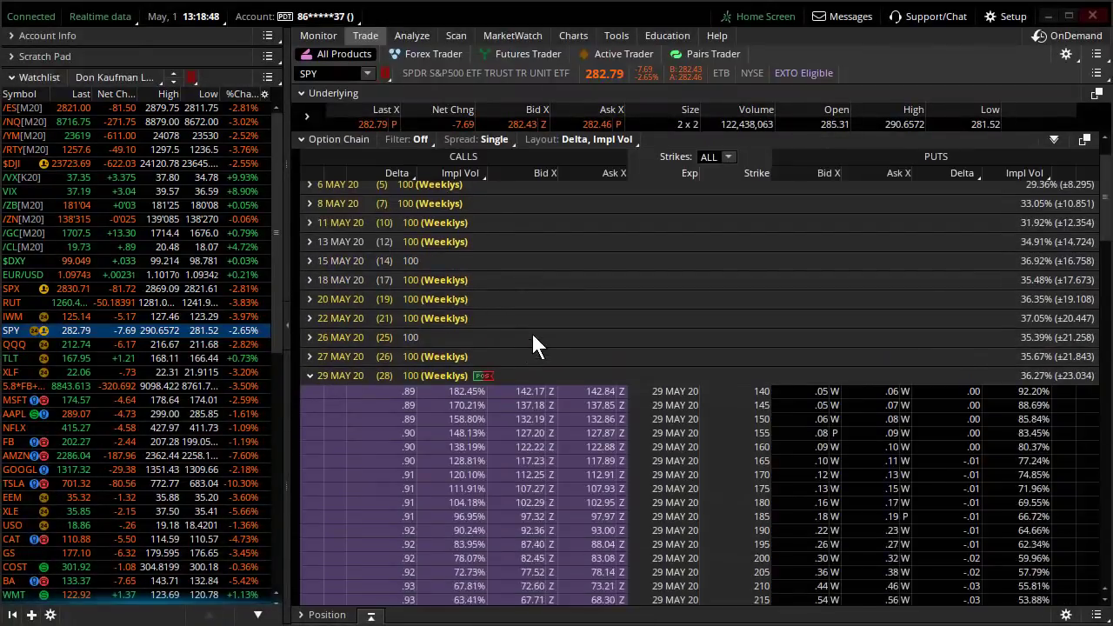
scroll(609, 324, down, 5)
scroll(666, 313, down, 12)
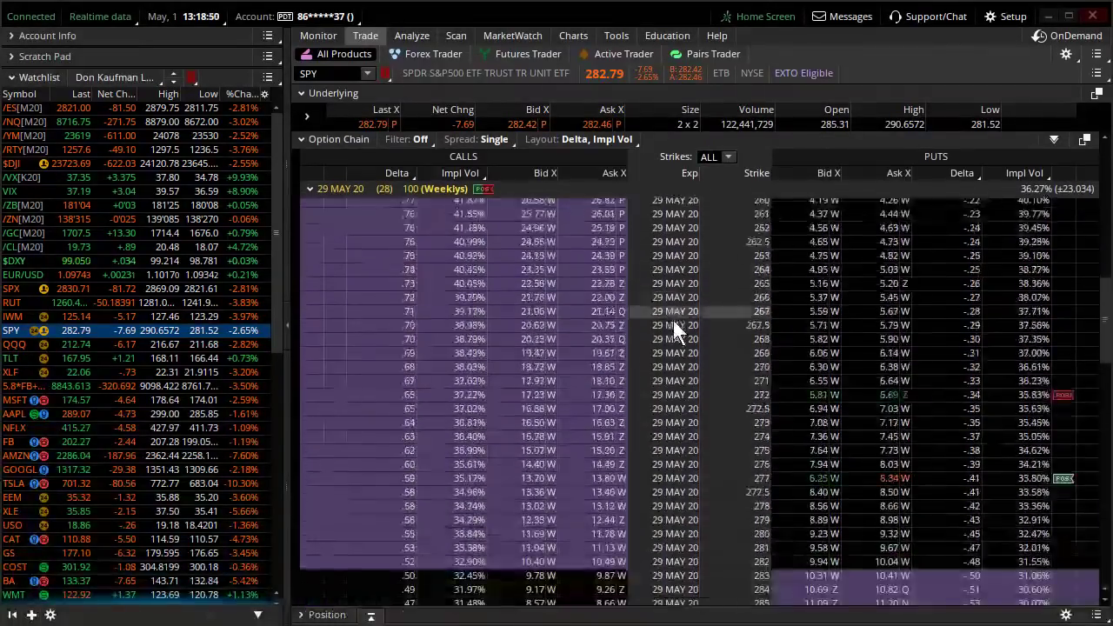
scroll(975, 299, down, 2)
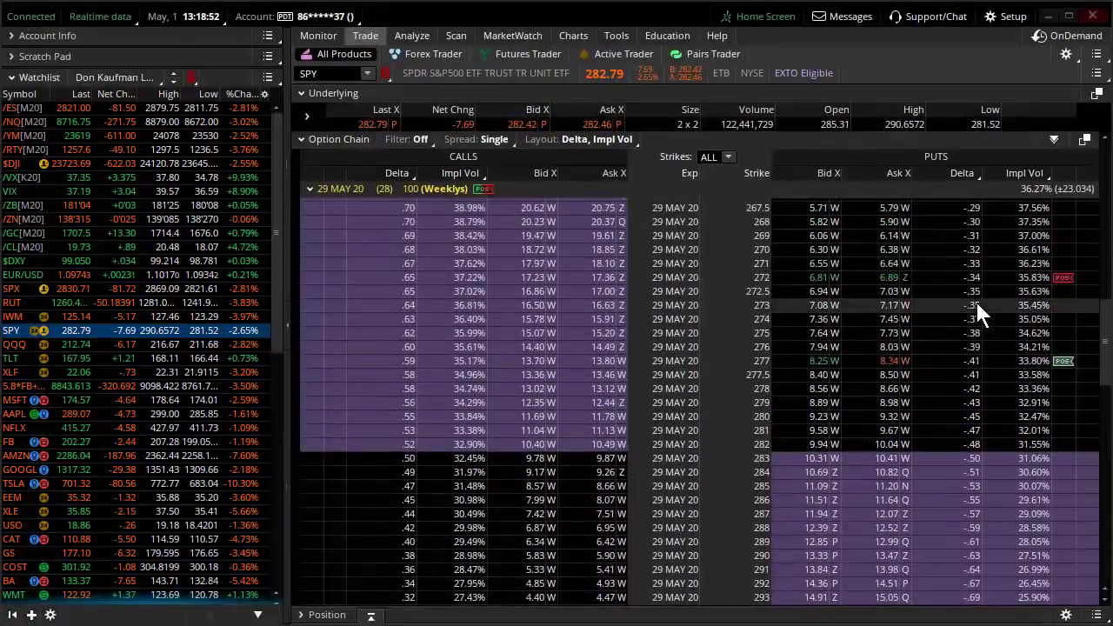
scroll(1037, 266, down, 3)
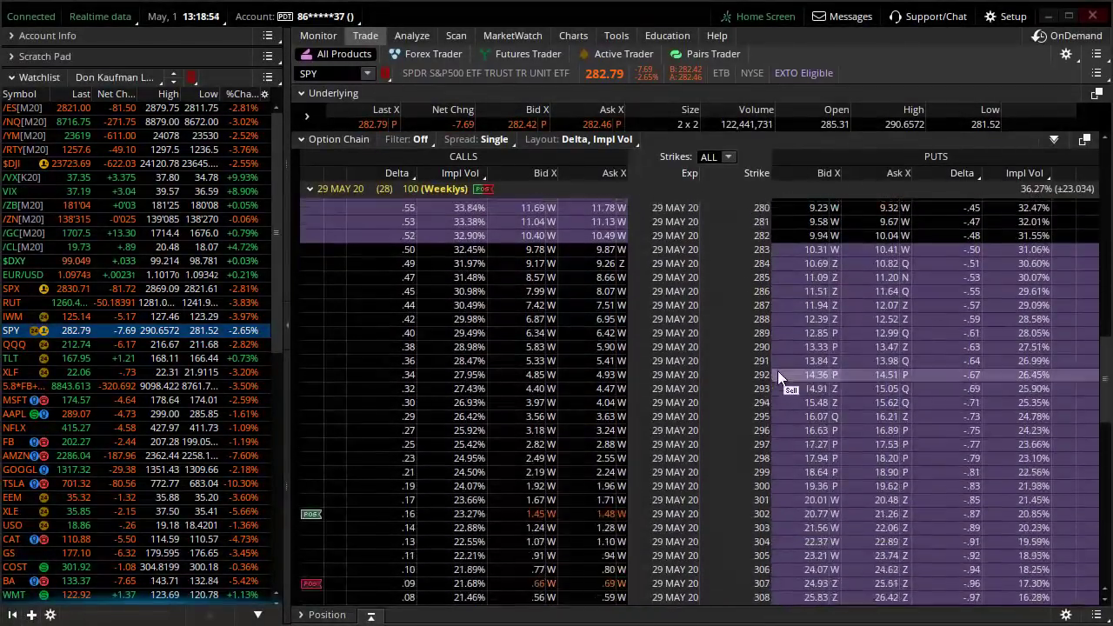
scroll(640, 299, up, 5)
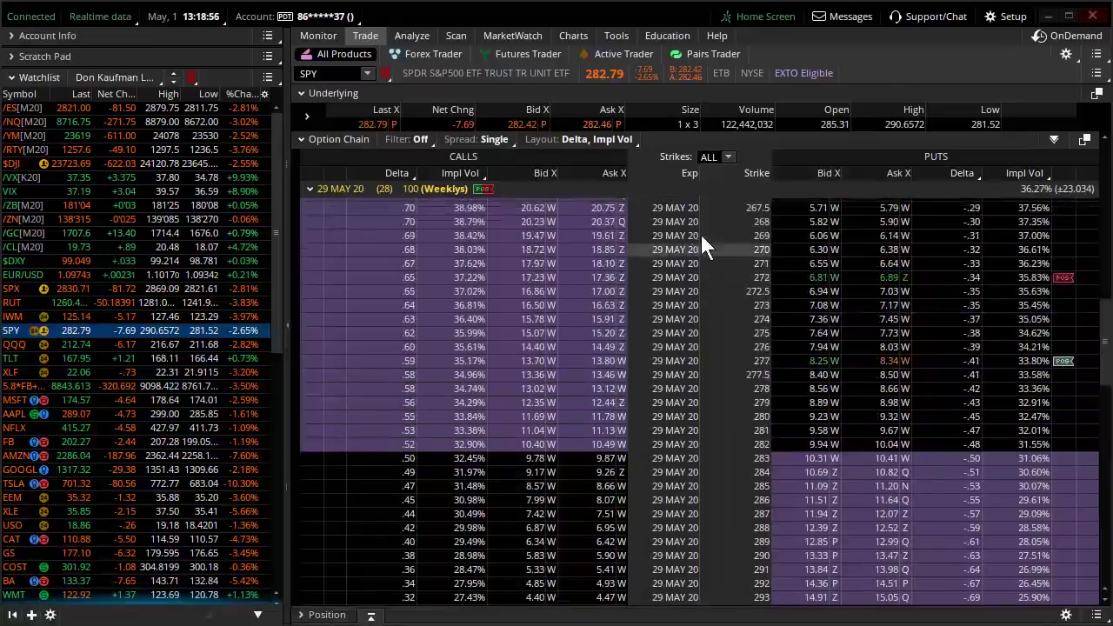
click(576, 36)
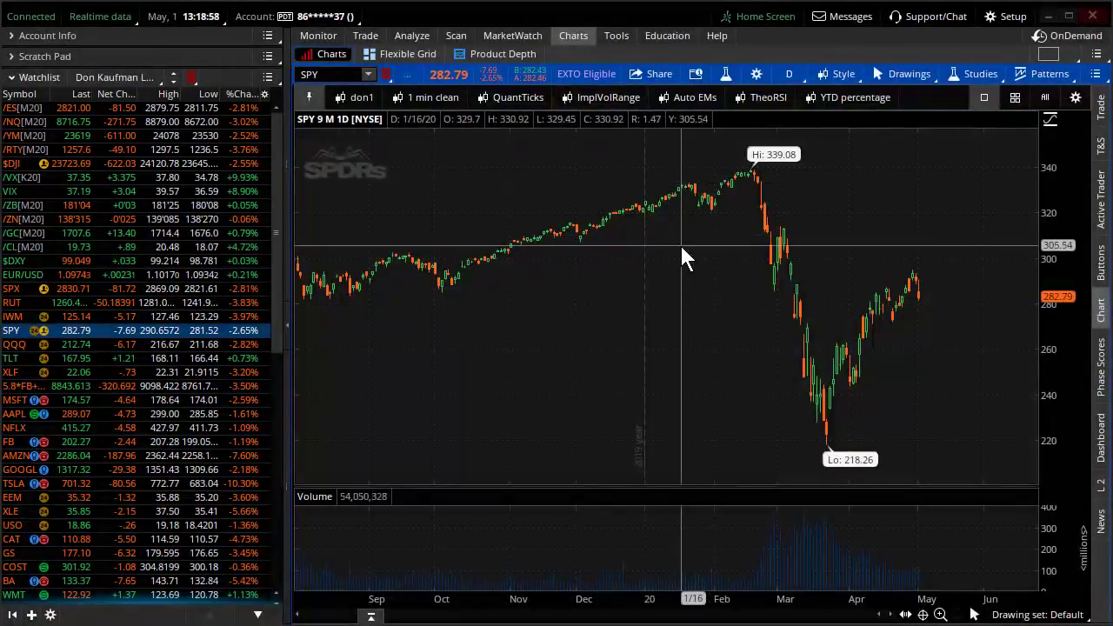
click(366, 35)
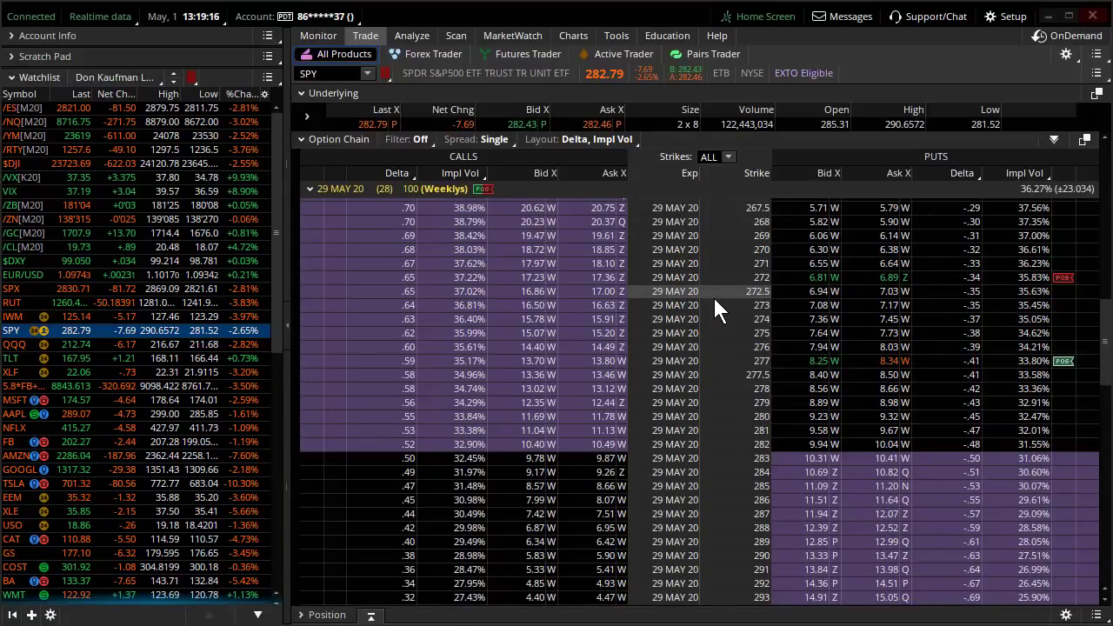
Collapse 29 MAY 20 and zoom the SPY daily chart into late April onward.
click(311, 190)
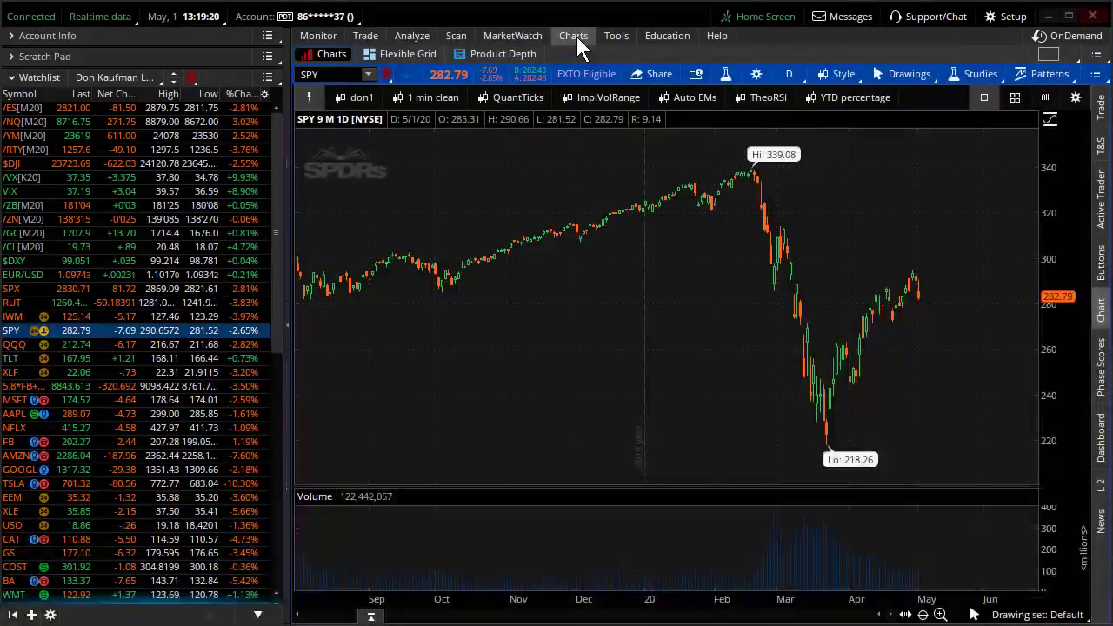
drag(700, 274, 878, 286)
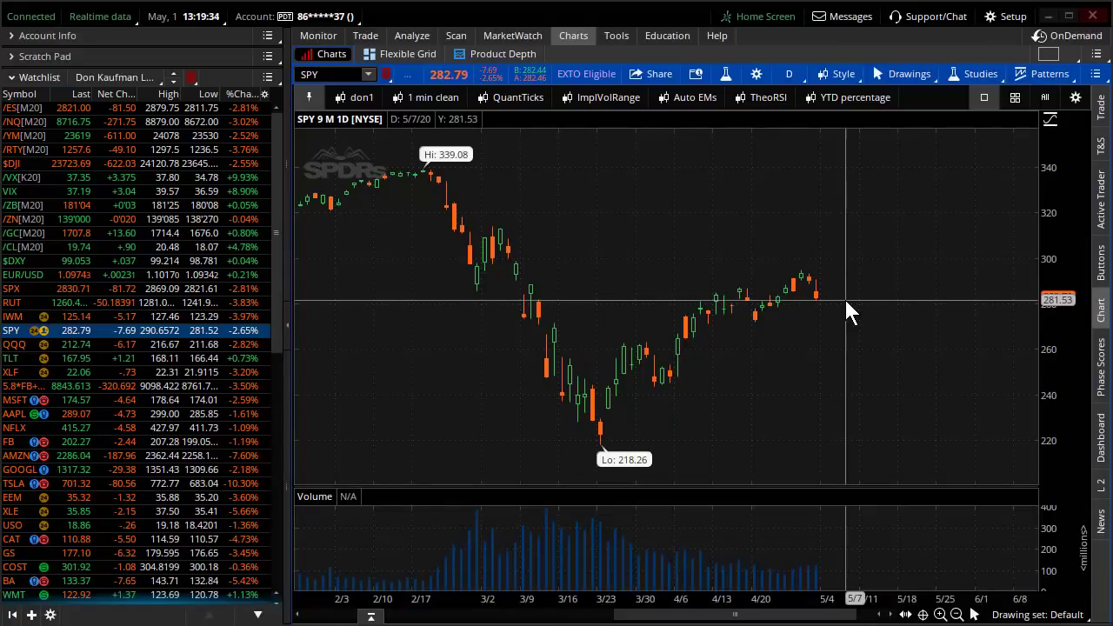
drag(745, 309, 961, 278)
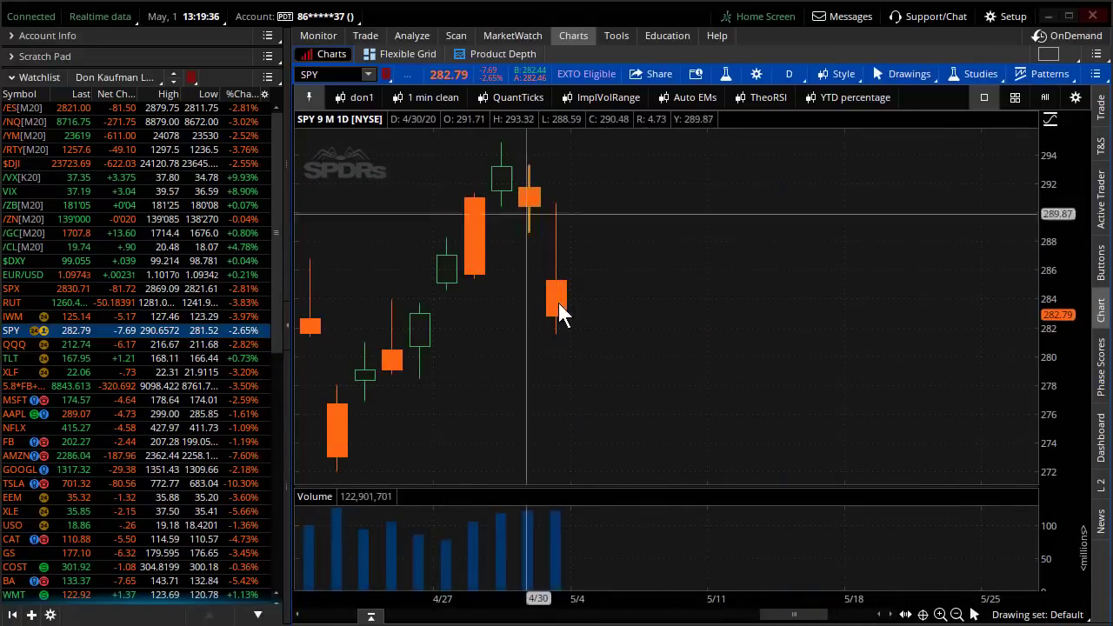